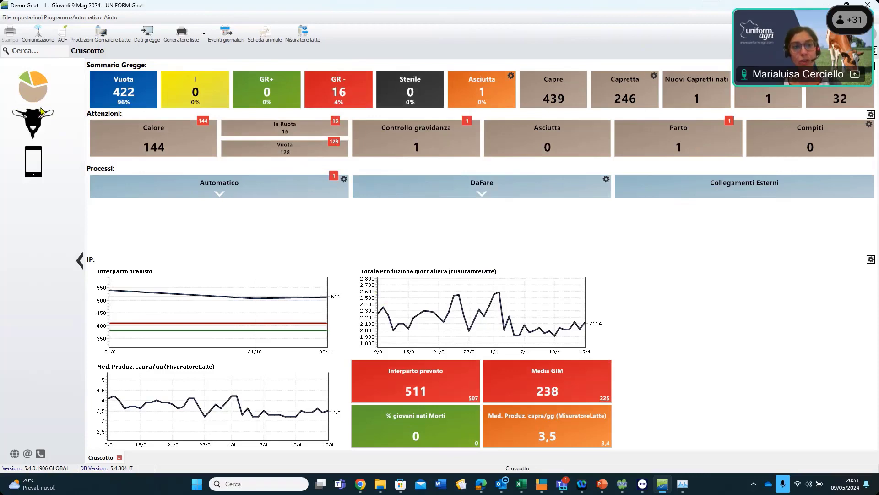
Open the Misuratore latte list from the Produzione Latte section and sort the animals by Status
left_click(33, 130)
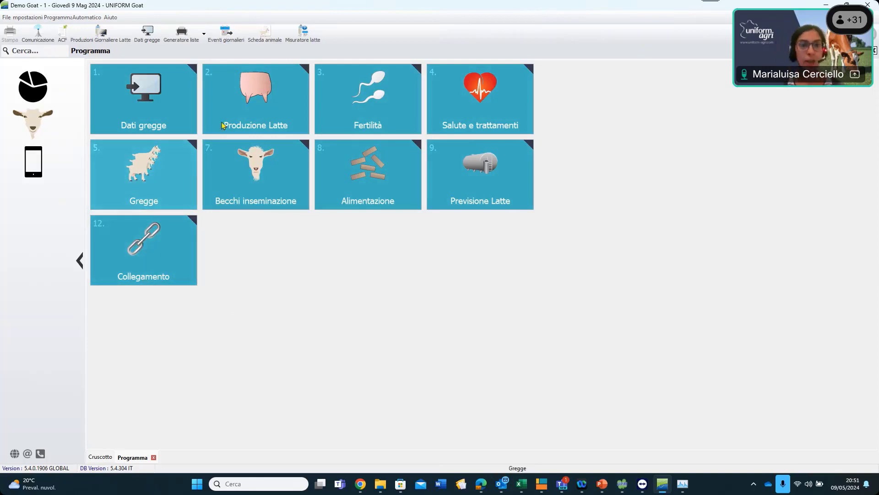
left_click(249, 128)
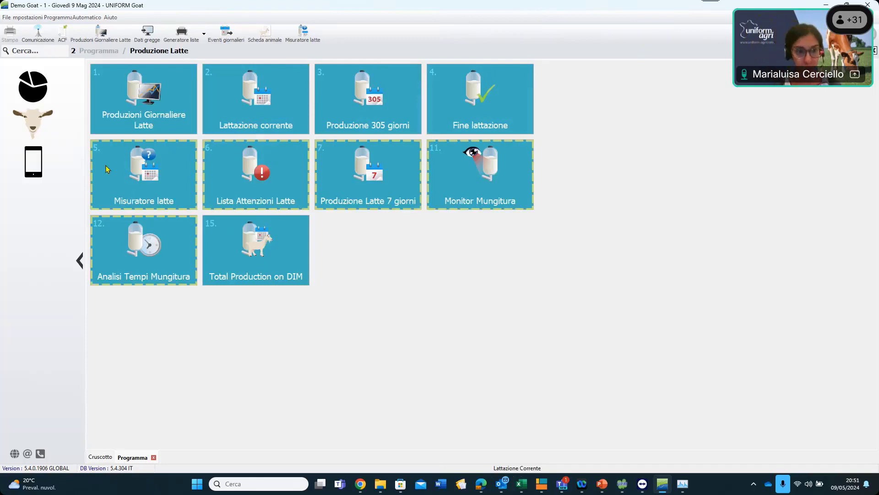
left_click(146, 185)
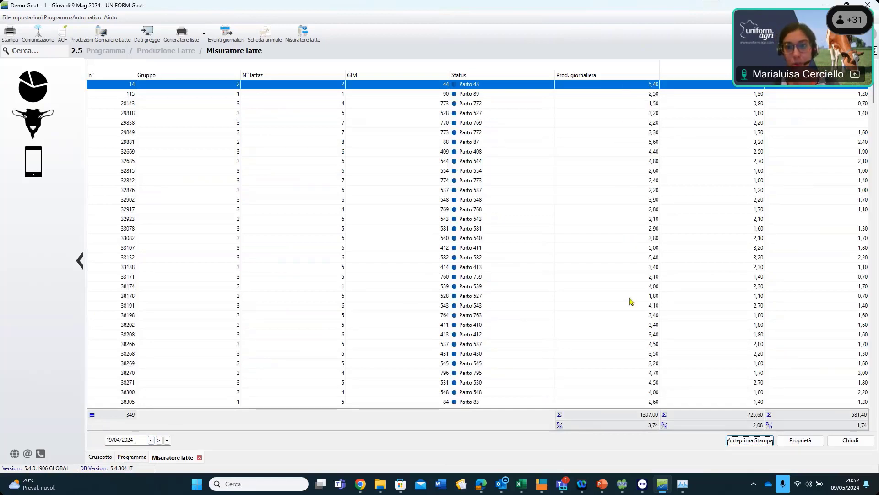
left_click(468, 76)
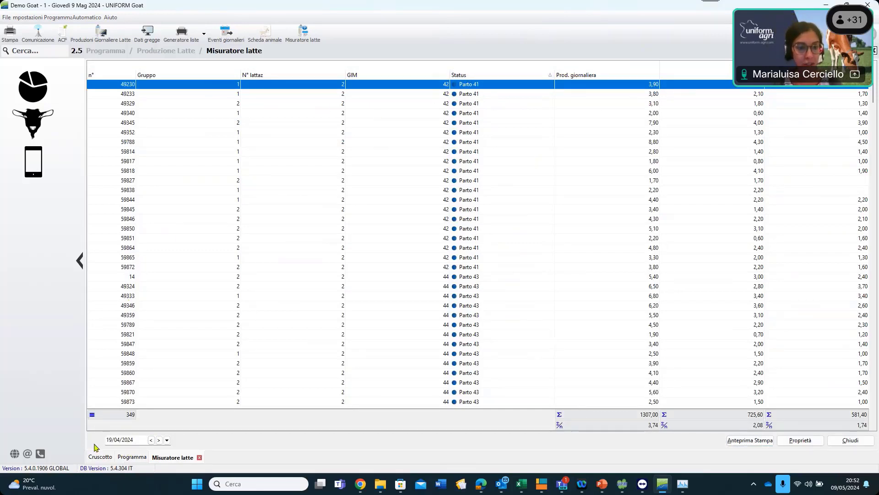
Step the Misuratore latte list back day by day to 12/04/2024
left_click(149, 442)
left_click(150, 443)
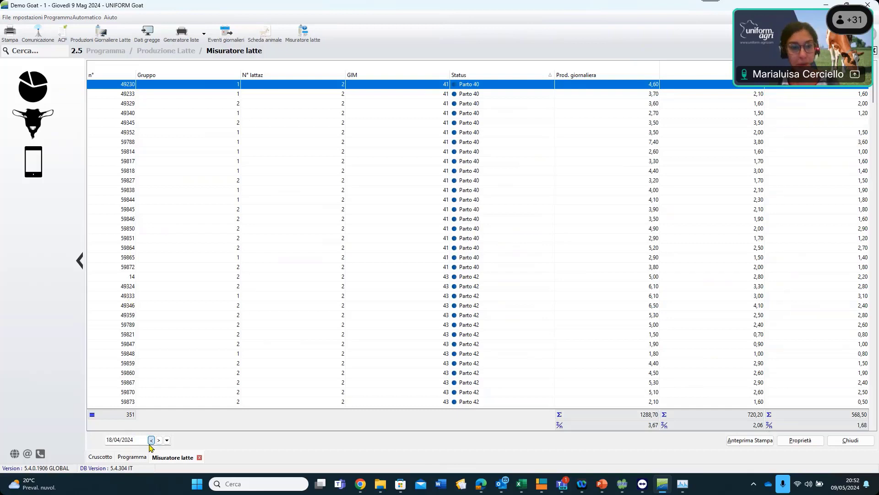
left_click(151, 440)
left_click(150, 440)
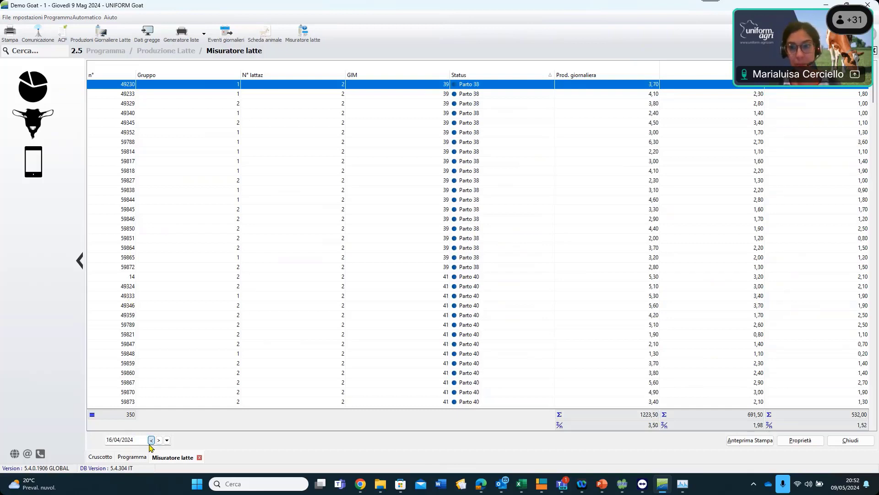
left_click(151, 440)
left_click(150, 440)
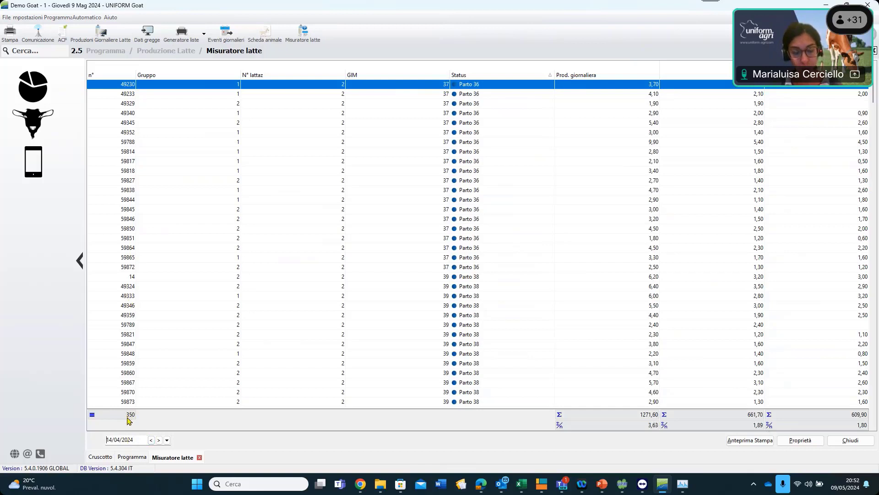
left_click(151, 440)
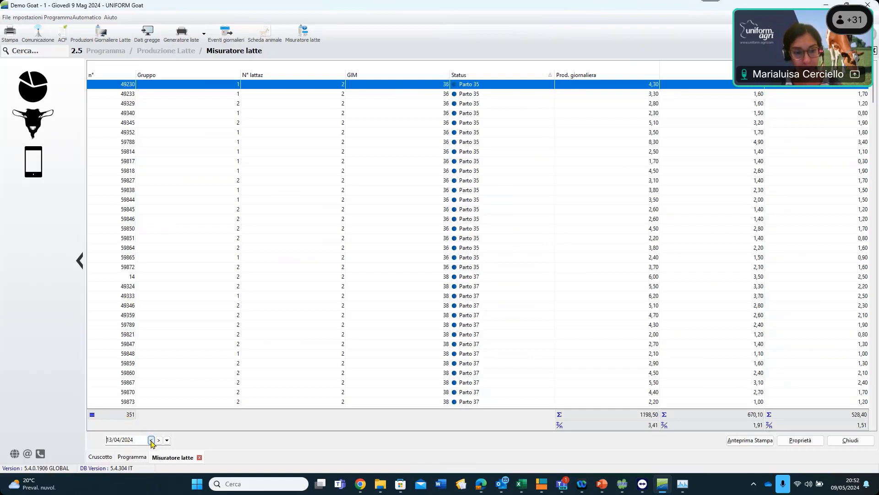
left_click(151, 440)
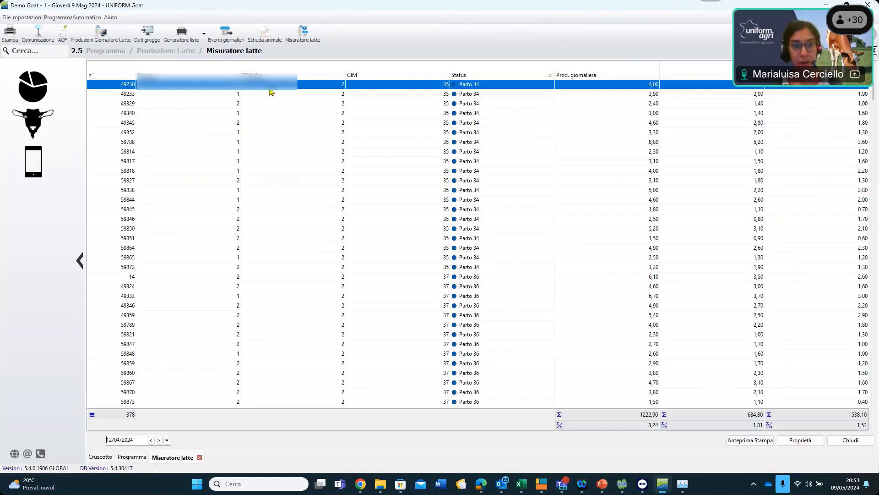
Open the card of goat 49230 and examine its individual milkings (Mungiture), including both entries for 19/04/2024
double_click(116, 87)
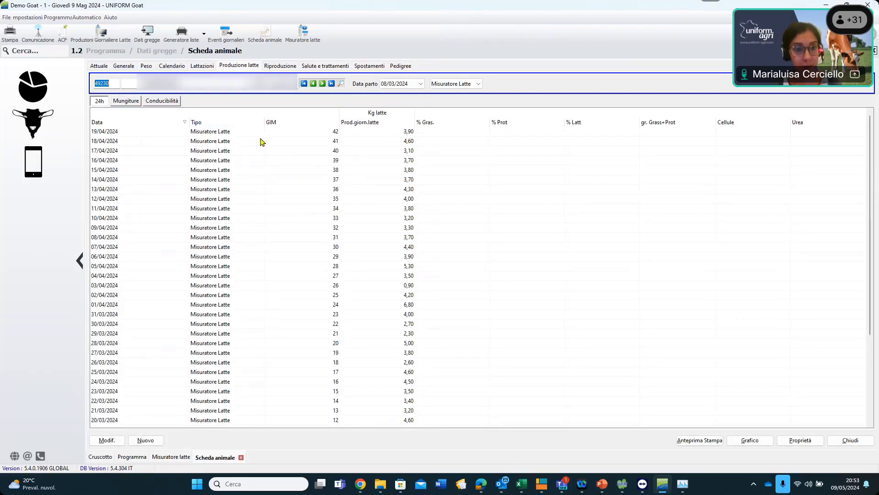
left_click(131, 102)
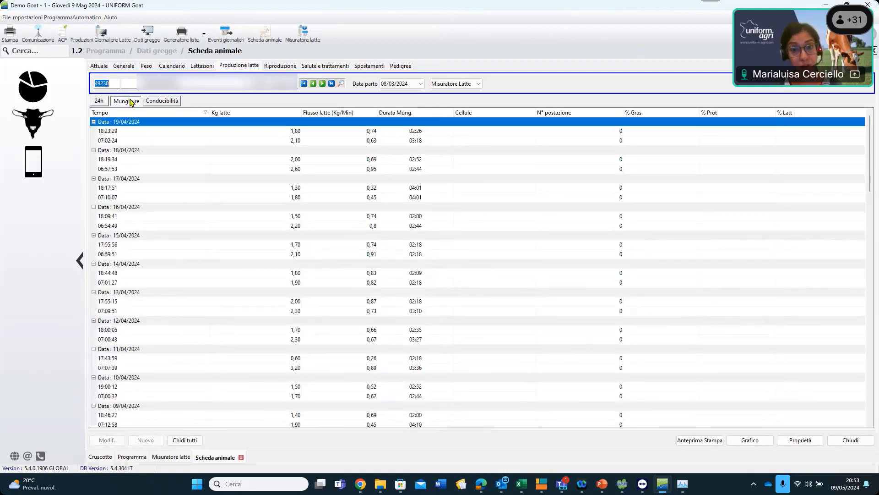
left_click(130, 132)
left_click(130, 141)
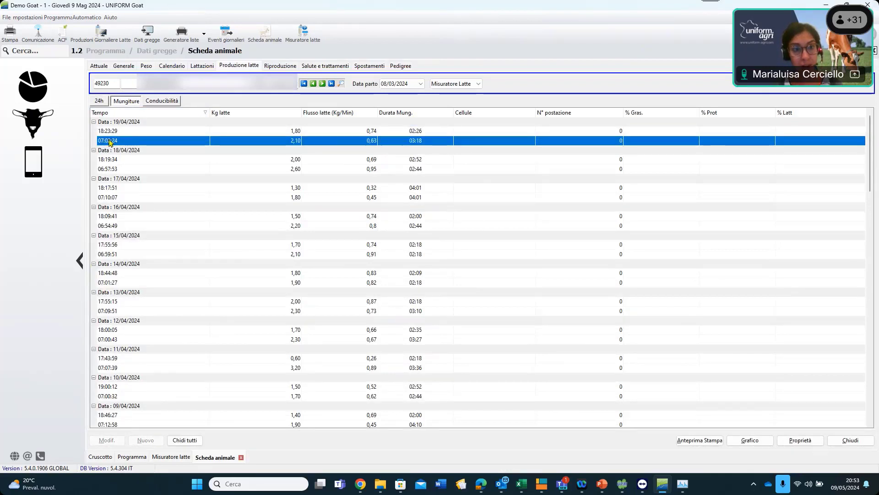
left_click(113, 132)
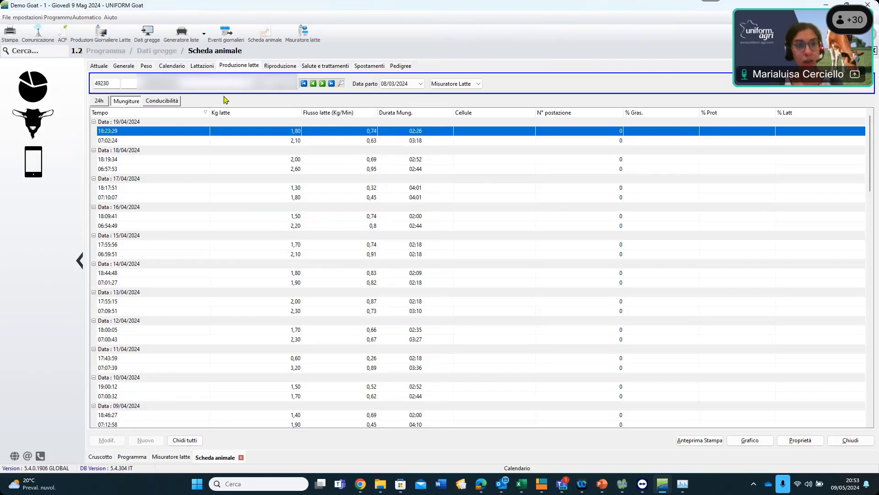
Show the goat's reproduction history for all lactations (Tutte le lattazioni)
left_click(275, 66)
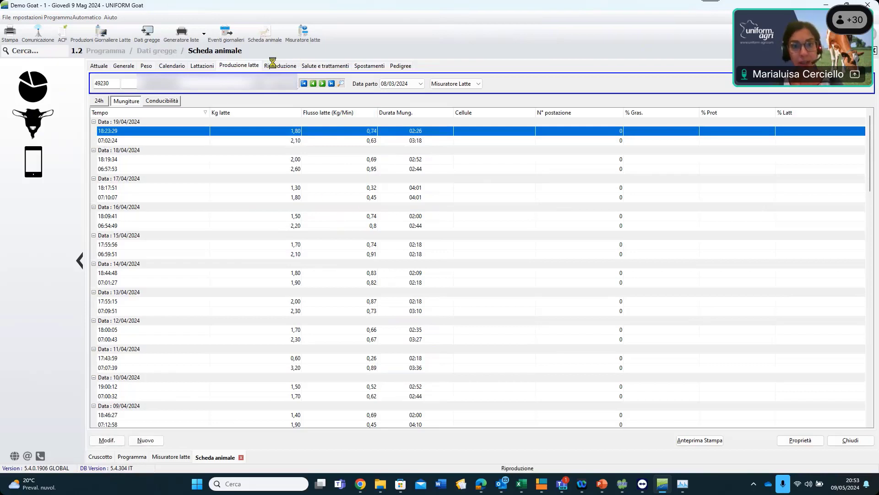
left_click(412, 84)
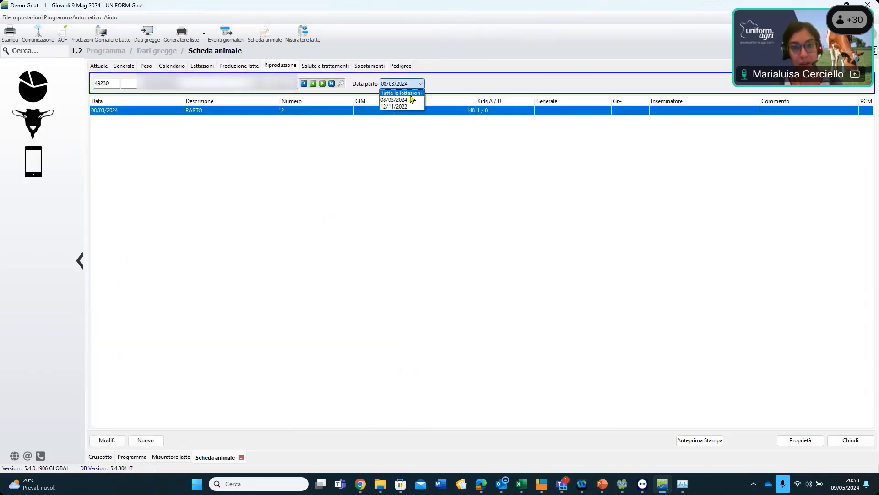
left_click(411, 93)
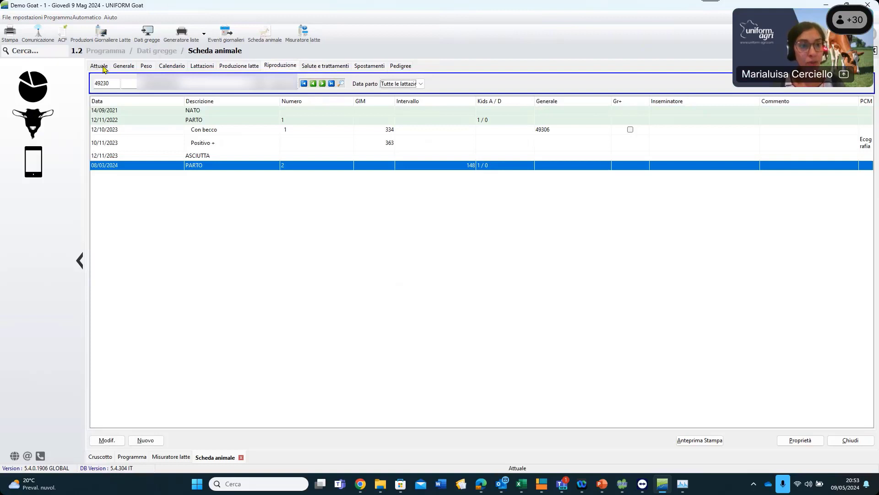
Review the goat's current status data (Attuale) and its general data (Generale)
left_click(103, 67)
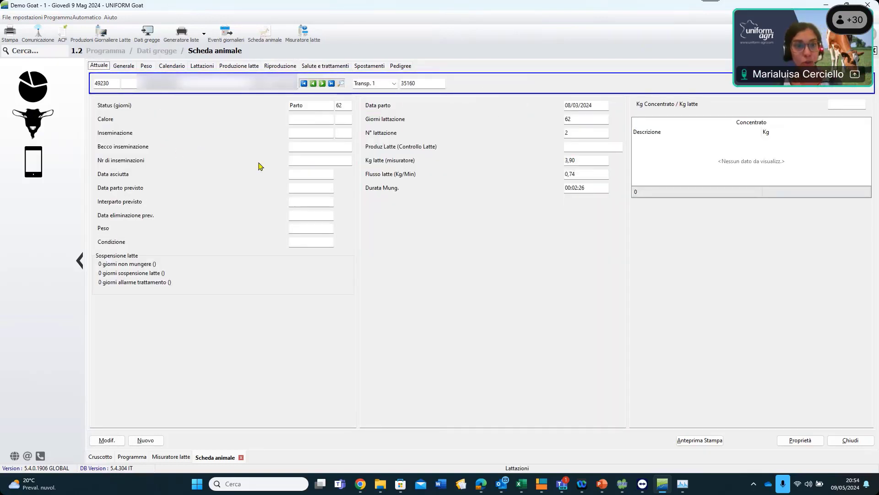
left_click(124, 67)
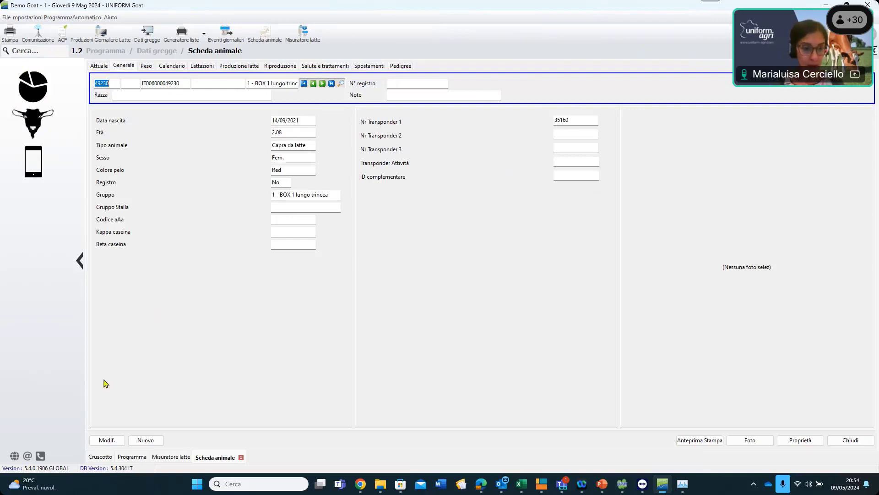
Open Analisi cellule from the Salute e trattamenti section and sort the goats by the 19-04 cell count, highest first
left_click(28, 128)
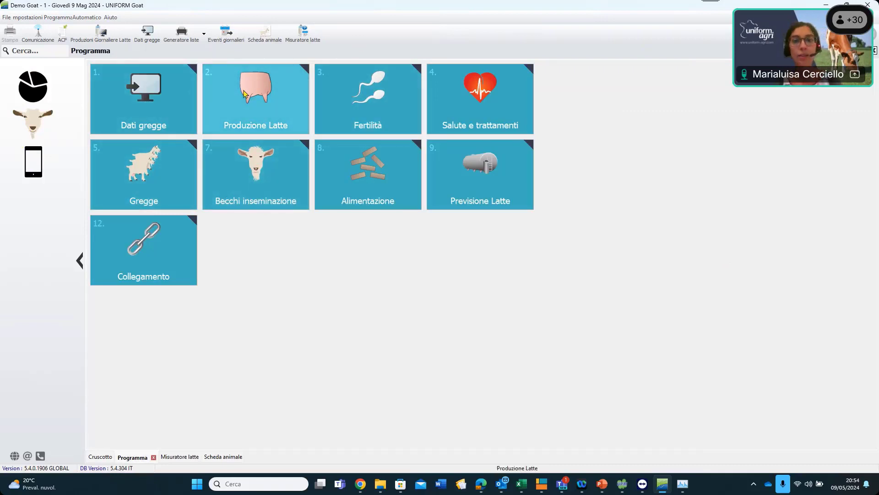
left_click(476, 117)
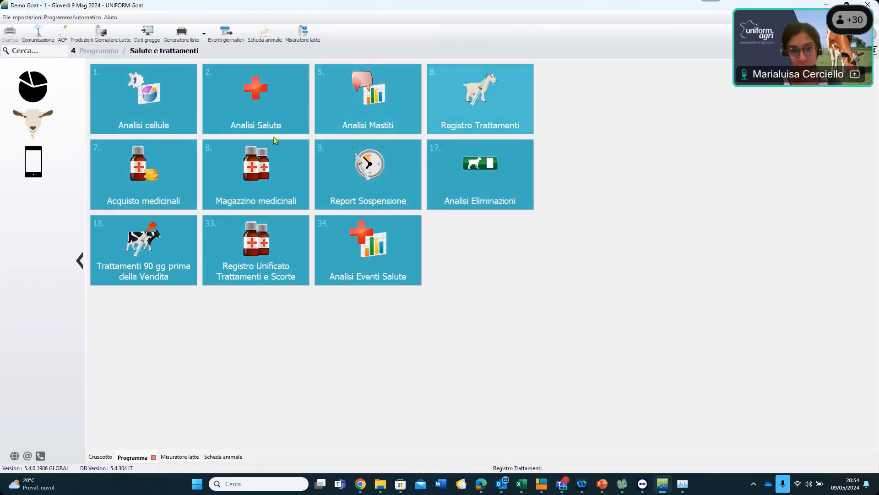
left_click(134, 90)
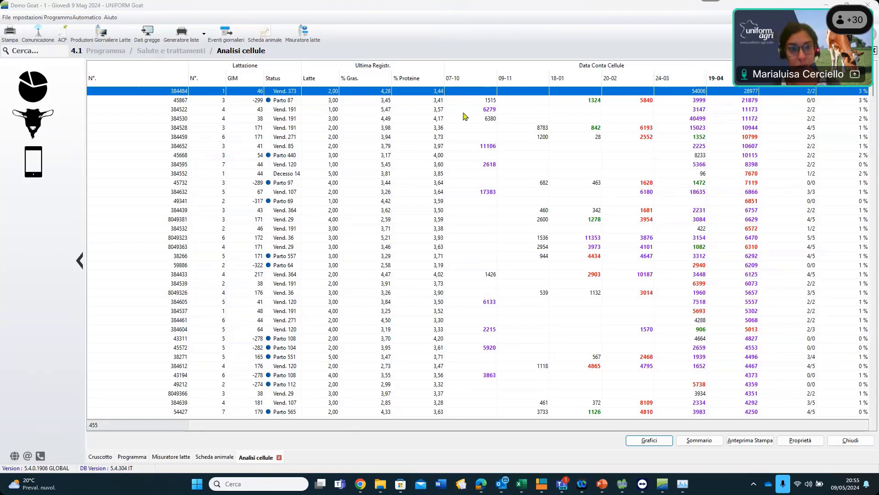
left_click(726, 79)
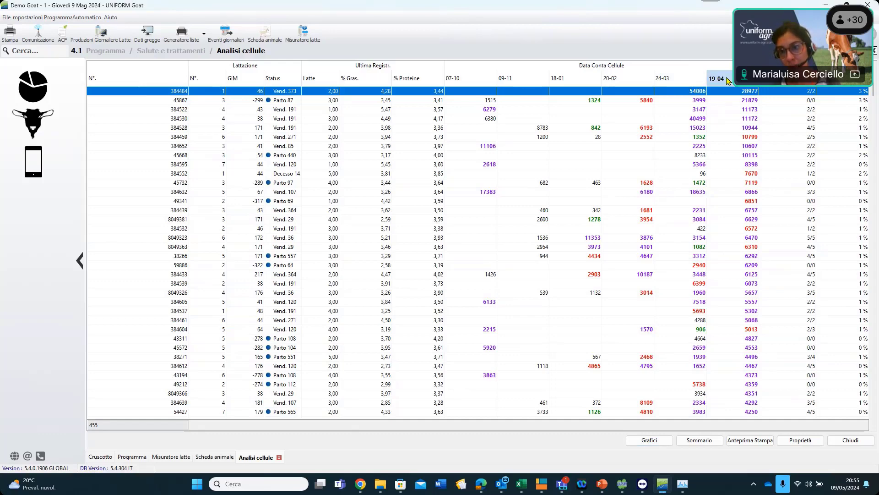
left_click(727, 79)
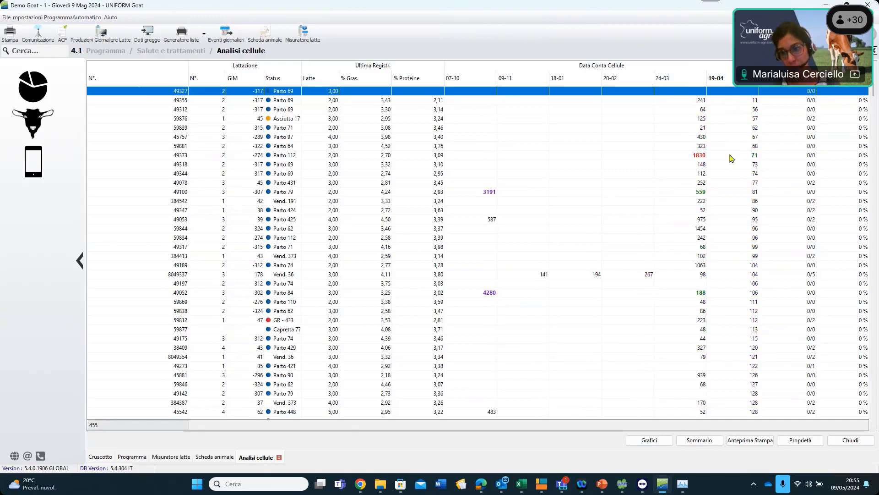
left_click(732, 80)
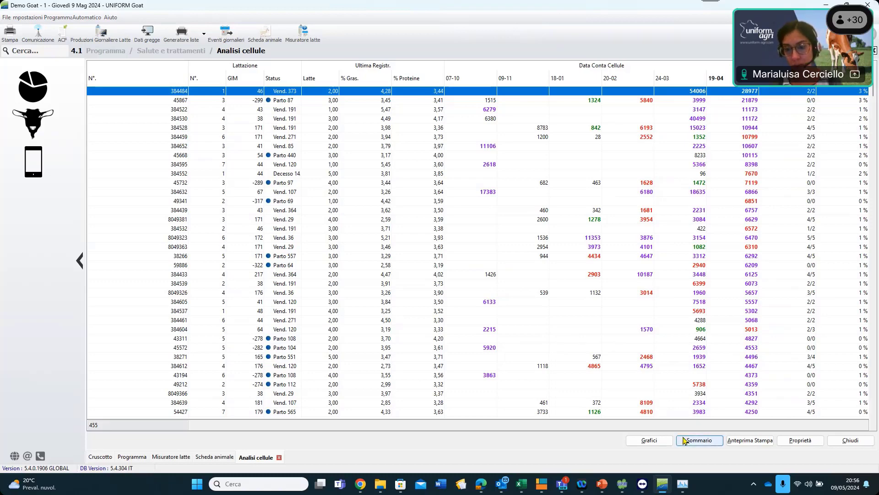
Display the cell-count pie chart and compare the 1st, 2nd and 3+ lactation groups, ending on all lactations
left_click(660, 440)
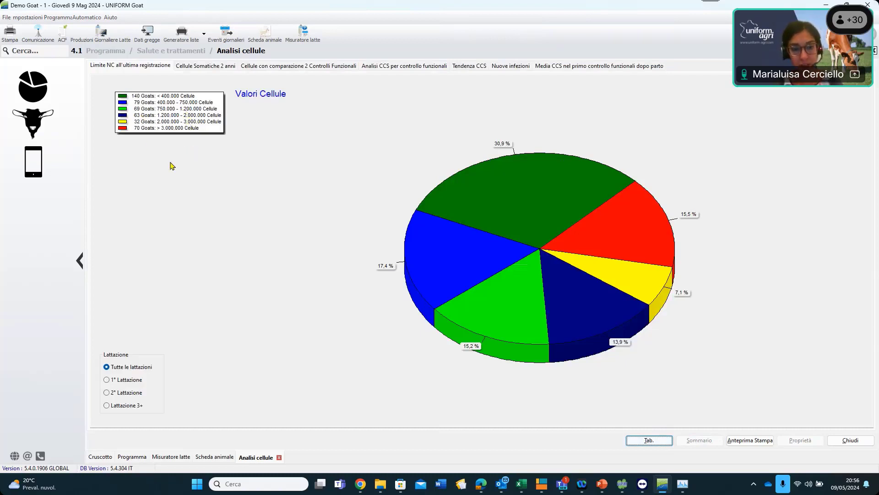
left_click(107, 380)
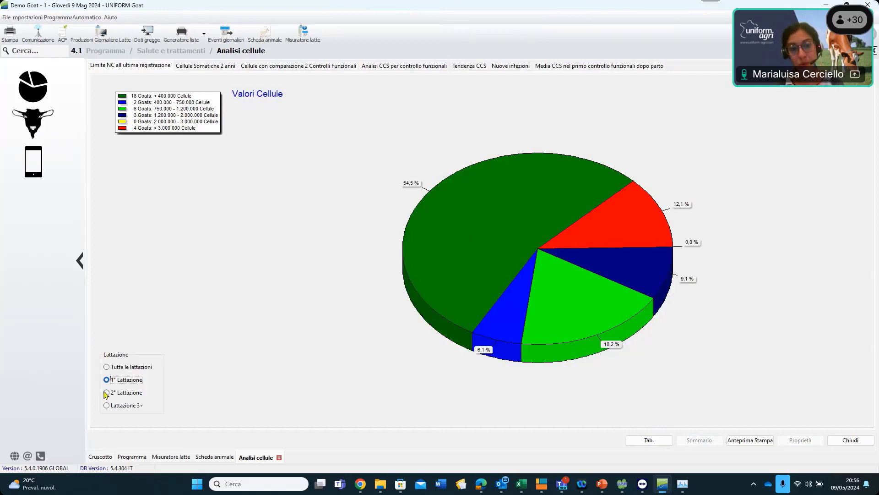
left_click(106, 392)
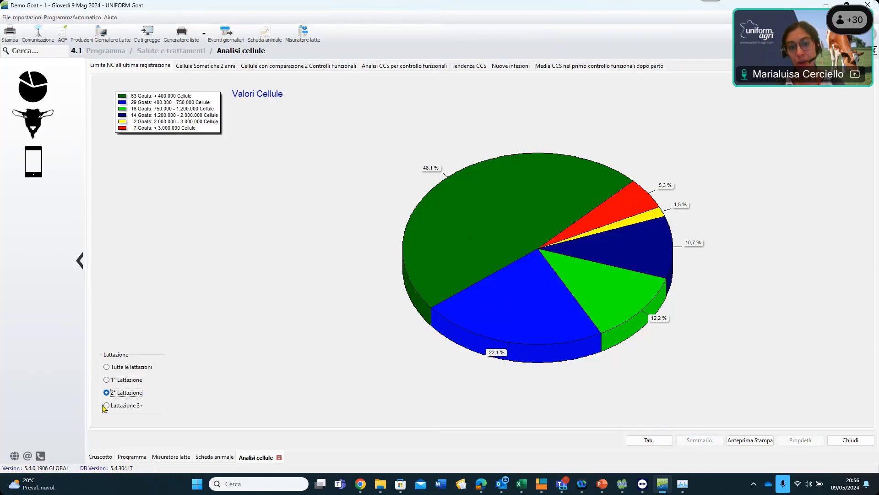
left_click(105, 406)
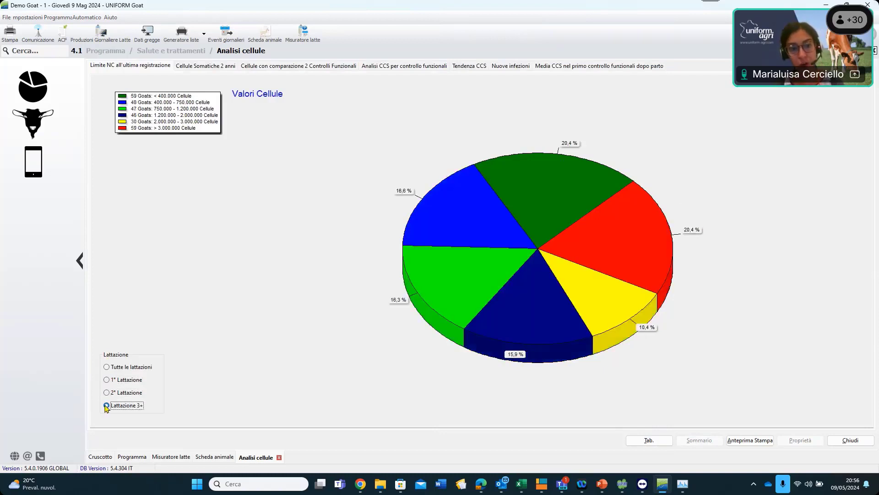
left_click(106, 367)
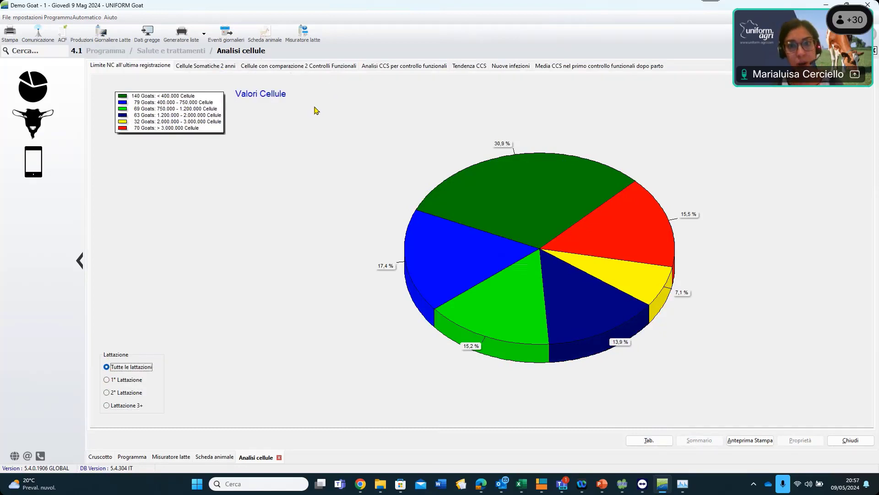
Review the new infections, post-kidding mean SCC and two-year somatic cell graphs, and return to the cell-count table
left_click(509, 66)
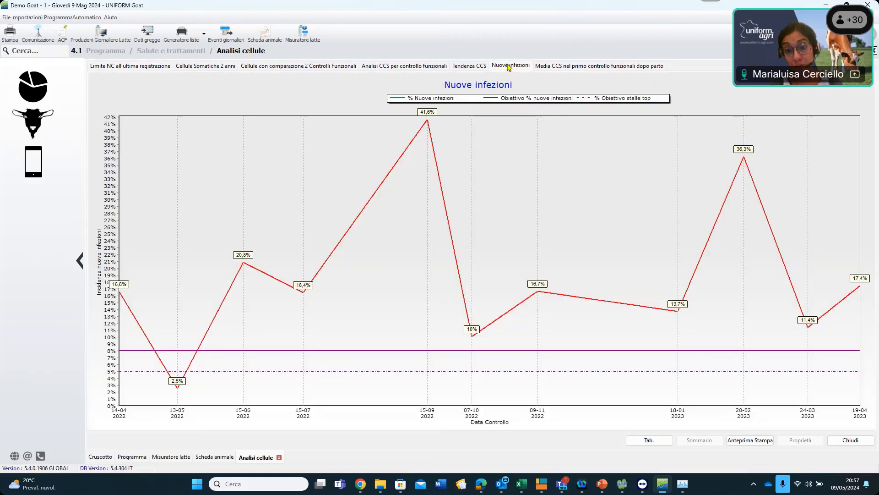
left_click(542, 67)
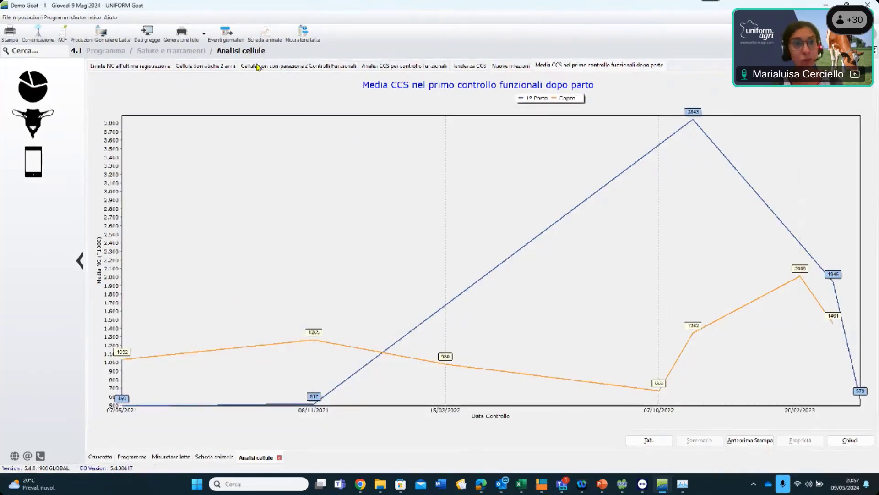
left_click(223, 66)
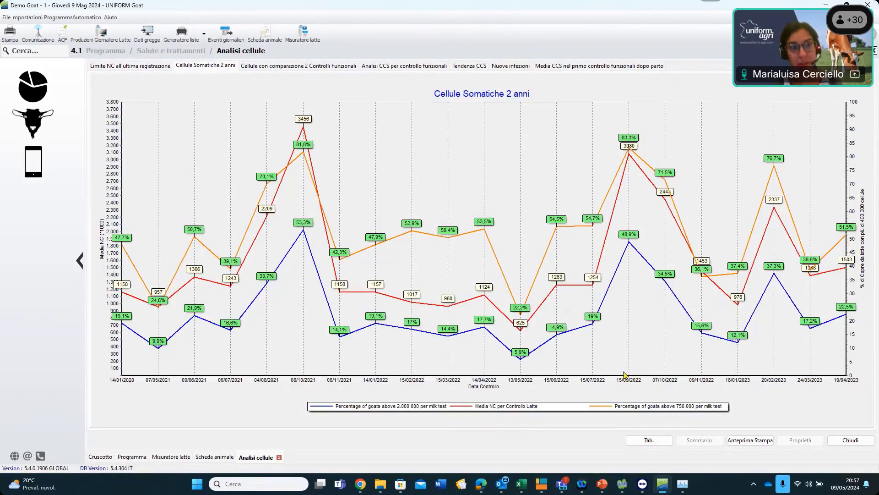
left_click(640, 443)
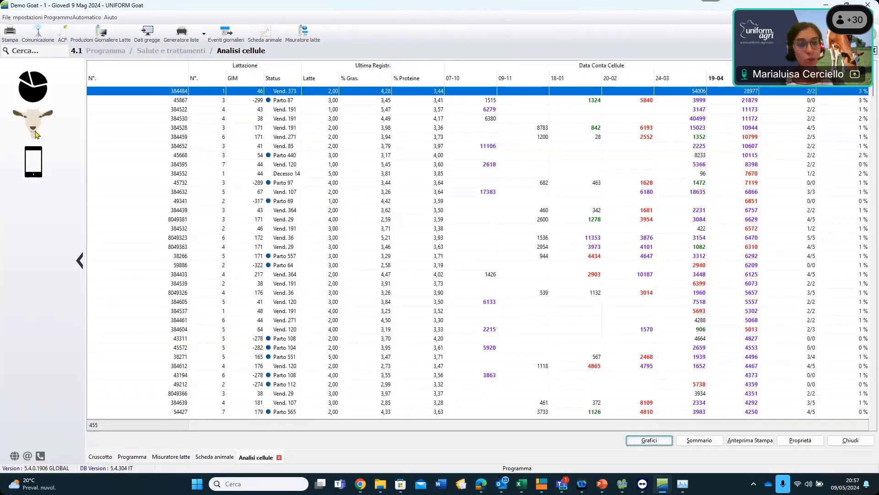
Open the Pianificazione parti report from the Fertilità section and review the monthly planned kiddings
left_click(132, 457)
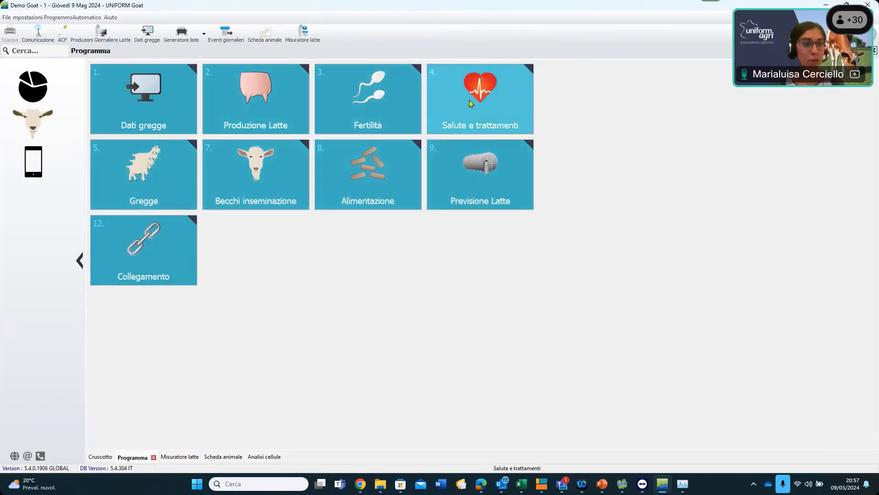
left_click(341, 97)
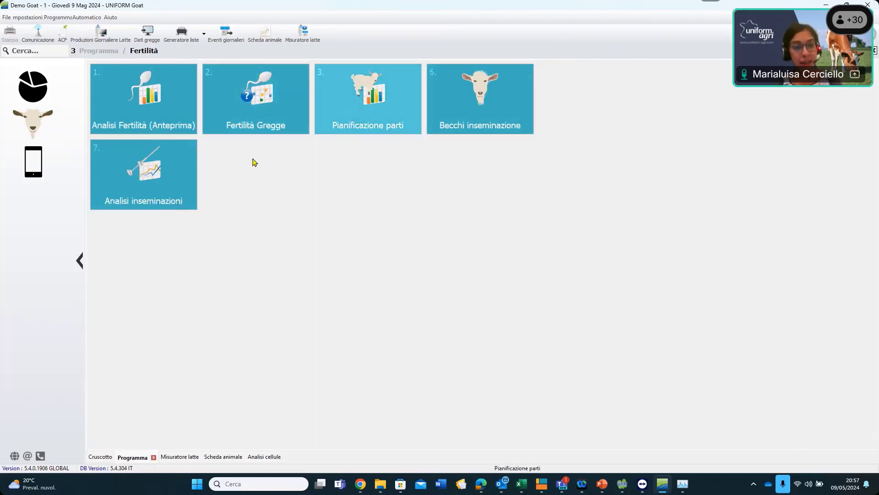
left_click(353, 101)
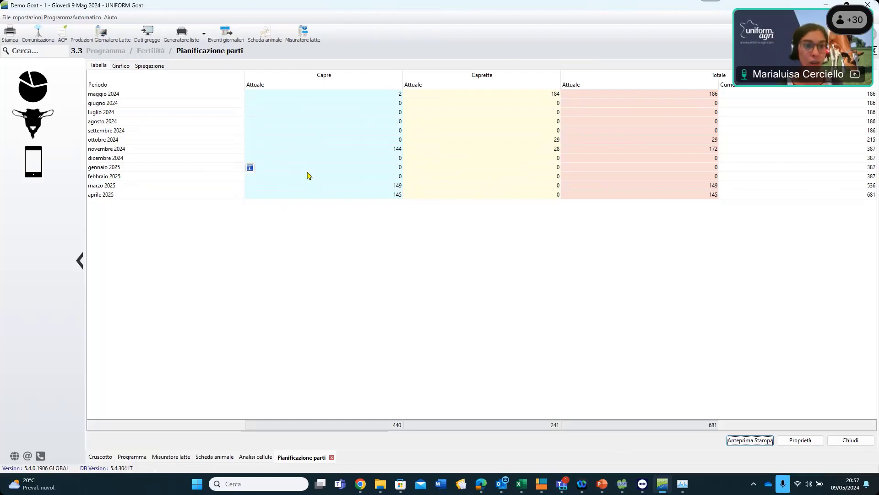
Open the semen stock (Magazz. Seme) from the Becchi inseminazione section and review its columns
left_click(35, 114)
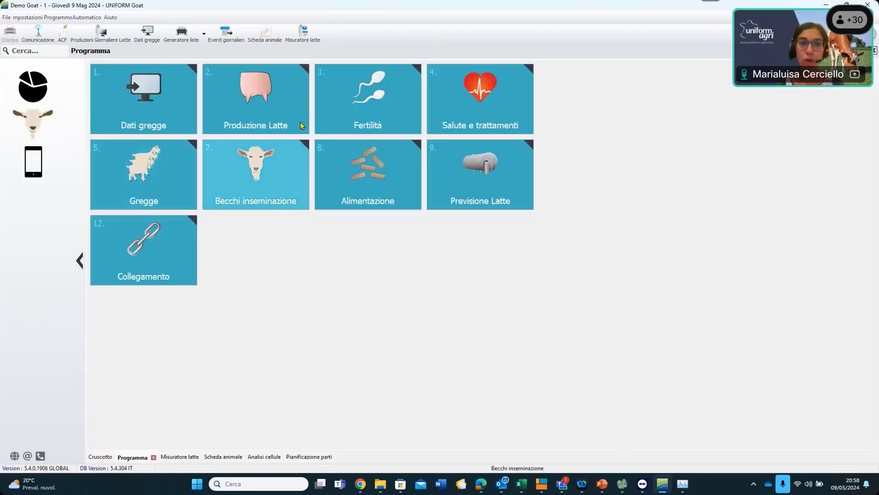
left_click(230, 199)
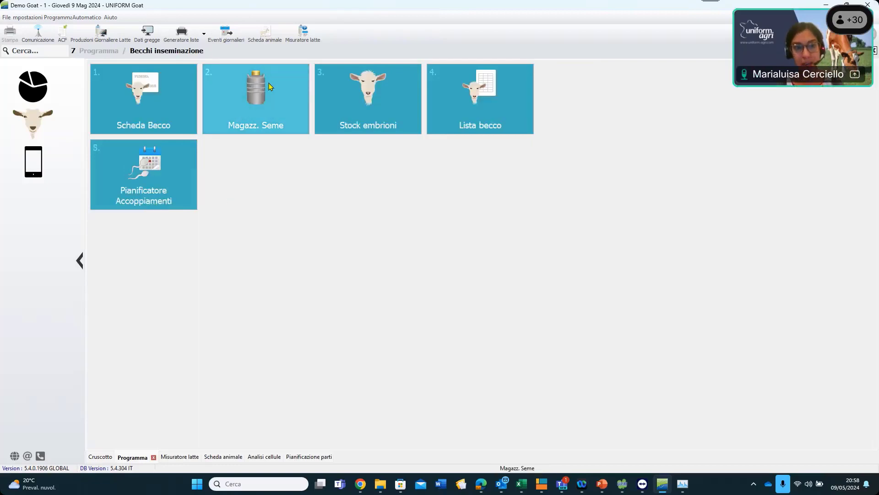
left_click(267, 94)
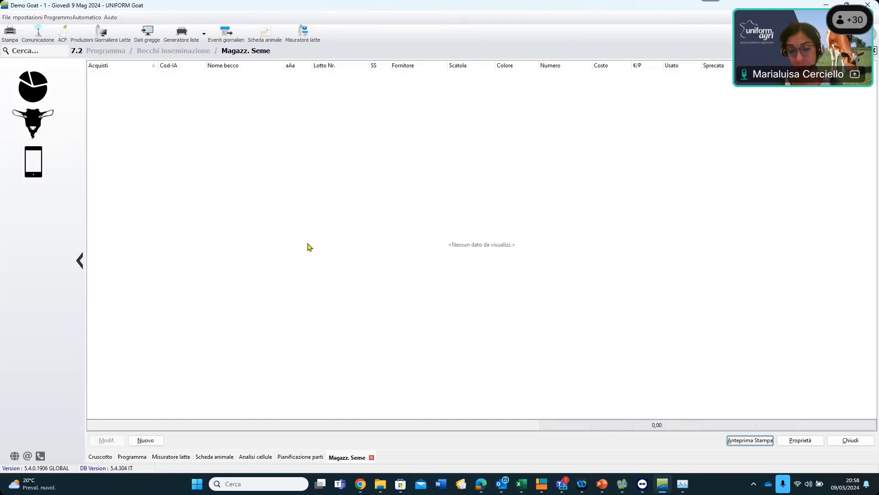
Review the herd summary, attention lists and performance indicators on the Cruscotto dashboard
left_click(39, 95)
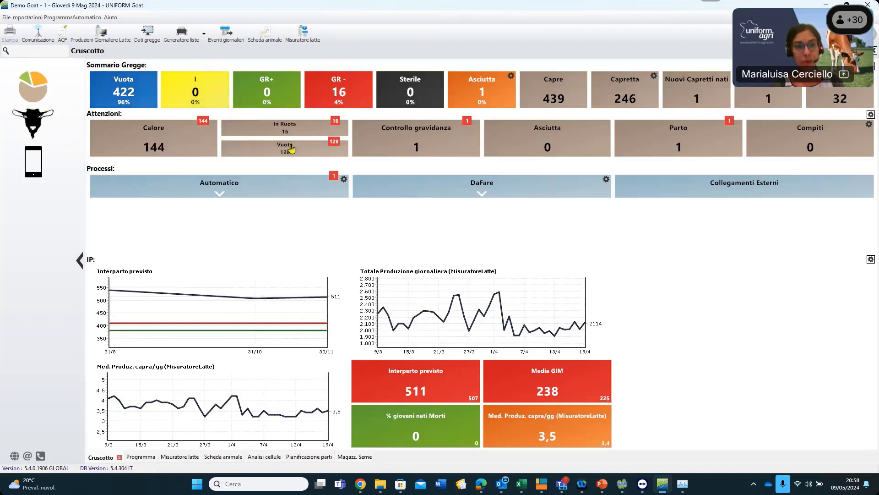
left_click(28, 116)
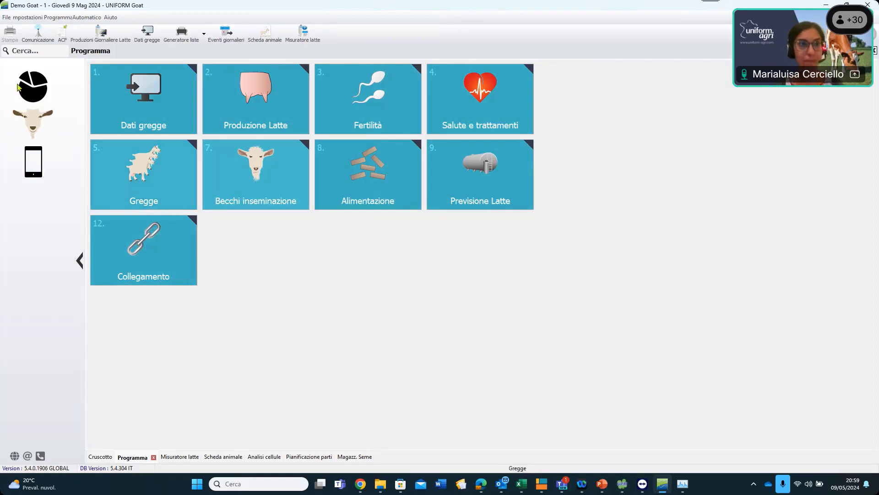
left_click(33, 87)
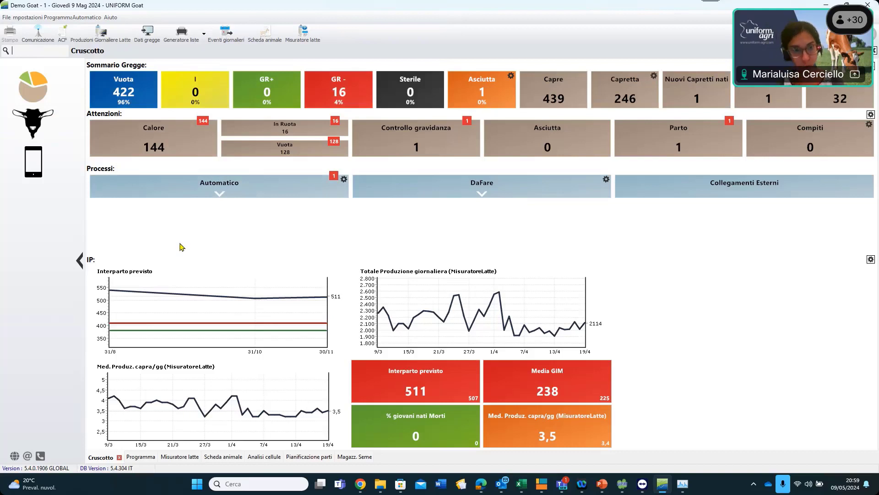
Open Eventi giornalieri from the Dati gregge section and review the event types available for group entry
left_click(25, 123)
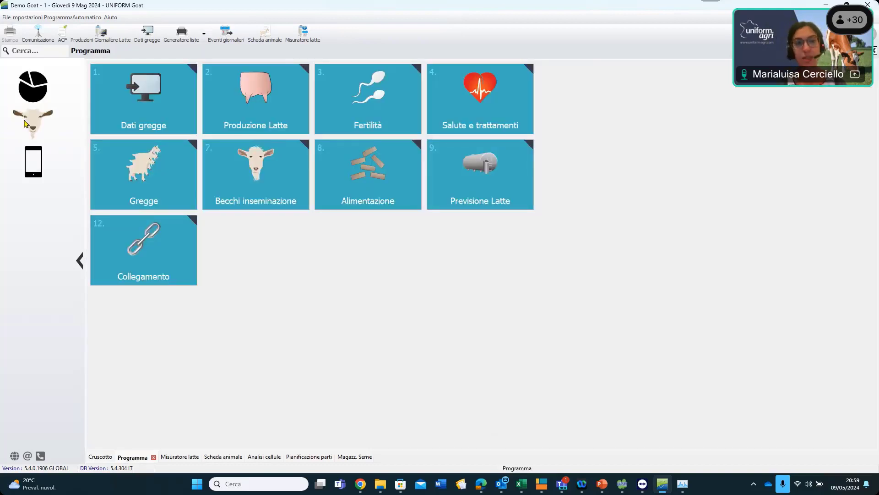
left_click(138, 95)
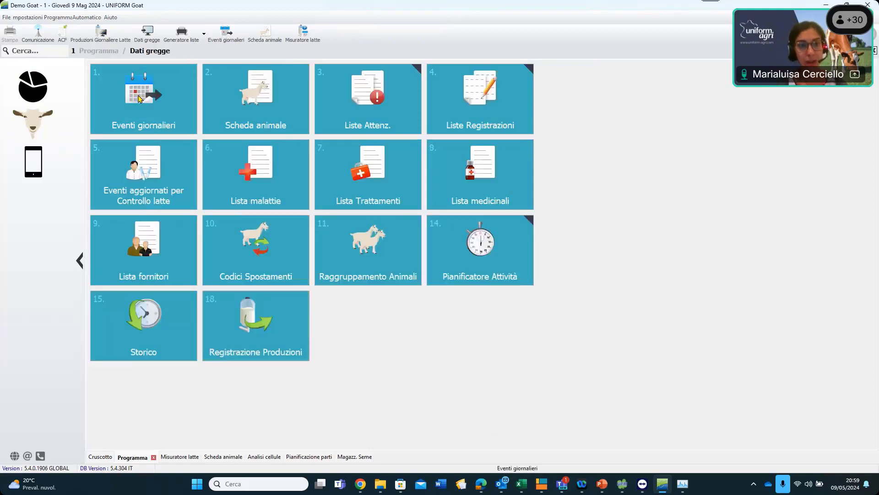
left_click(139, 95)
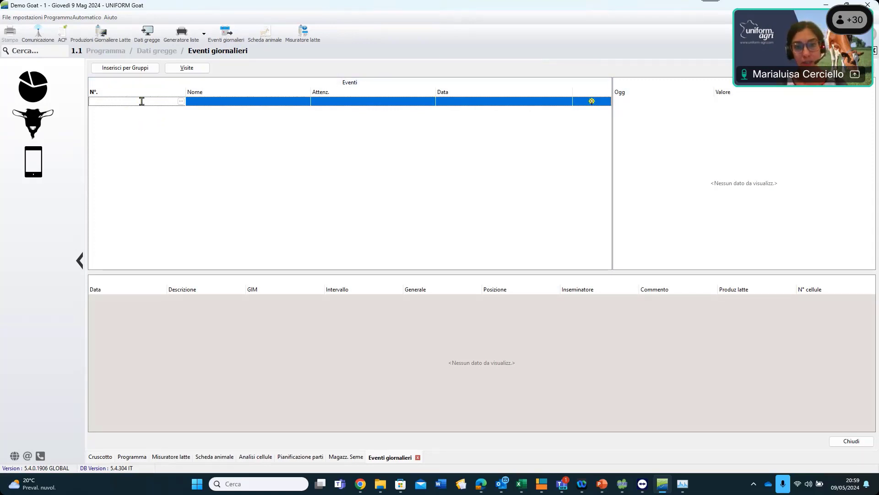
left_click(130, 72)
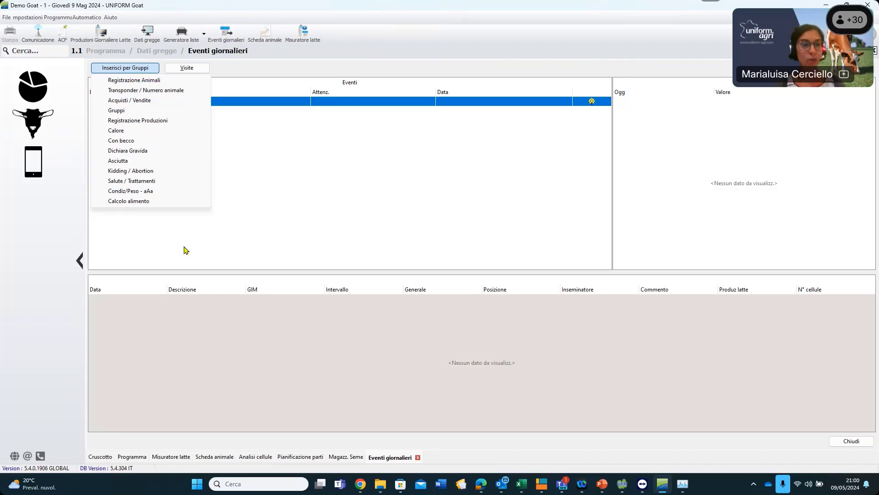
left_click(288, 210)
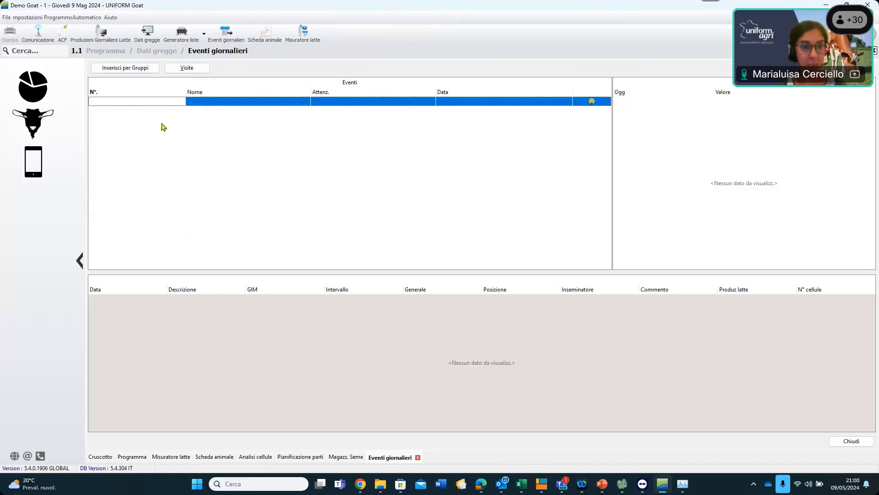
Look up the number of the dry goat in the dashboard's Asciutta list
left_click(33, 86)
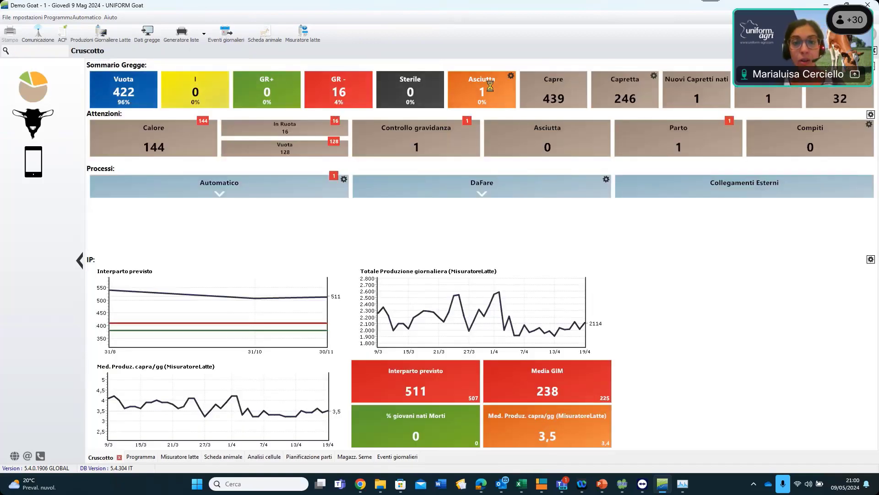
left_click(489, 90)
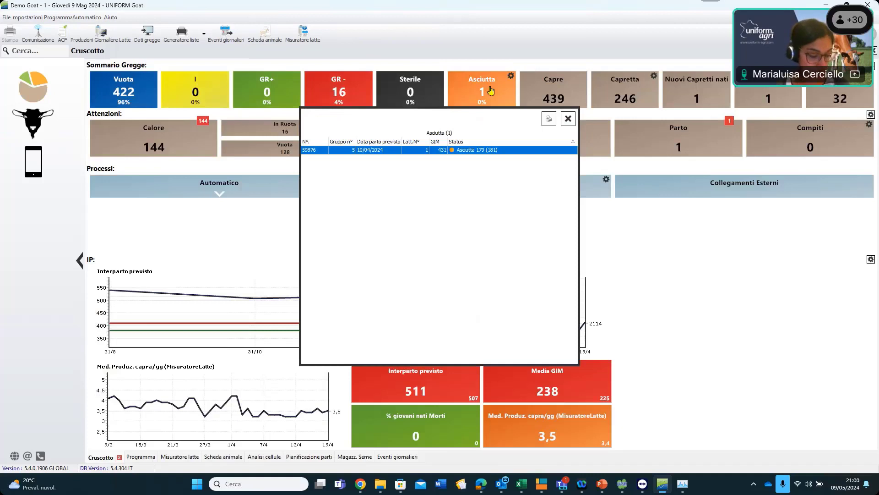
left_click(567, 119)
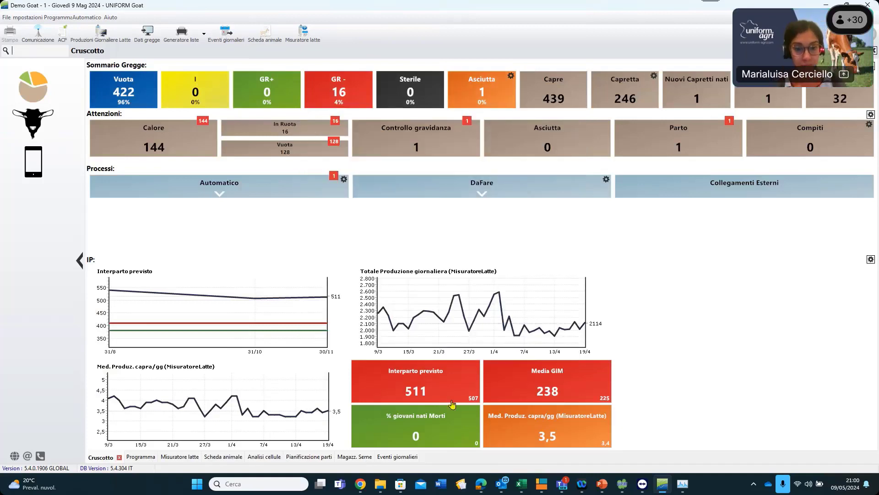
Enter goat 59876 as the animal for a new event in Eventi giornalieri
left_click(380, 456)
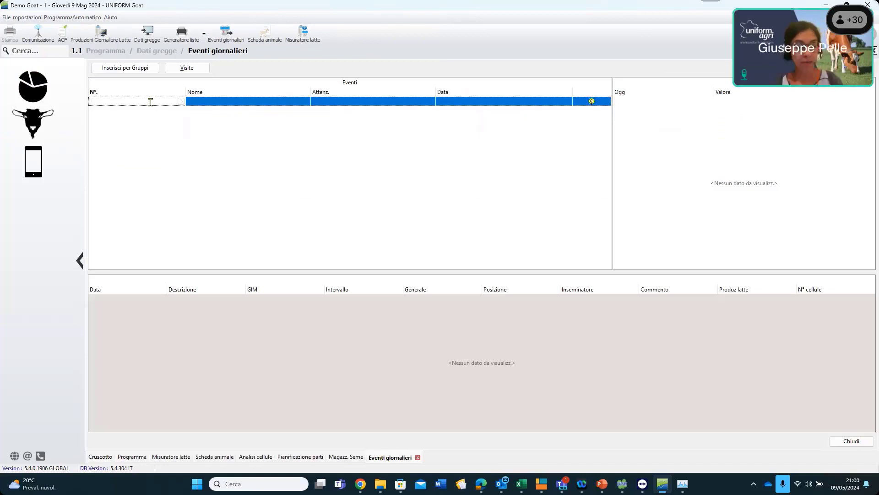
type("589")
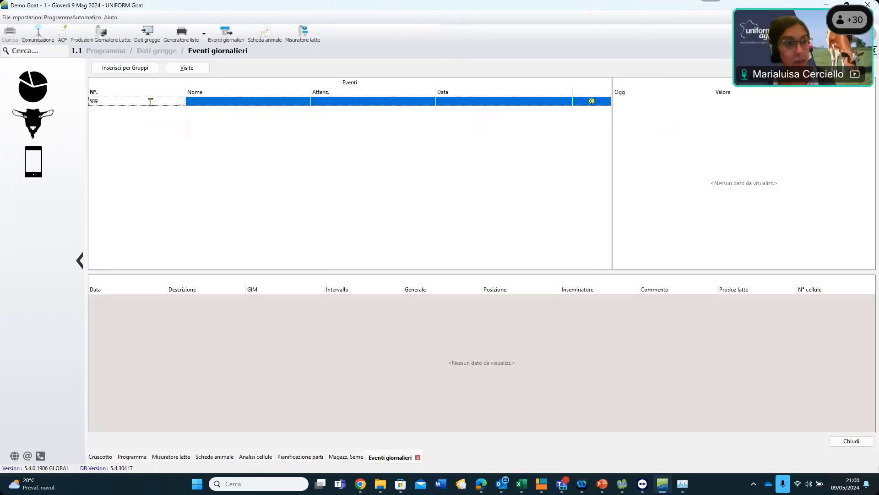
key("BackSpace")
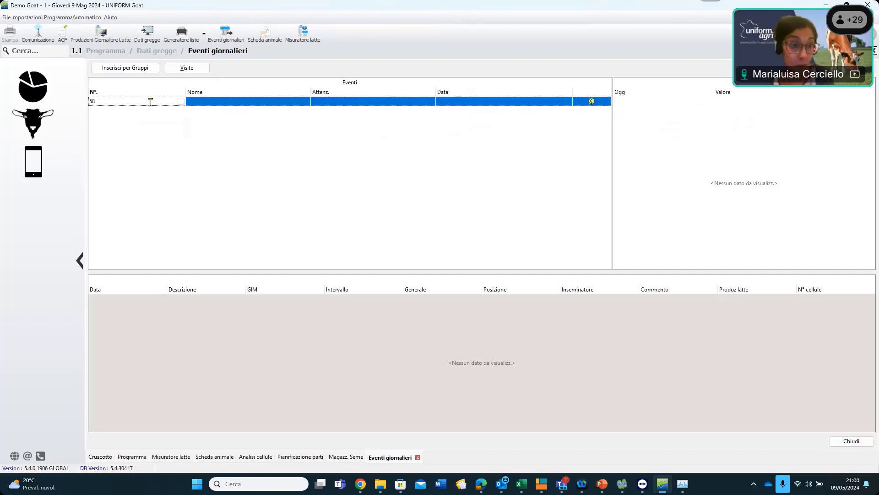
type("9876")
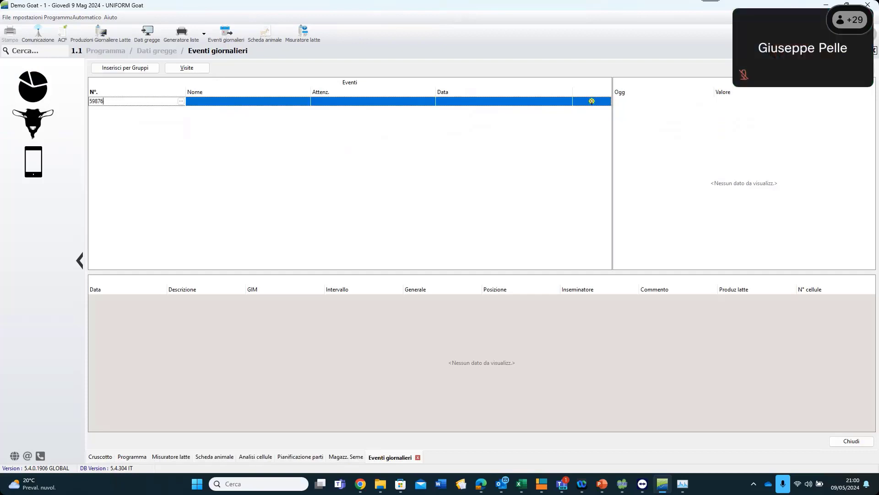
key("Tab")
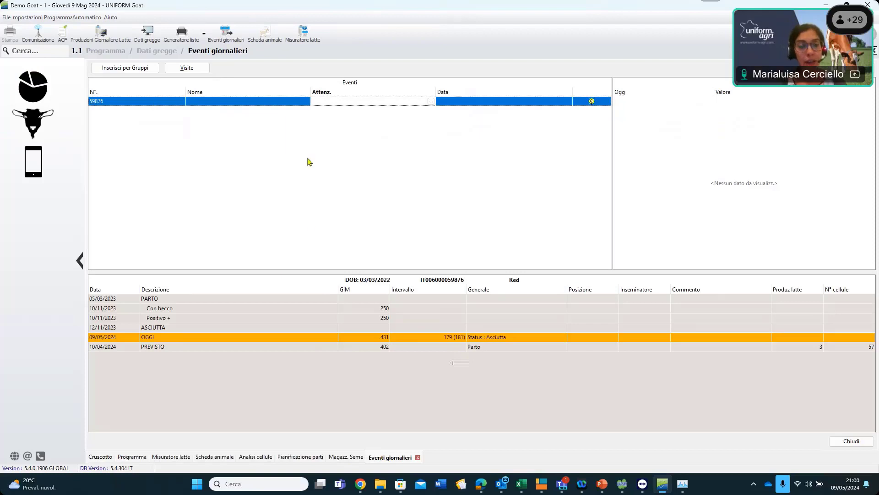
Choose Parto as the goat's event and set its date to 08/05/2024
left_click(431, 101)
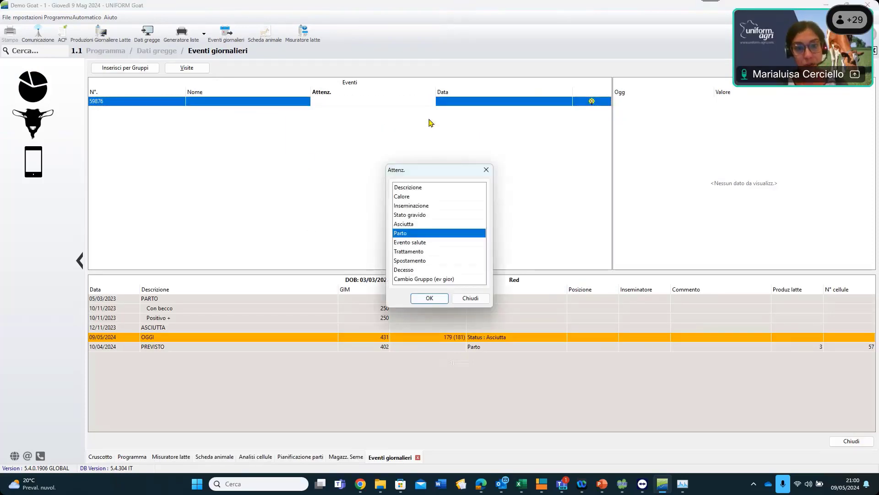
left_click(418, 298)
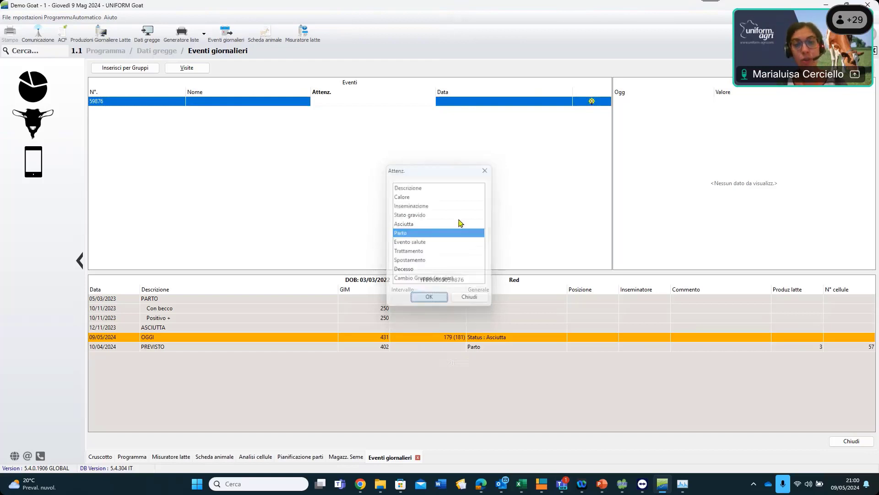
left_click(567, 101)
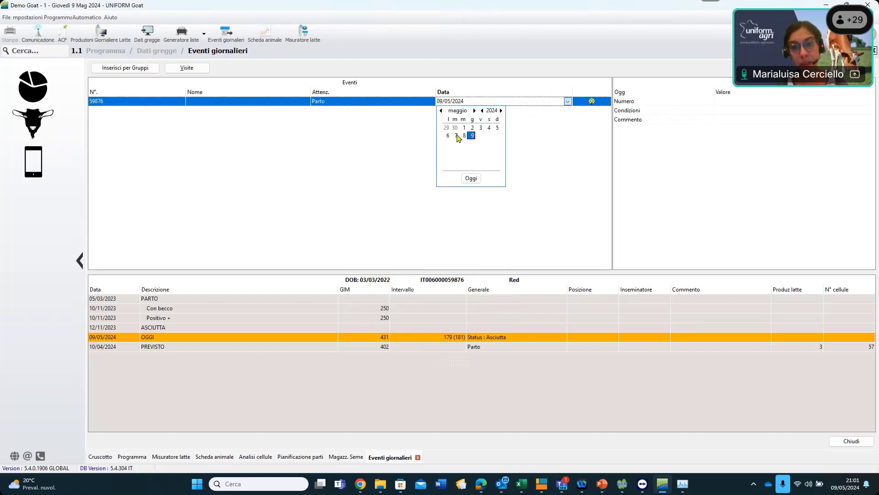
left_click(465, 136)
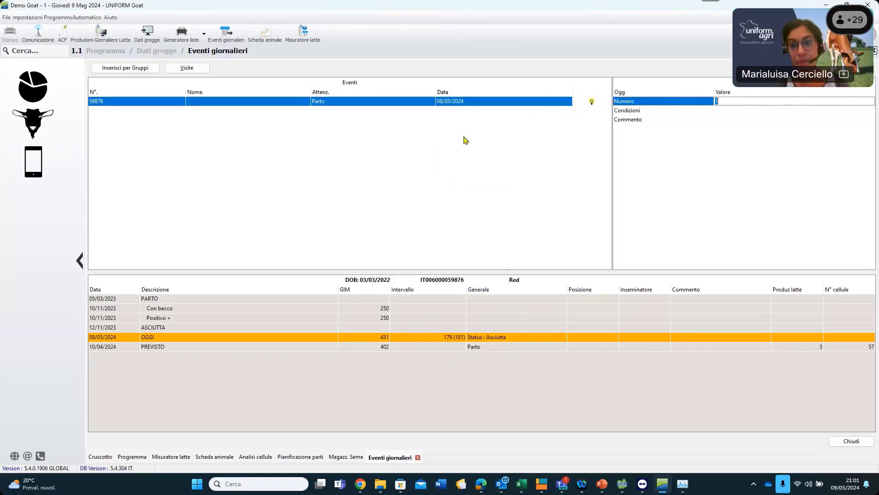
Record the kidding with 1 kid and the condition Nessun problema, leaving the comment empty
left_click(732, 108)
left_click(732, 107)
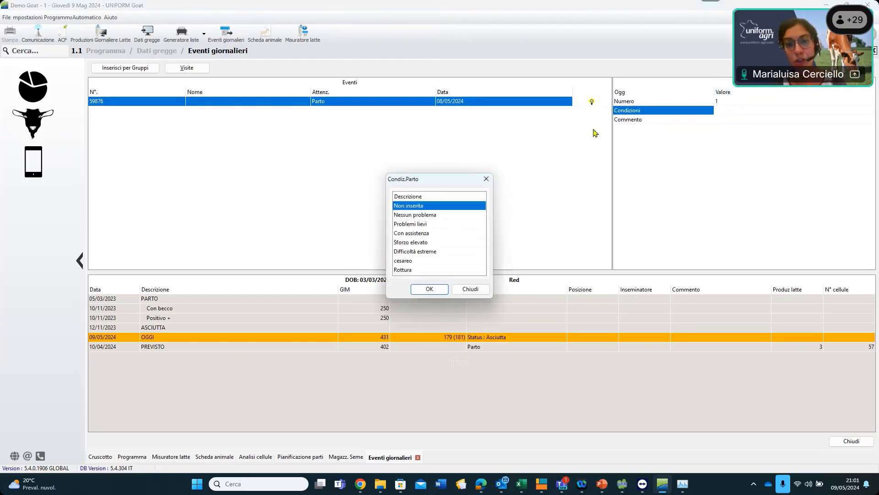
left_click(418, 218)
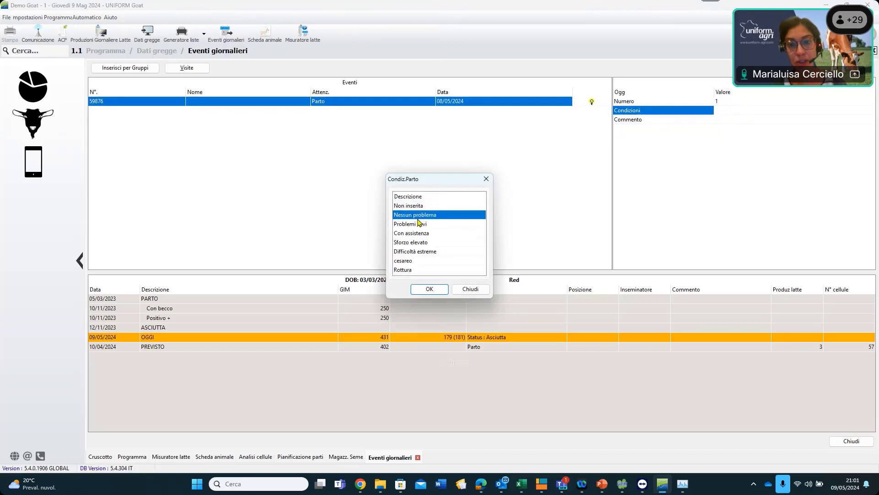
left_click(426, 289)
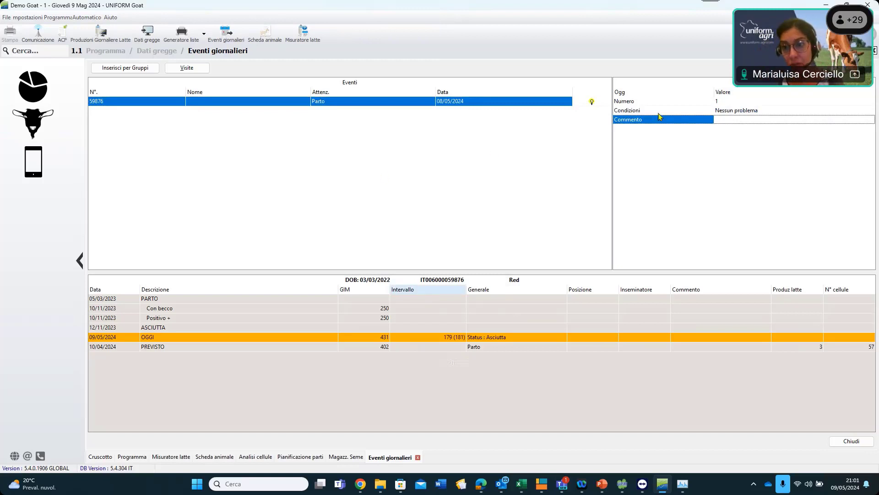
key("Return")
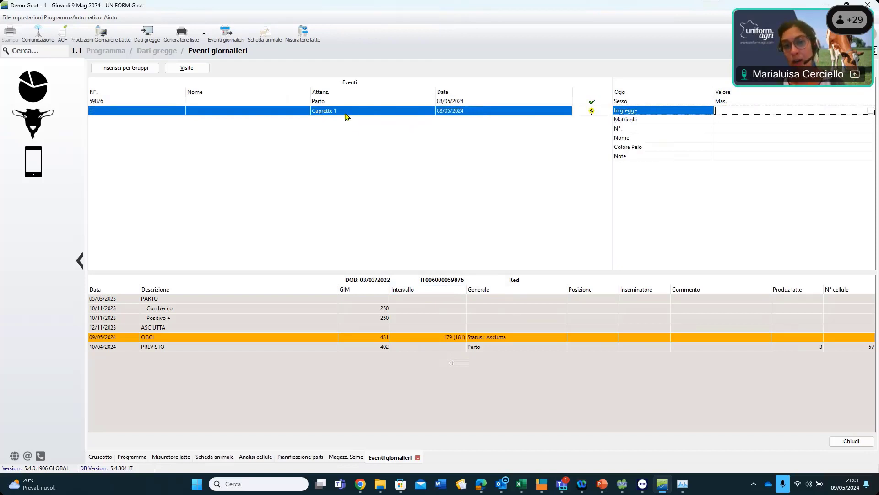
Try to edit the kid's sex (Sesso) before filling in the In gregge value
left_click(724, 100)
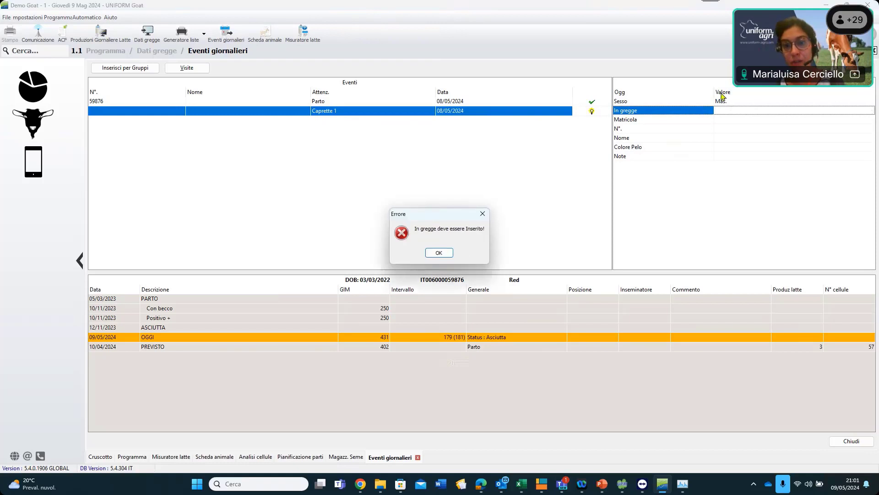
left_click(437, 253)
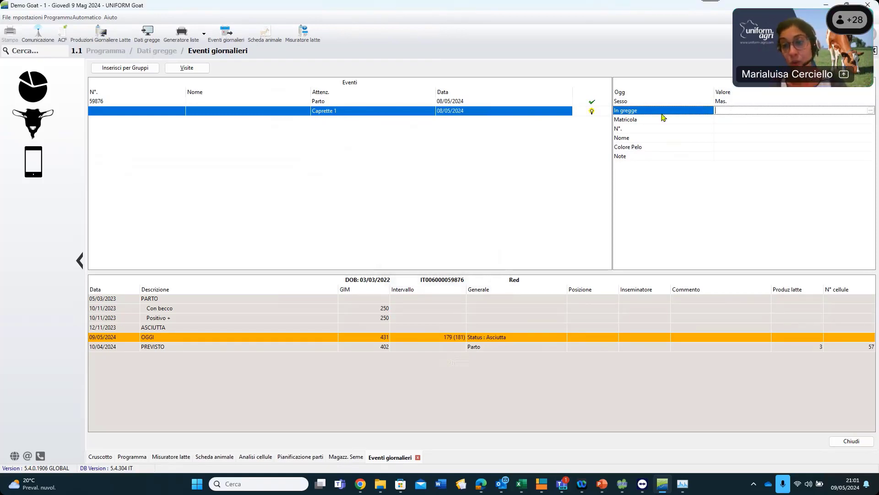
left_click(723, 104)
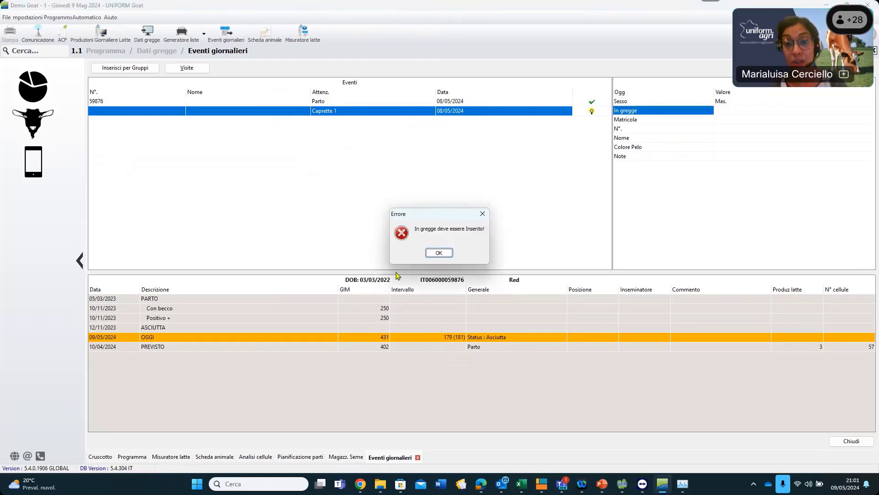
left_click(438, 253)
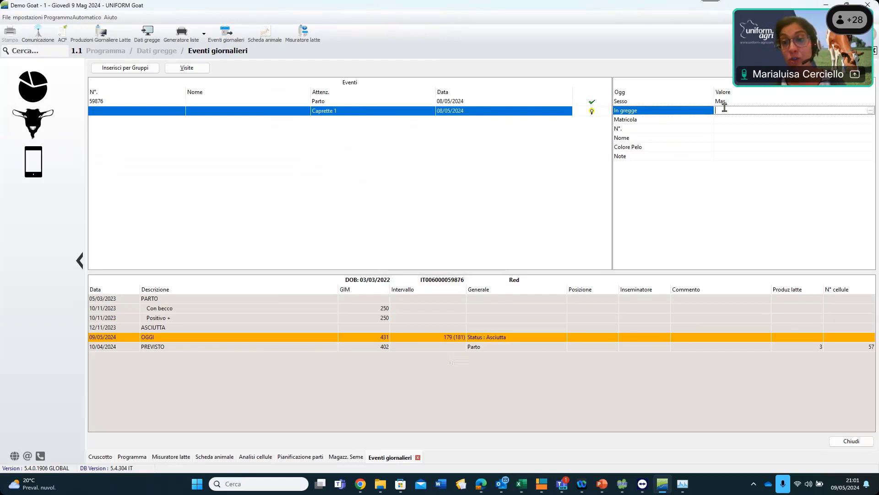
Set the kid's In gregge value to Si
type("Si")
key("Return")
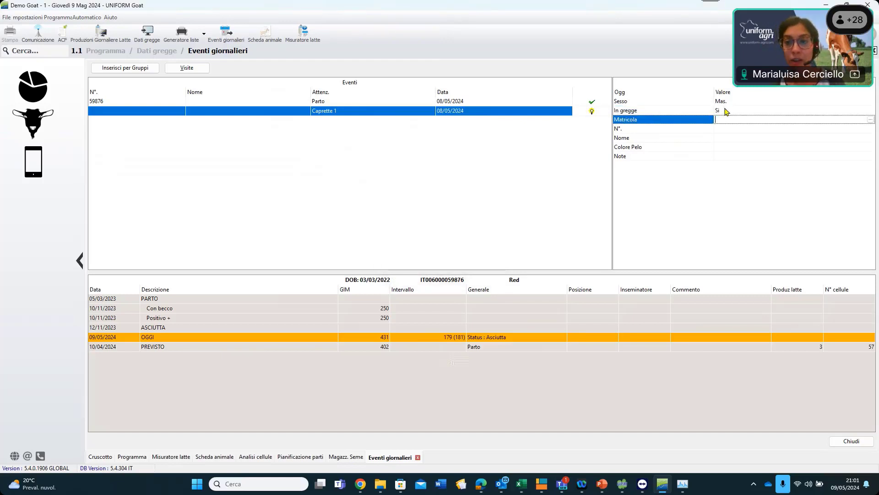
Set the kid's number (N°.) to 6789876, leaving its Matricola empty
key("Return")
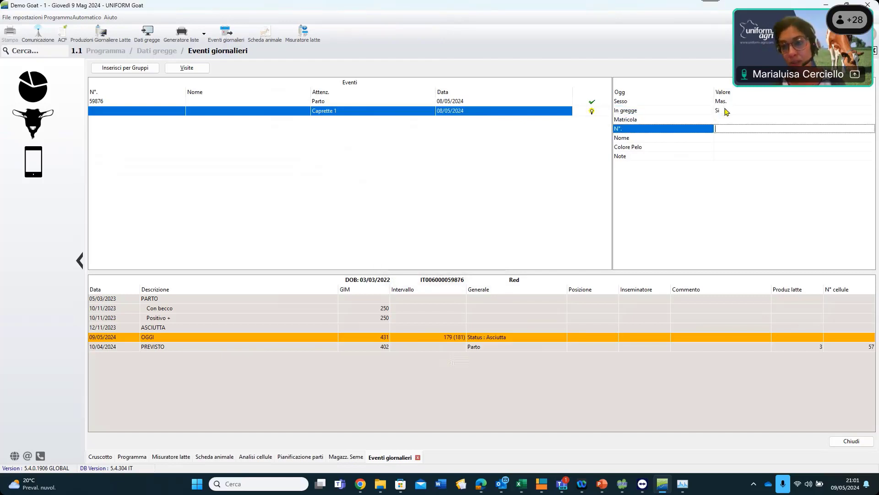
type("6789876")
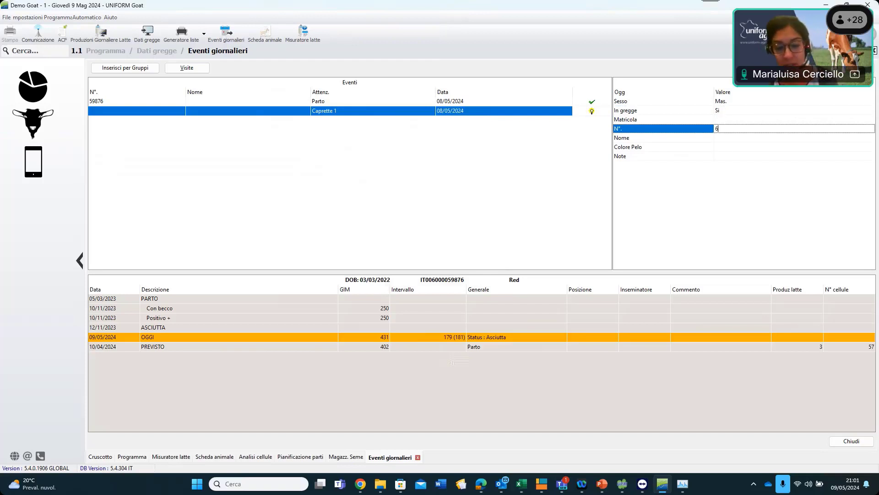
left_click(733, 137)
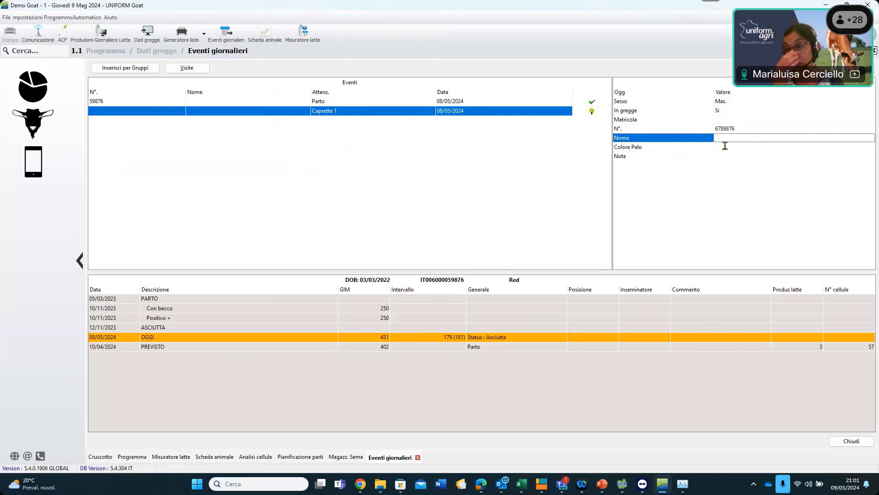
Set the kid's coat colour (Colore Pelo) to White and complete its record with the note left empty
left_click(724, 146)
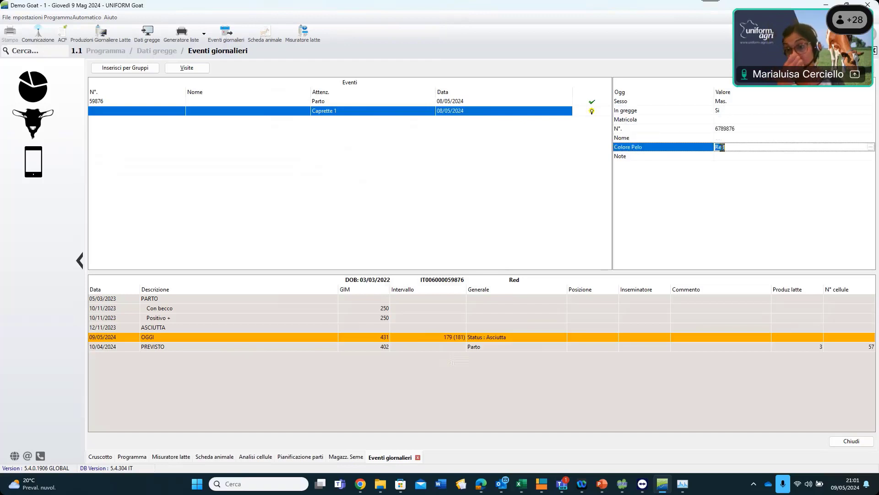
left_click(870, 147)
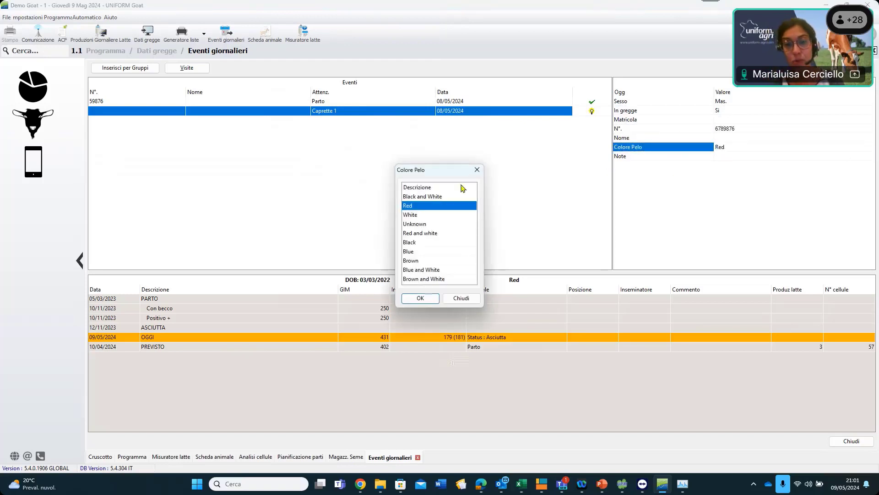
left_click(432, 217)
left_click(418, 298)
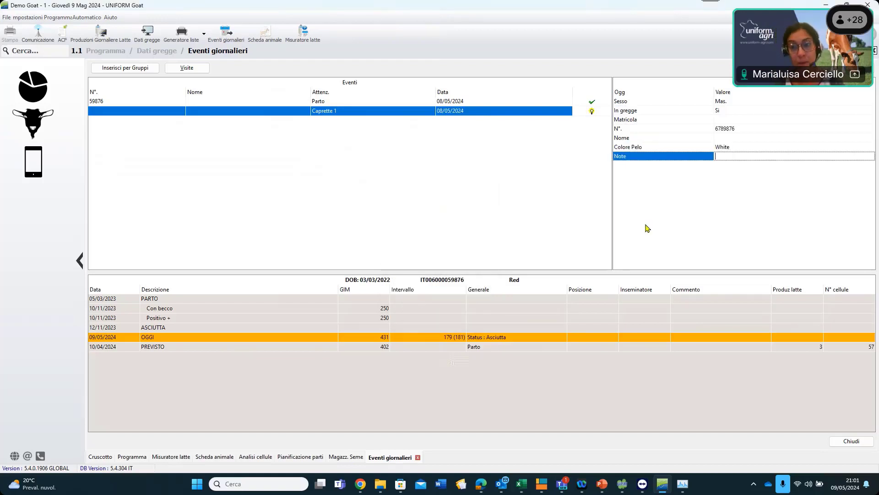
key("Return")
key("F4")
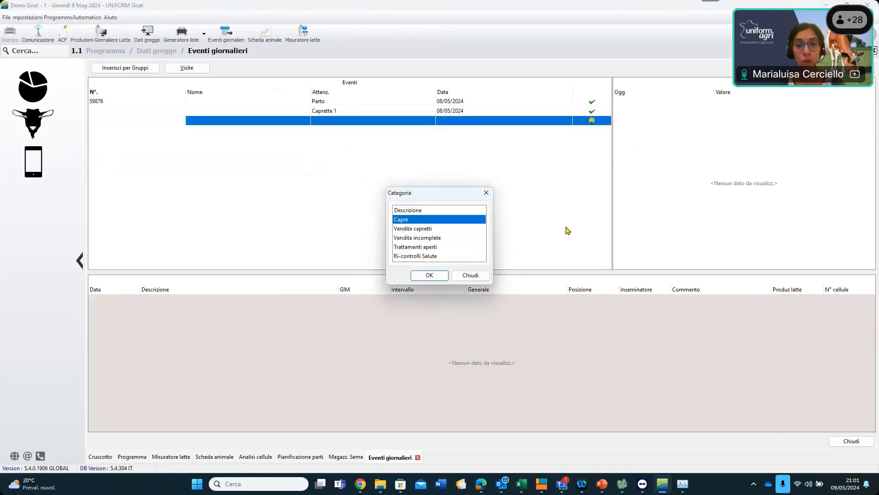
left_click(470, 275)
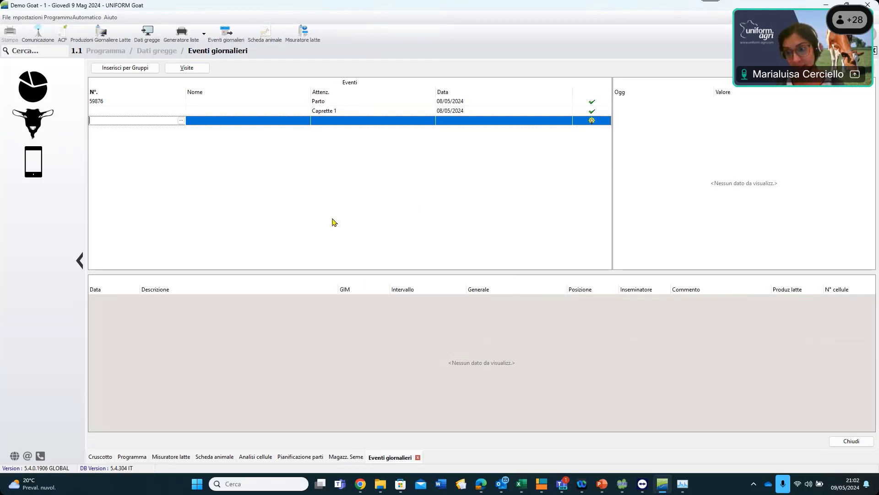
Start a group entry for Kidding / Abortion and fill the first row with date 07/05/2024 and 1 kid alive
left_click(125, 68)
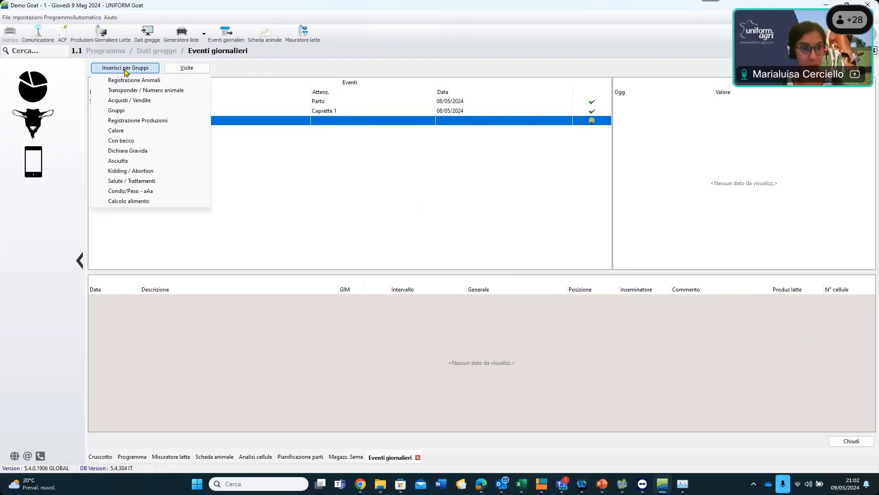
left_click(133, 172)
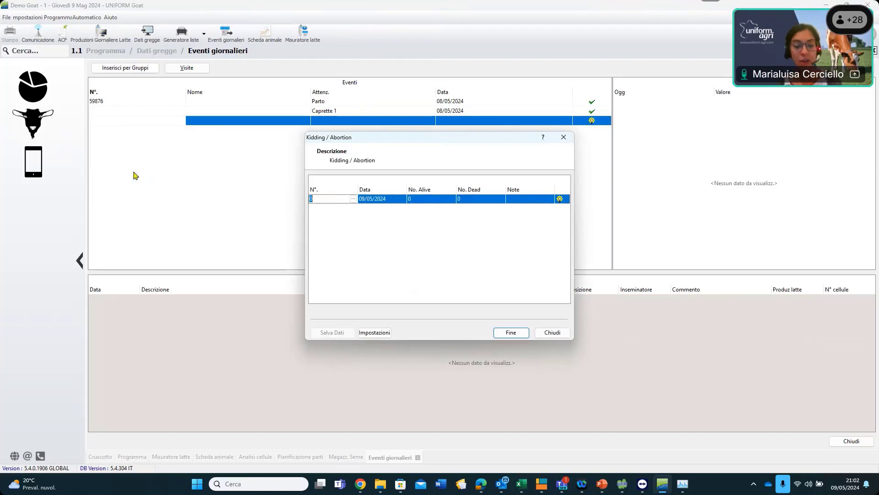
type("599")
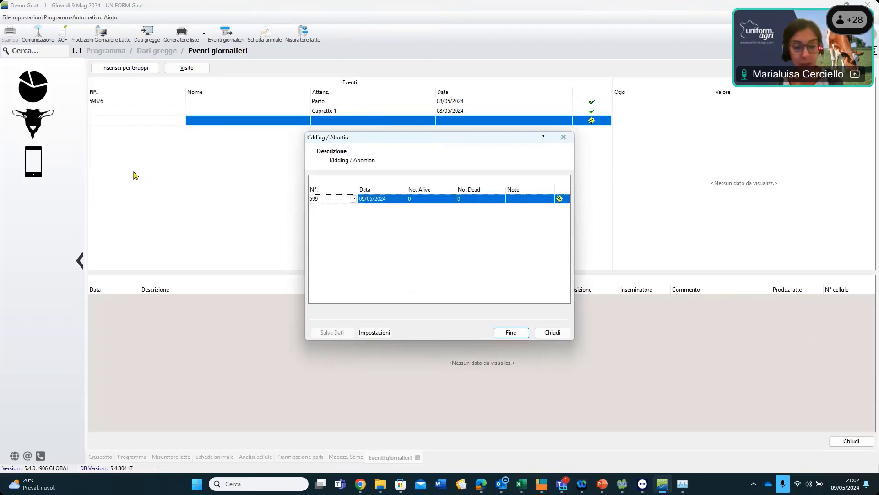
type("58")
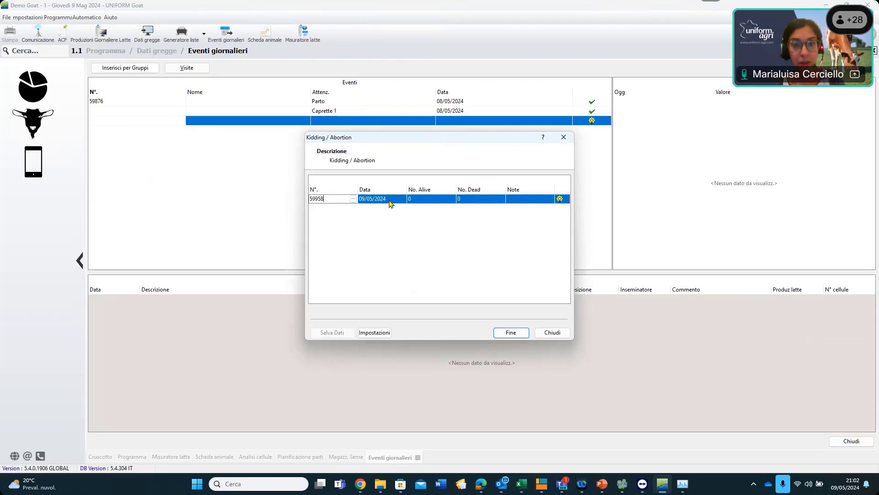
left_click(388, 200)
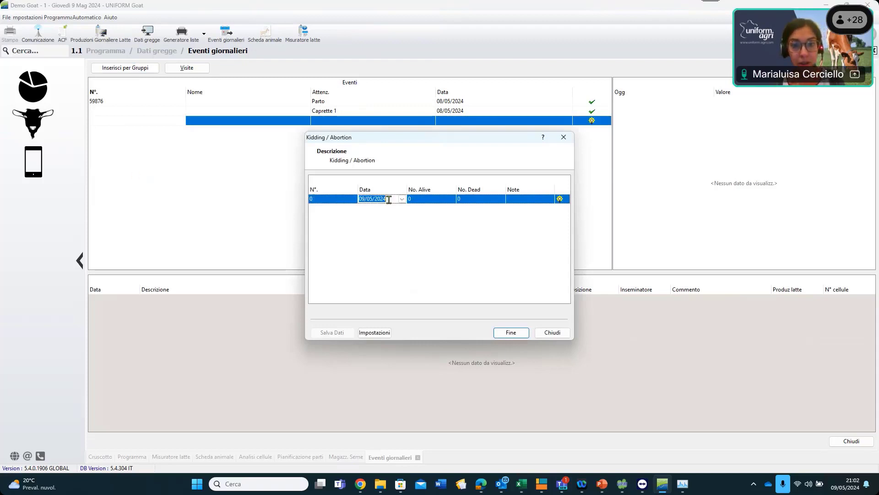
left_click(401, 200)
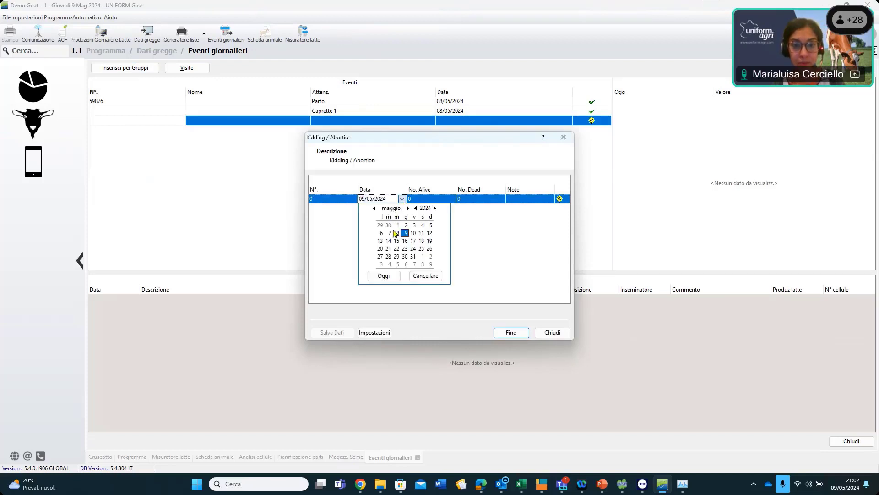
left_click(391, 232)
left_click(444, 200)
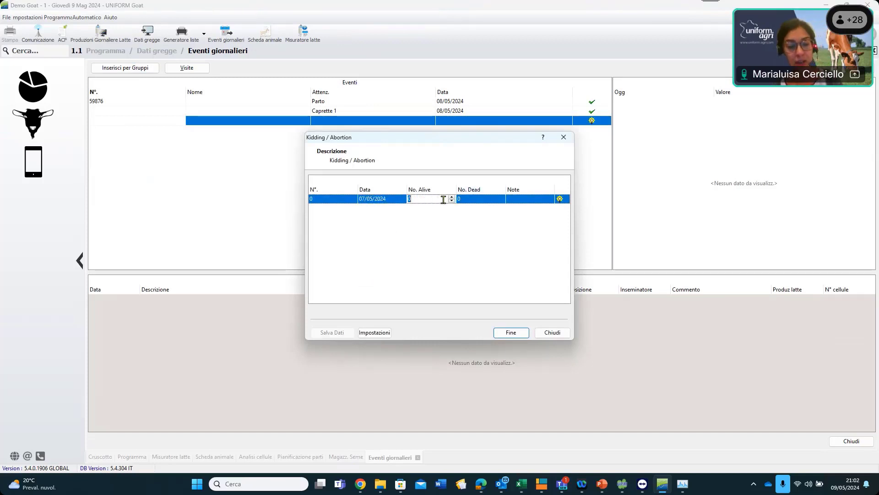
type("1")
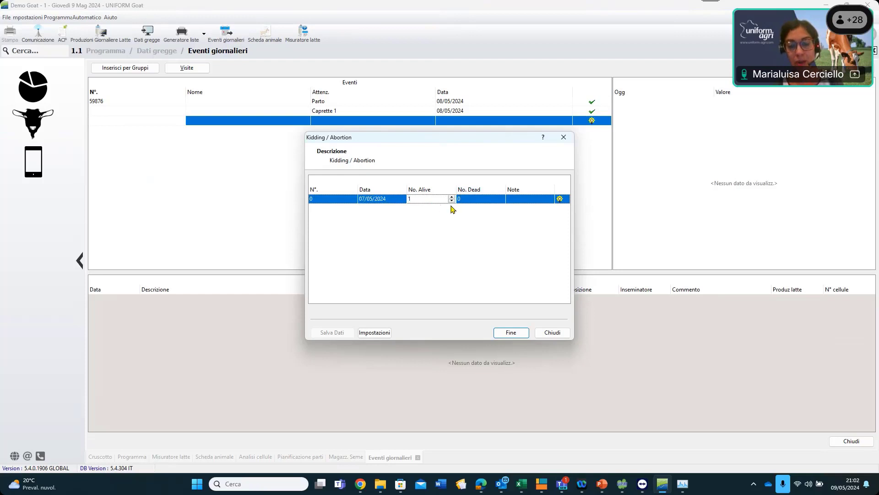
key("Tab")
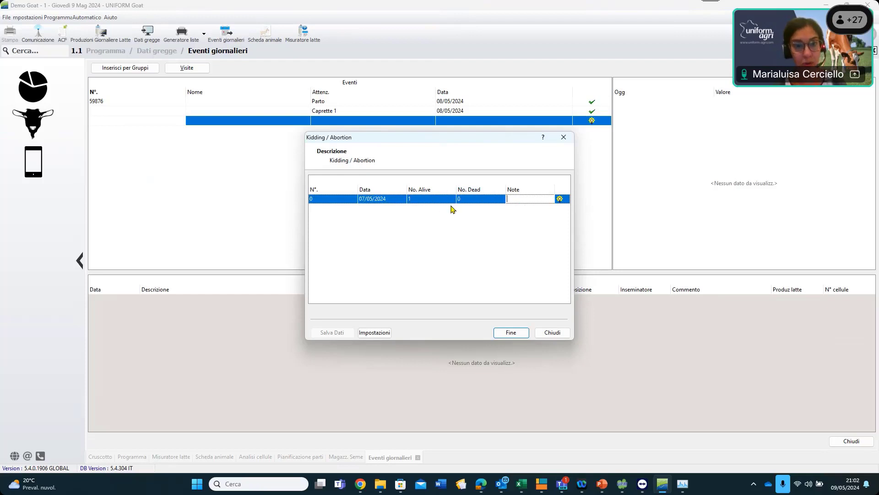
Assign the first kidding row to goat 59958, keeping the date 07/05/2024, and complete the row without a note
left_click(331, 196)
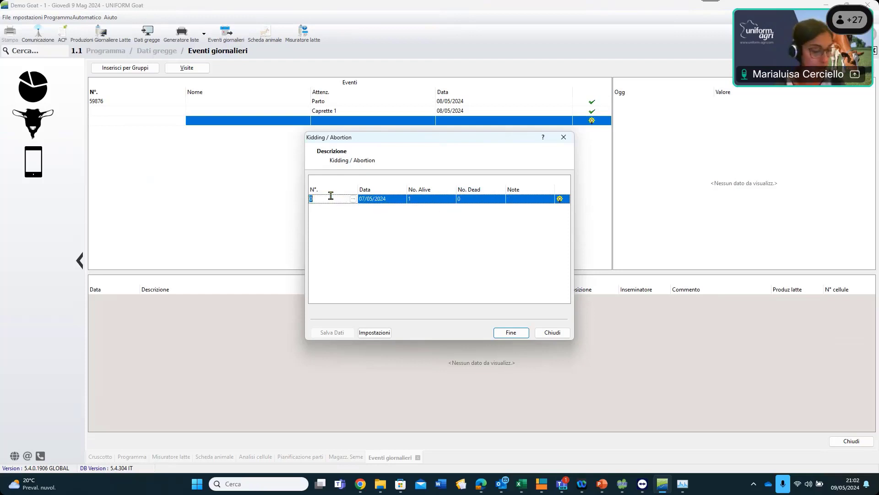
type("59")
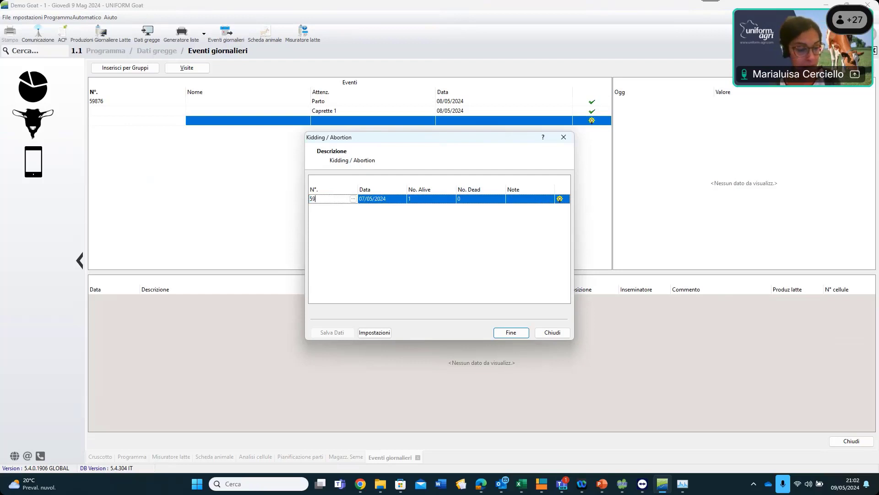
type("958")
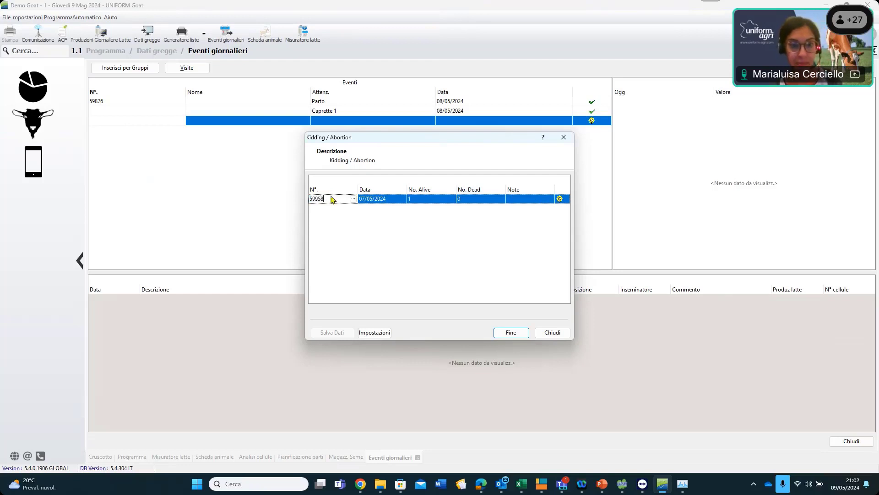
key("Tab")
left_click(402, 200)
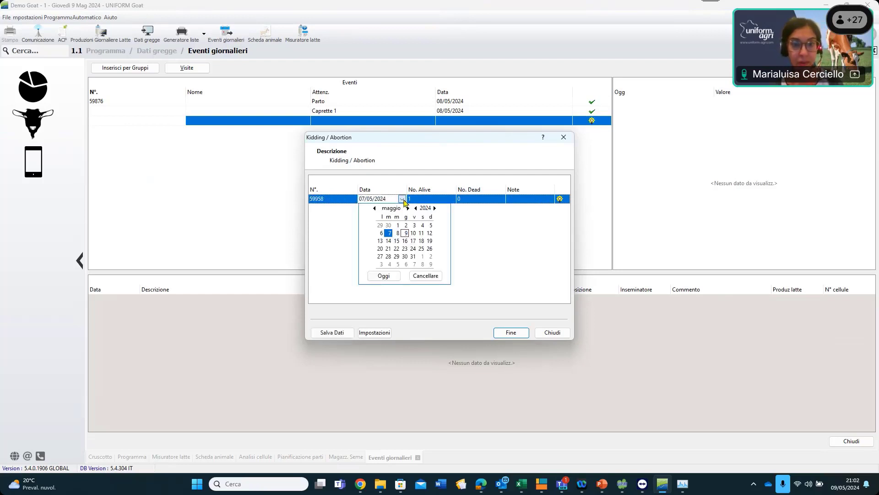
left_click(388, 233)
key("Tab")
key("Tab")
key("Tab")
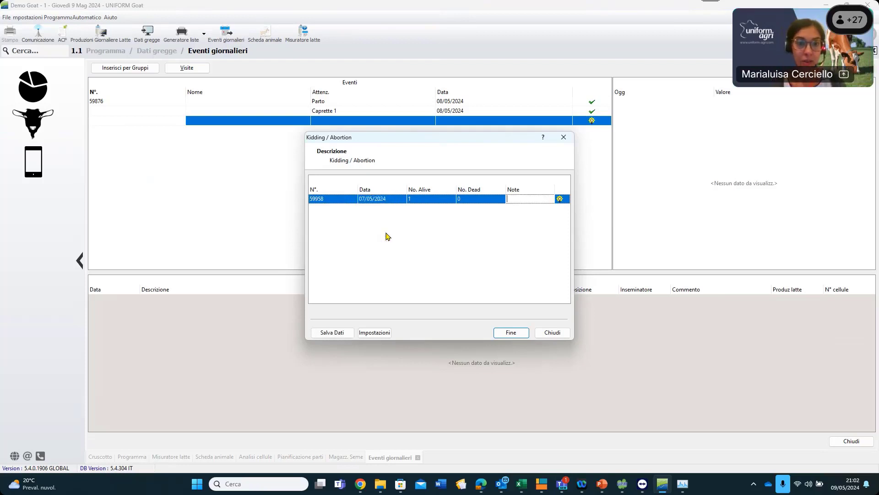
key("Tab")
Add a kidding row for goat 59967 dated 07/05/2024 with 3 kids alive and none dead
type("5")
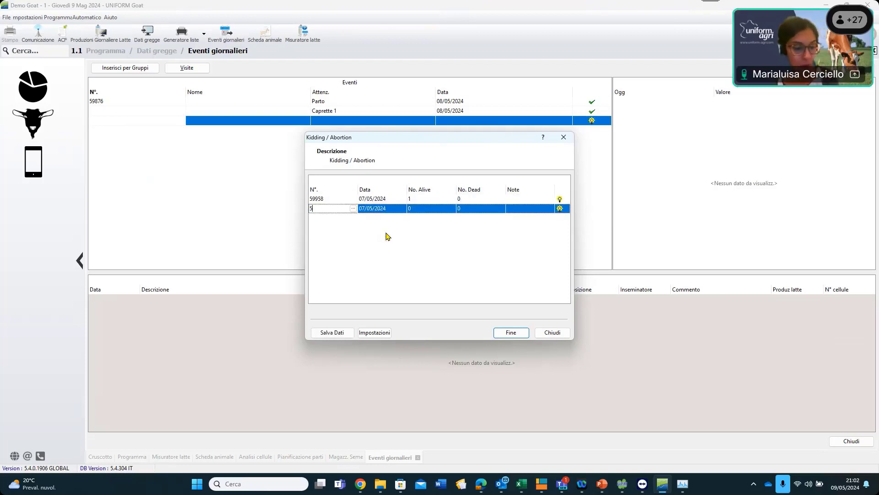
type("9967")
key("Tab")
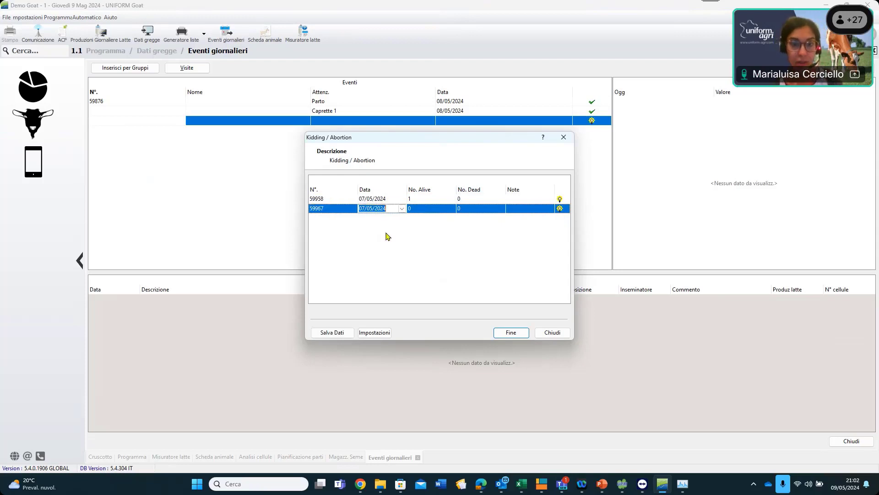
key("Tab")
type("3")
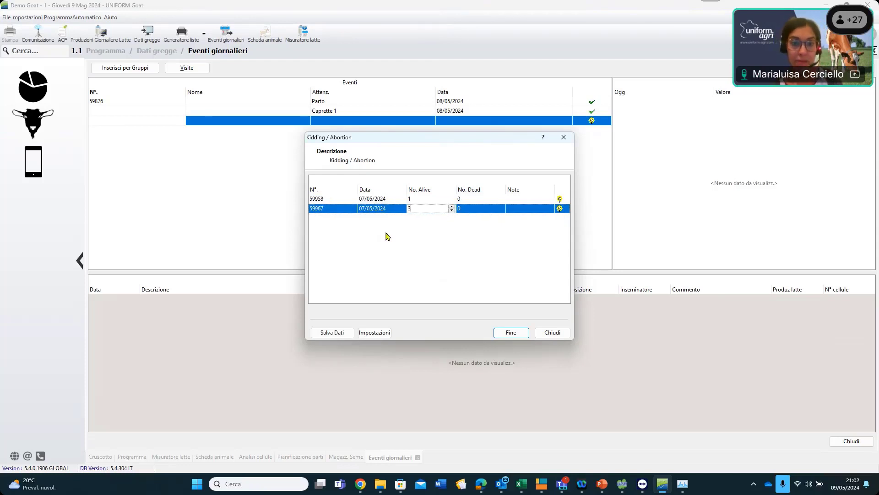
key("Tab")
key("Tab")
key("Tab")
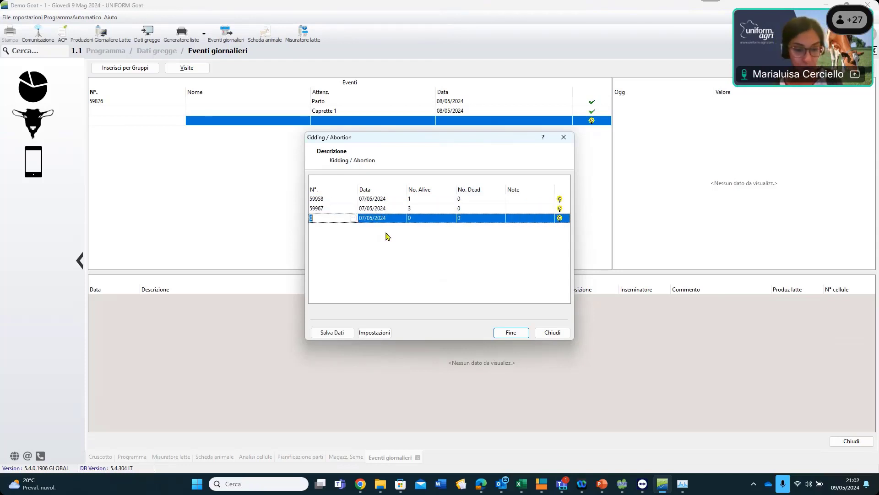
Add a kidding row for goat 59902 dated 07/05/2024 with 2 kids alive and none dead
type("599")
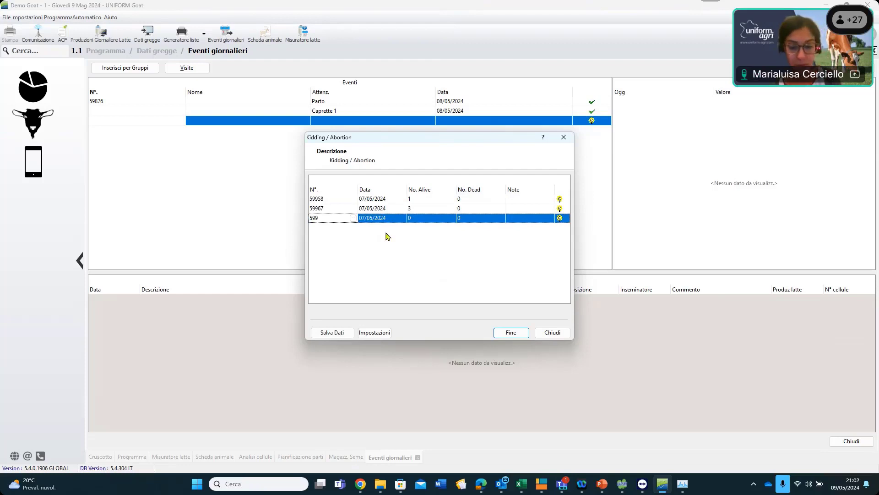
type("02")
key("Tab")
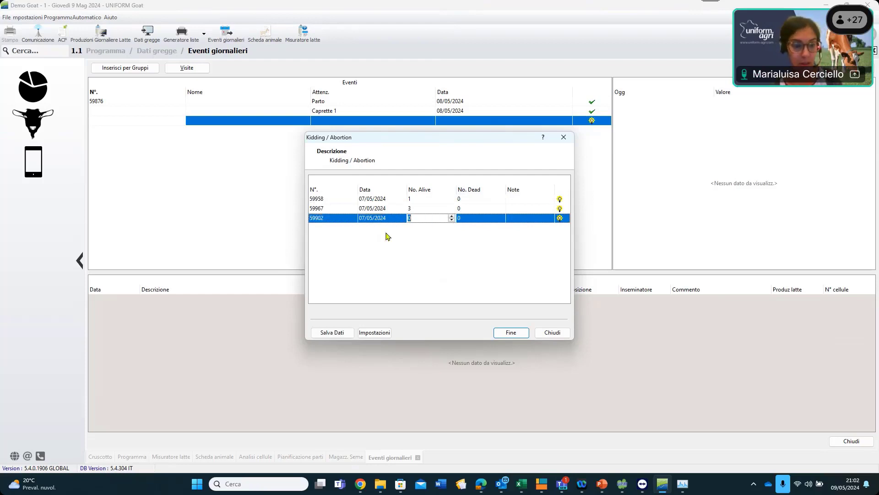
type("2")
key("Tab")
key("Tab")
key("Tab")
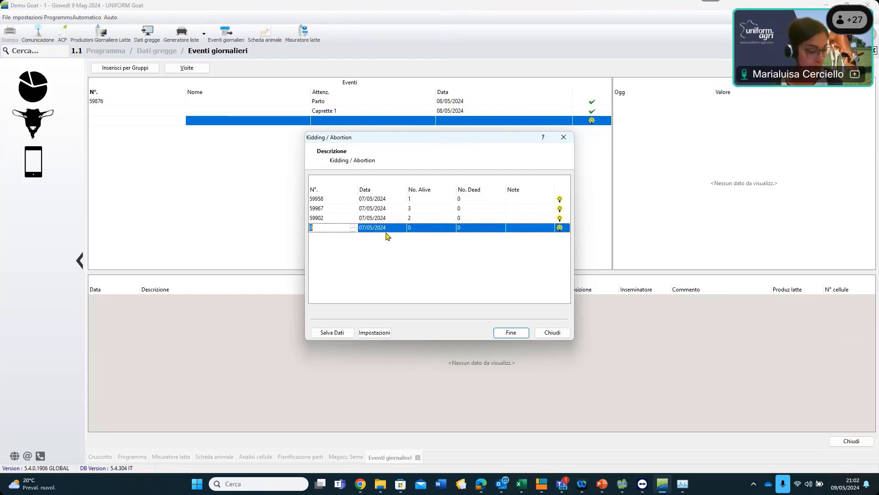
Add a kidding row for goat 59981 dated 07/05/2024 with 1 kid alive and 1 dead
type("599")
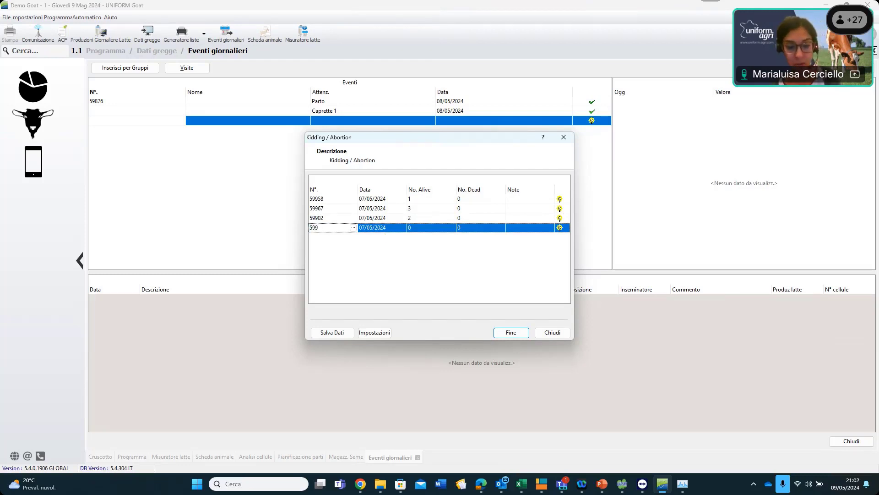
type("81")
key("Tab")
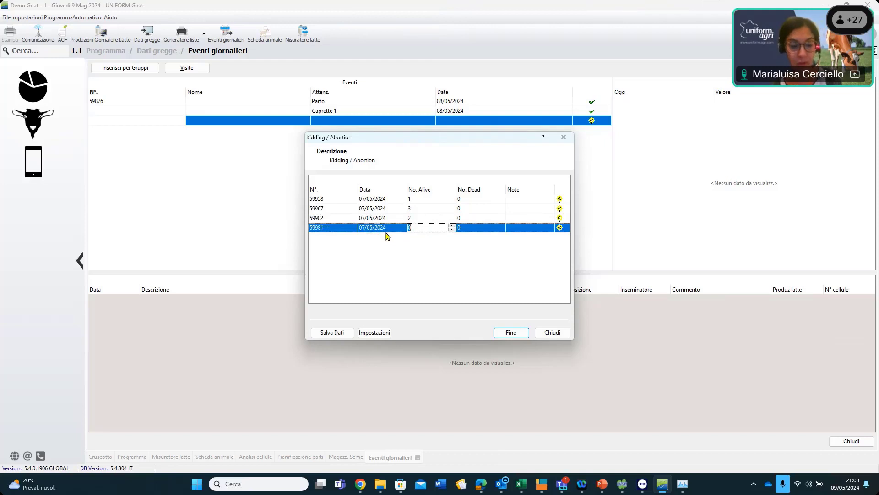
type("1")
key("Tab")
type("1")
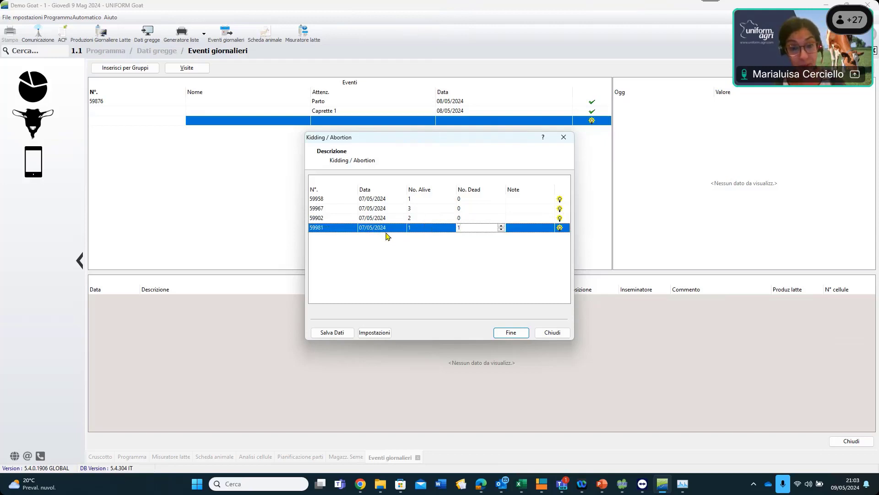
key("Tab")
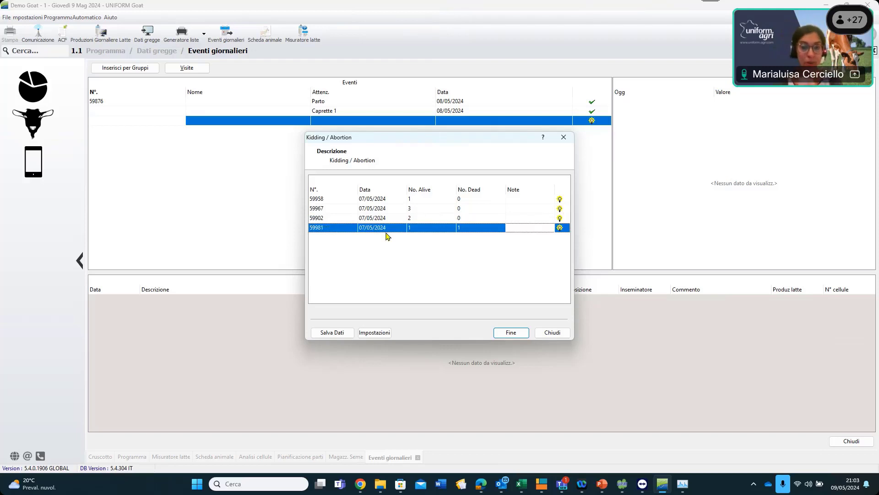
key("Tab")
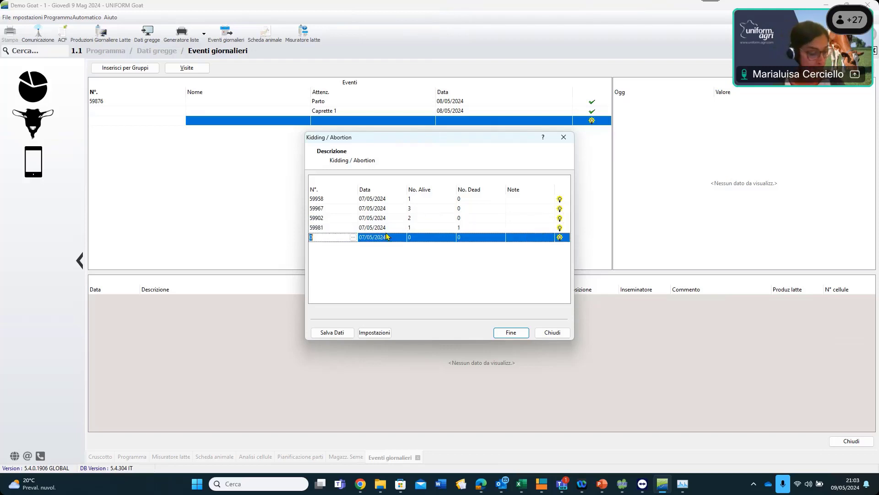
Add a kidding row for goat 60023 dated 07/05/2024 with 2 kids alive and none dead
type("600023")
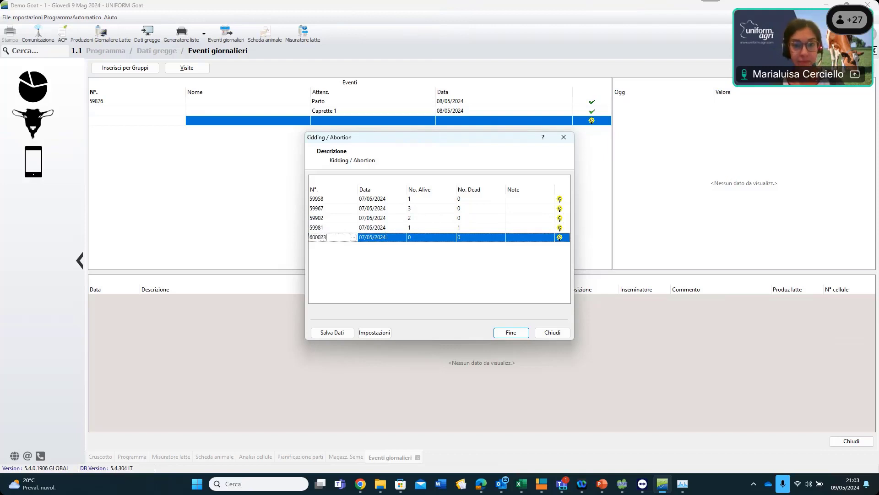
double_click(310, 237)
key("BackSpace")
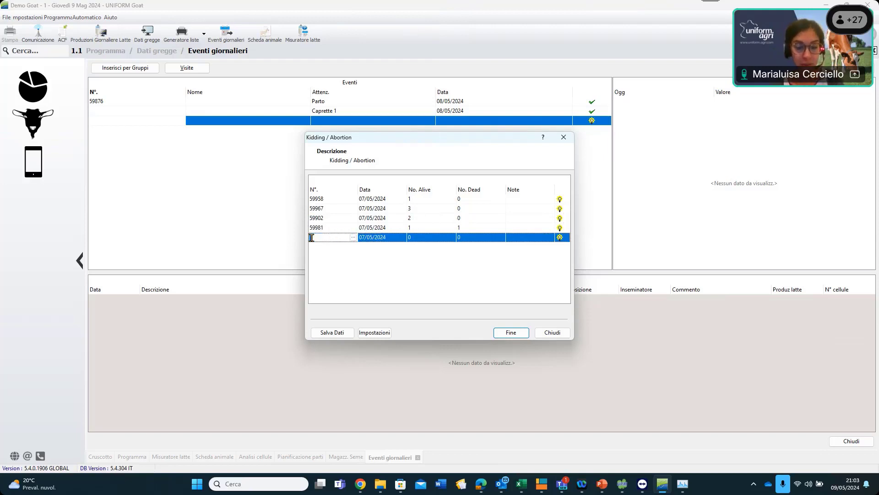
type("60023")
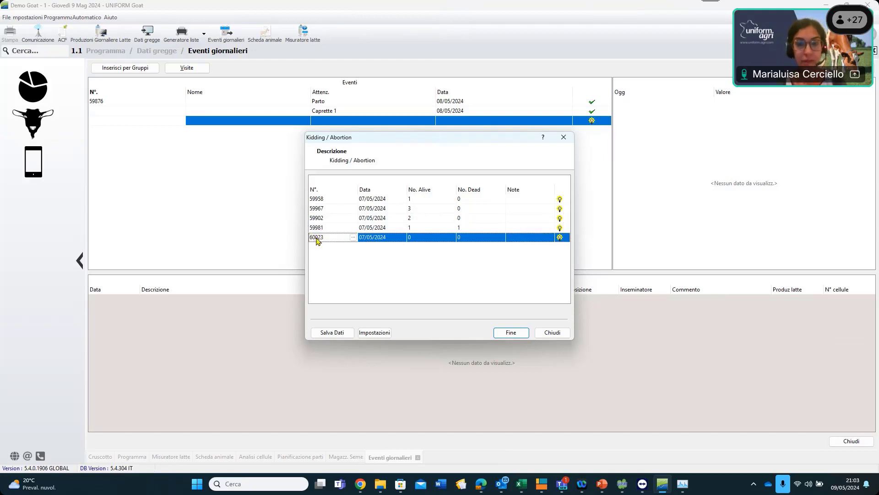
key("Tab")
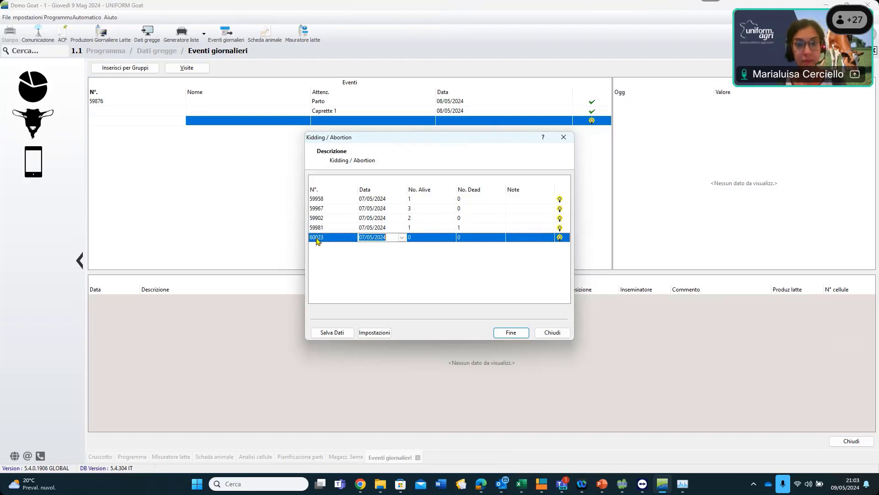
key("Tab")
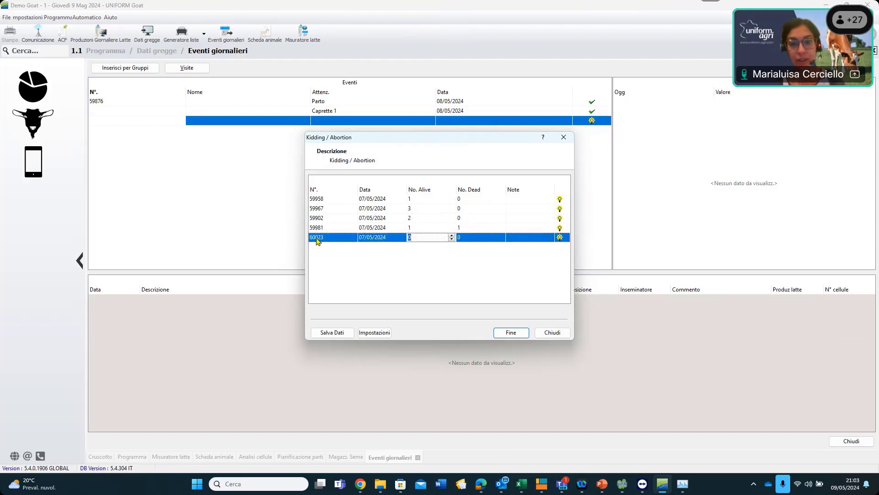
type("2")
key("Tab")
key("Tab")
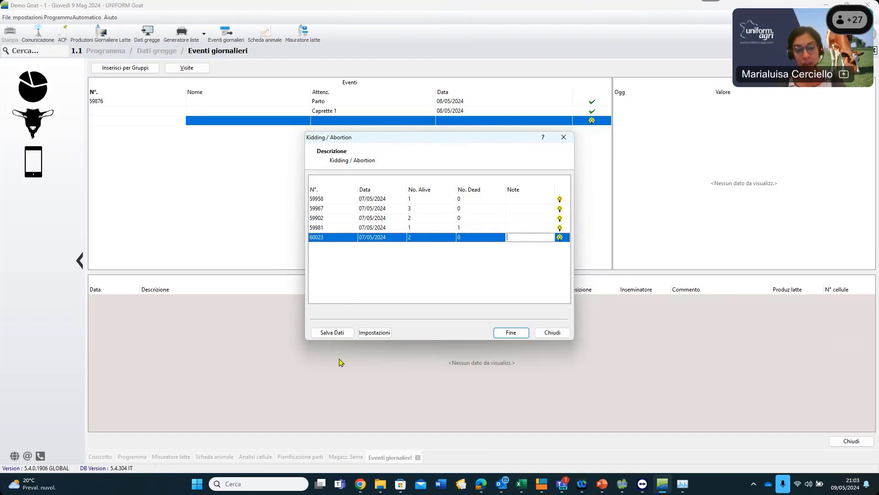
Save the kidding rows of the group and finish the Kidding / Abortion entry
left_click(321, 333)
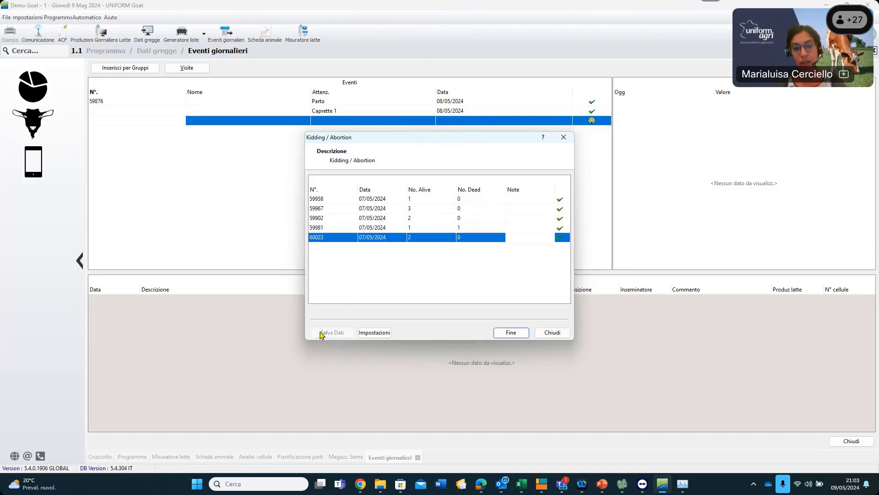
left_click(507, 335)
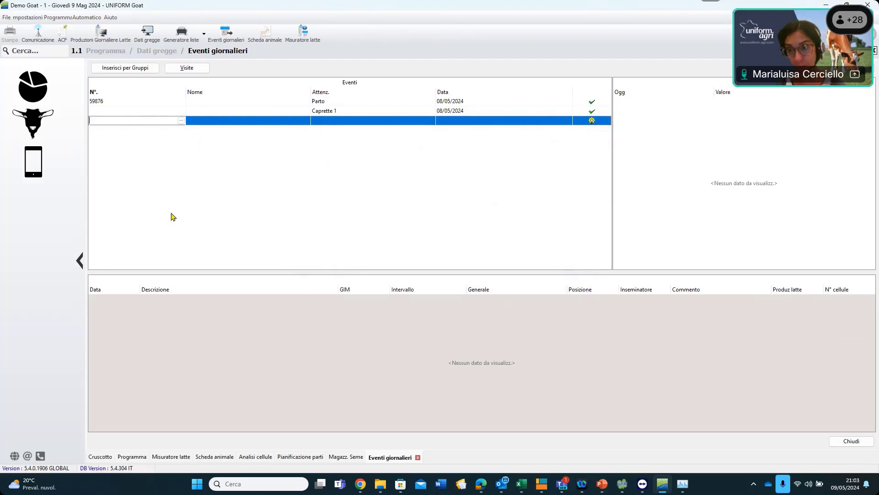
From the dashboard's Vuota list, open goat 49342's animal record and view its pedigree as a genealogy tree
left_click(41, 105)
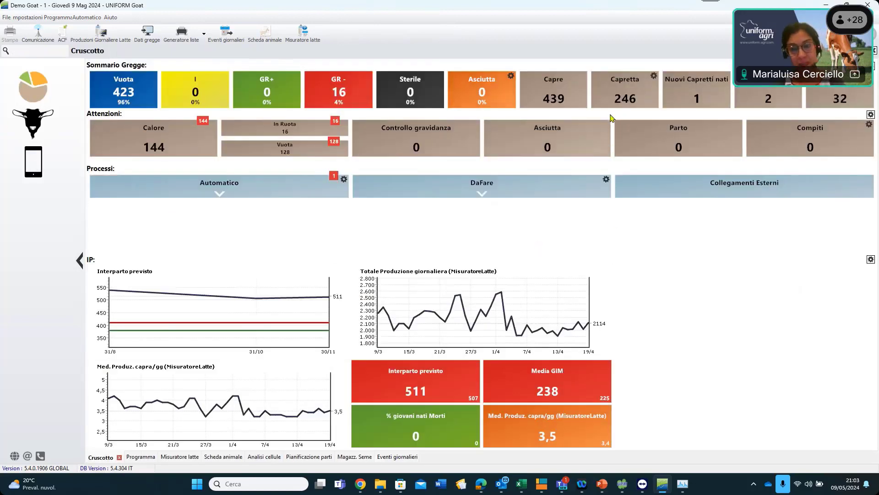
mouse_move(601, 108)
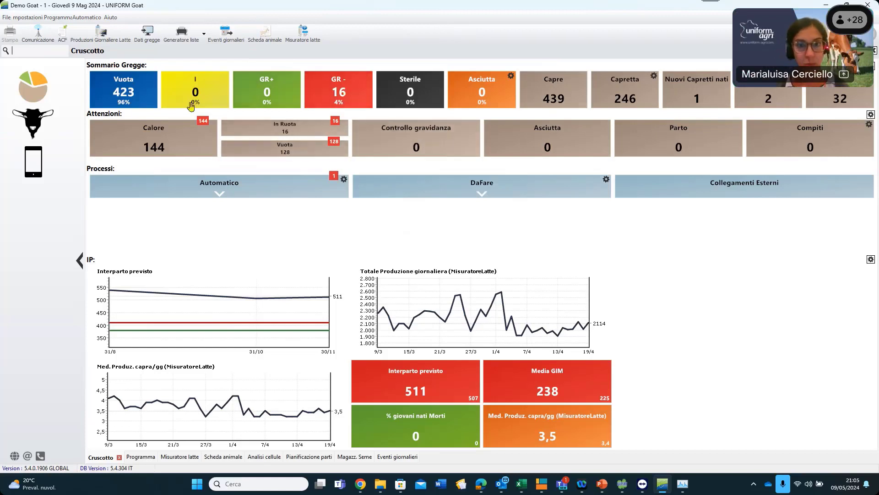
left_click(116, 106)
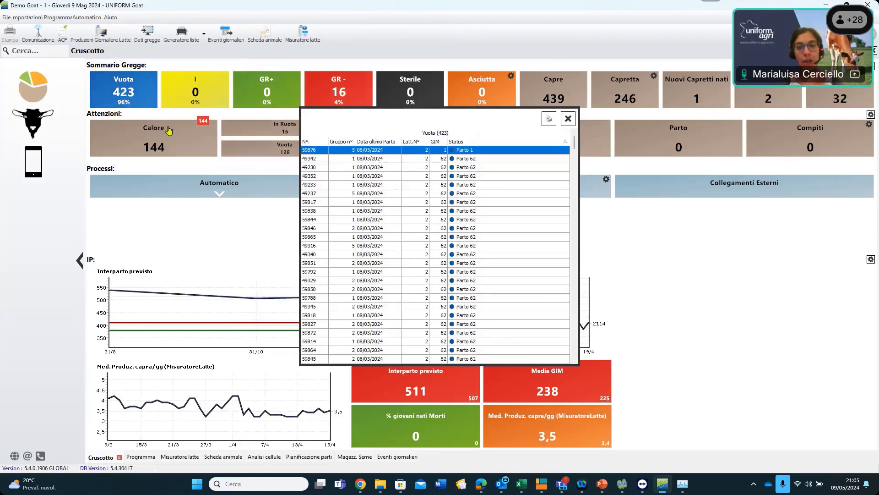
left_click(336, 161)
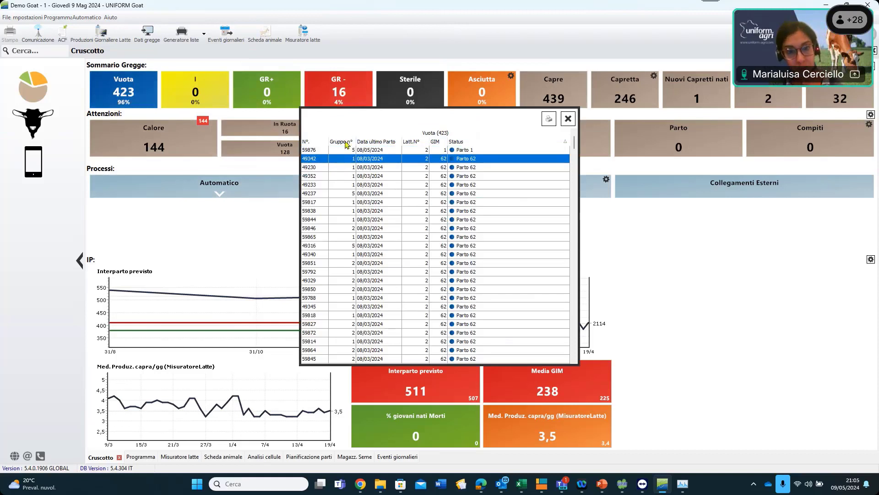
double_click(335, 163)
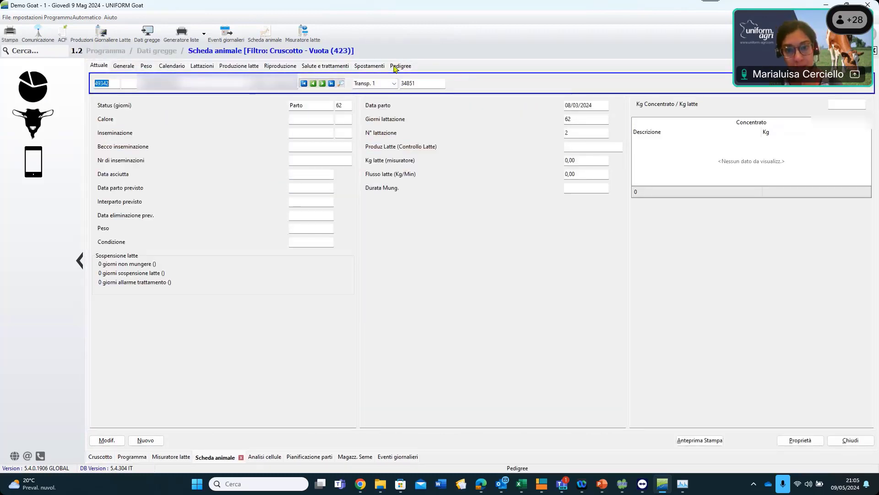
left_click(394, 68)
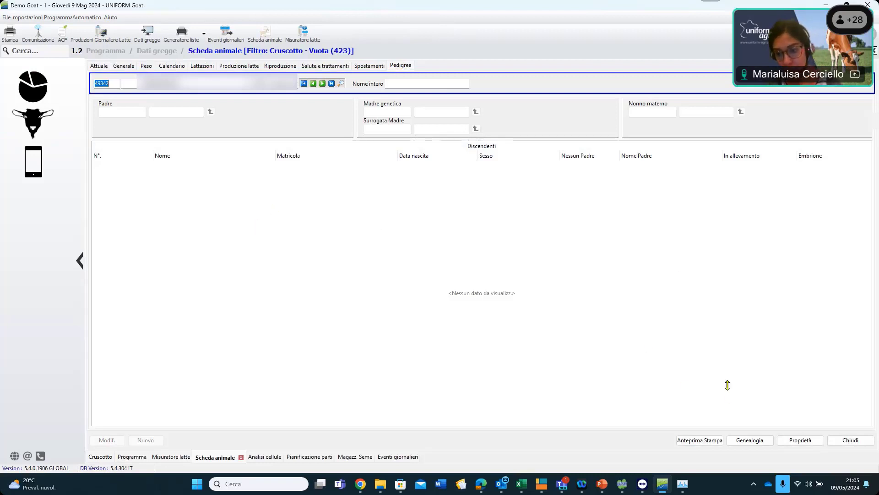
left_click(734, 441)
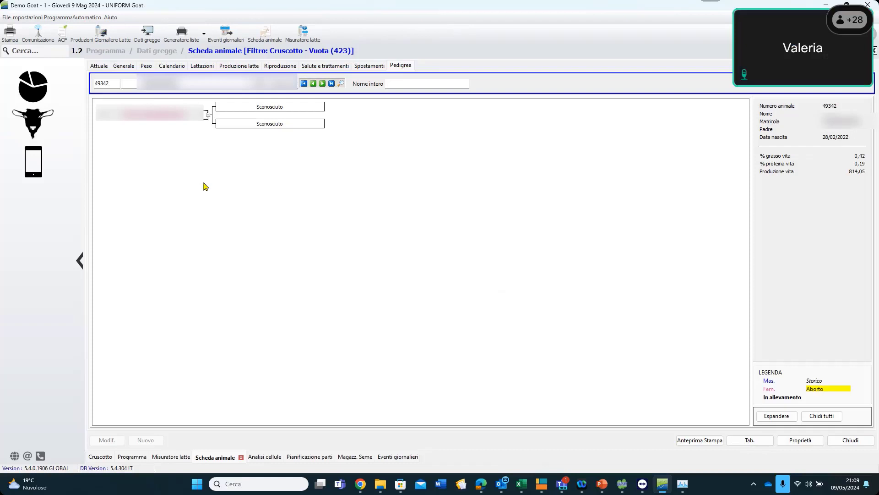
Open the mating planner (Pianificatore Accoppiamenti) under Becchi inseminazione and select the row of goat 2
left_click(38, 134)
left_click(235, 181)
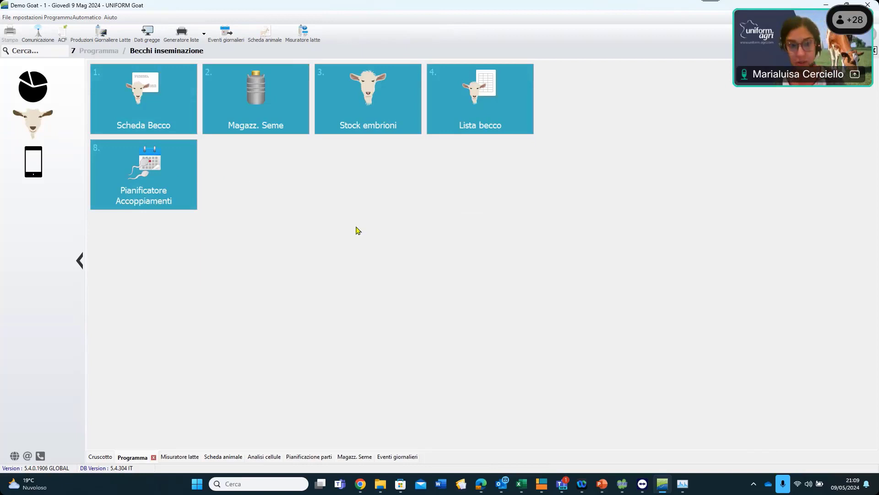
left_click(158, 190)
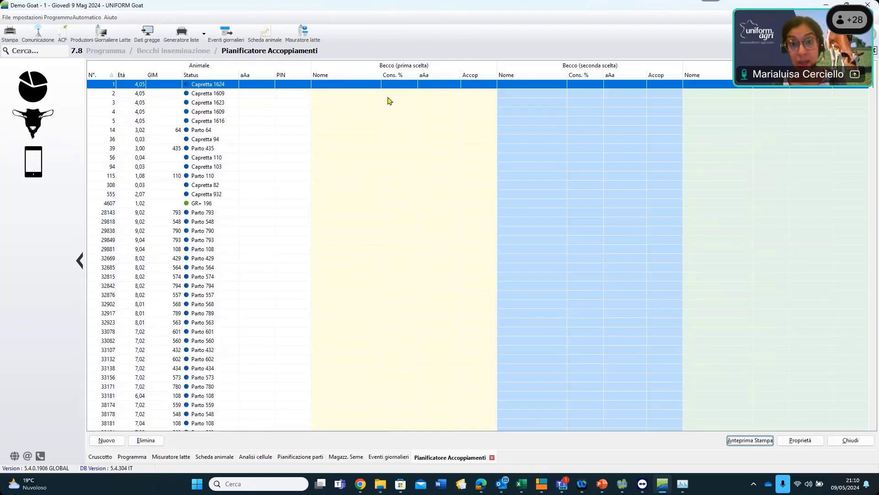
left_click(327, 88)
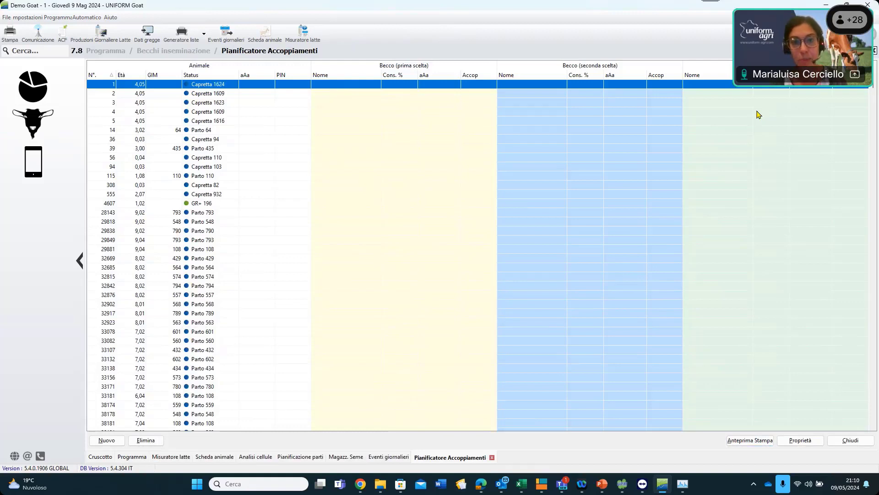
left_click(326, 97)
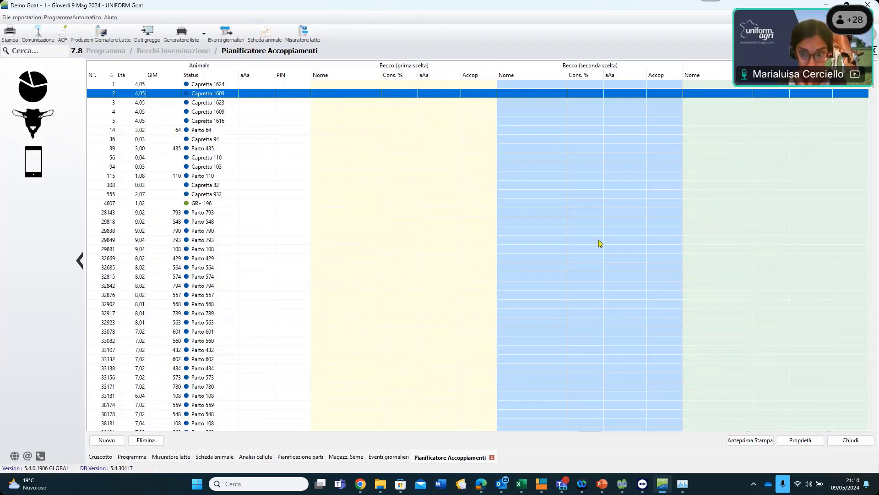
Examine the mating planner's general and advanced properties, including the available sort fields, and accept them with sorting by N°
left_click(792, 442)
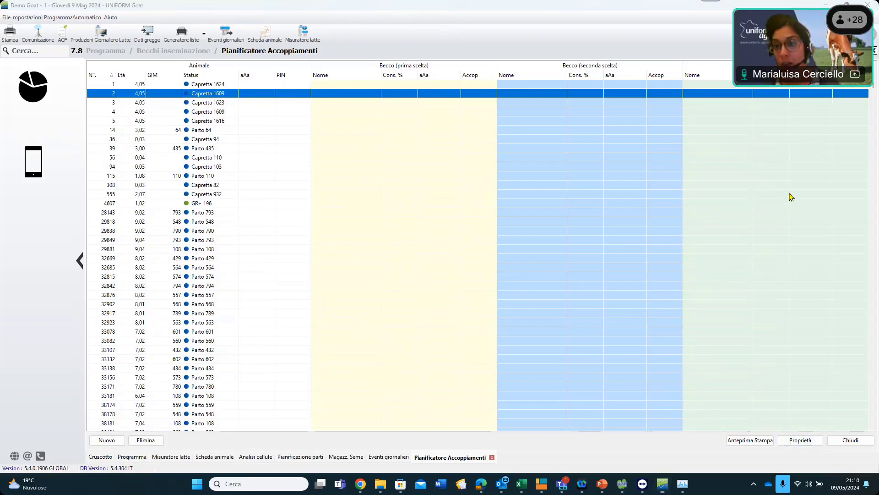
left_click(800, 440)
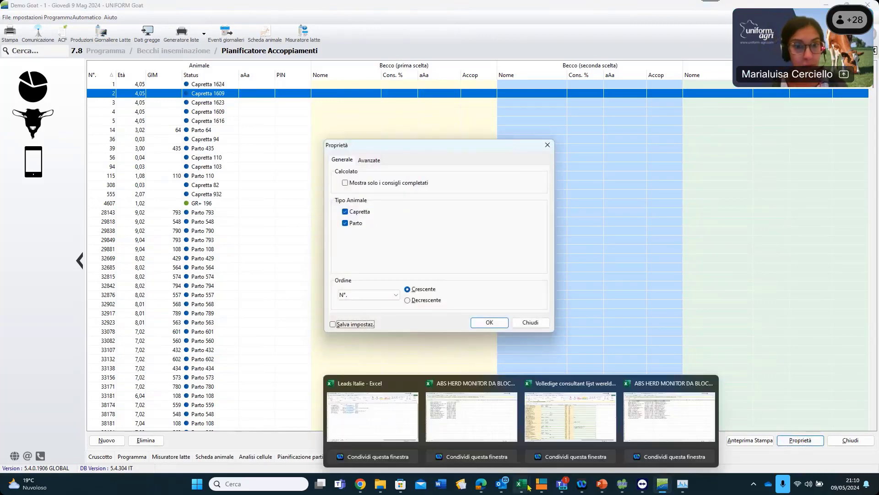
left_click(363, 161)
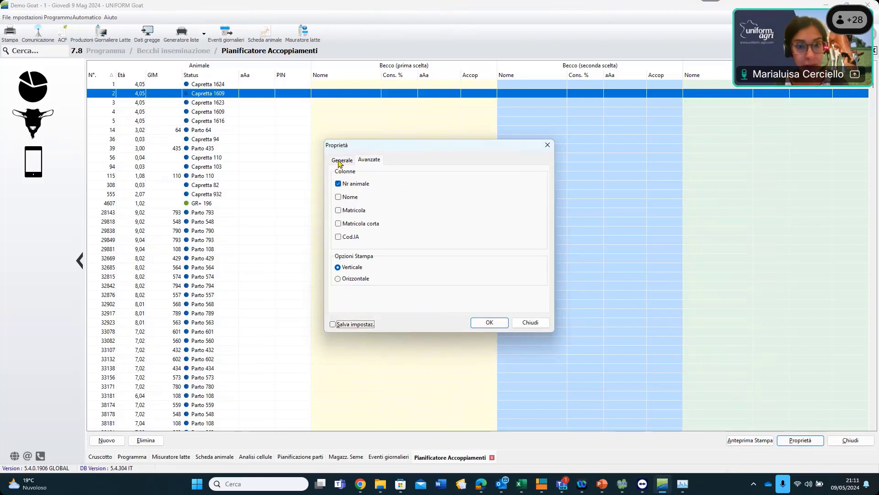
left_click(339, 163)
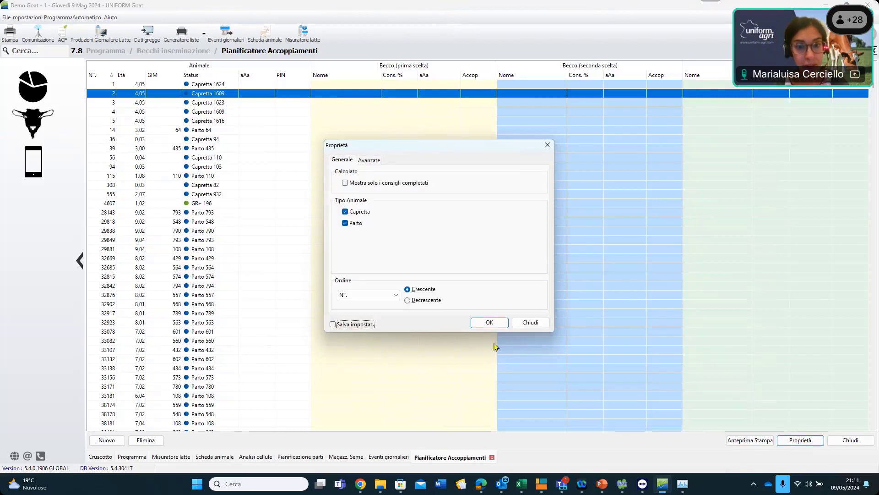
left_click(379, 296)
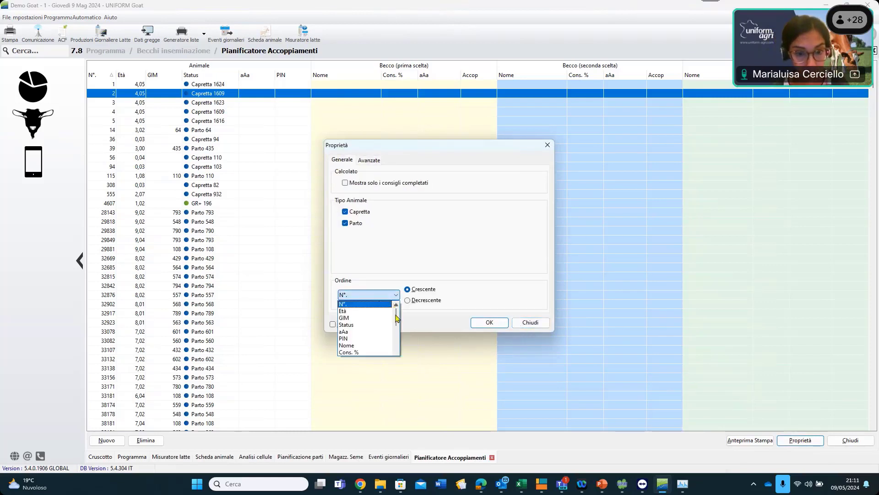
mouse_move(396, 318)
left_mouse_down()
mouse_move(396, 351)
mouse_move(394, 322)
left_mouse_up()
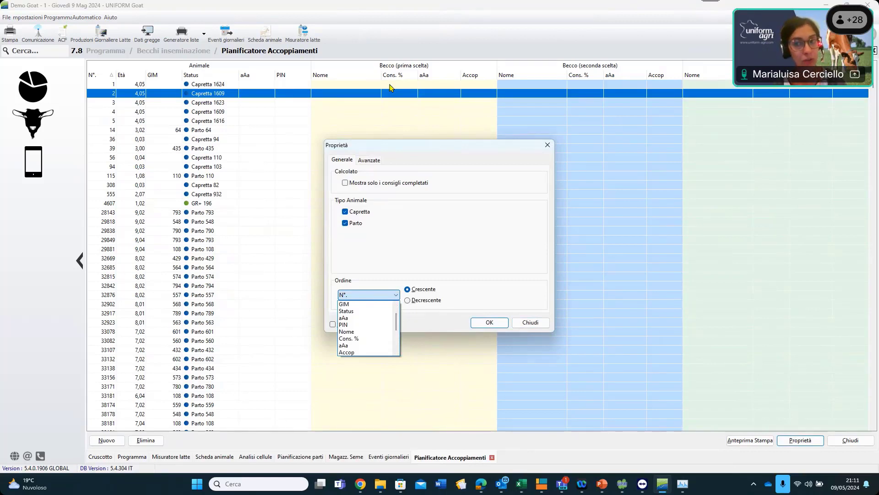
left_click(396, 295)
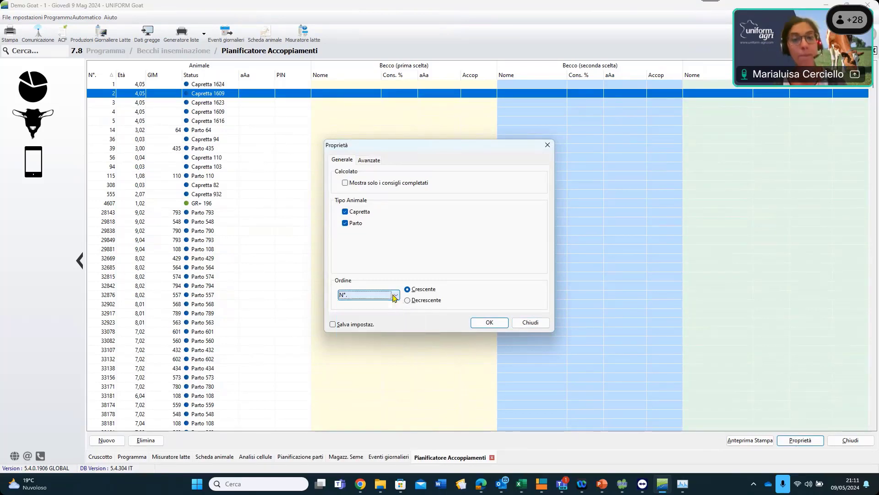
left_click(490, 323)
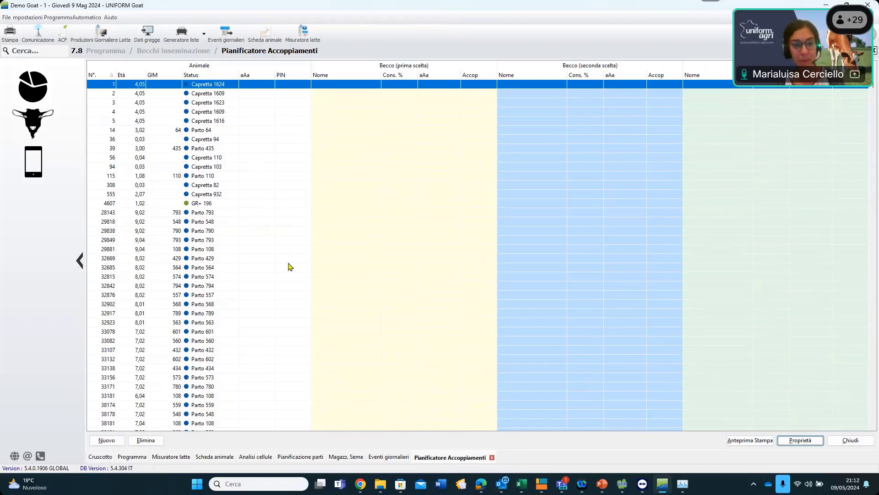
Leave the mating planner, open the animal record (Scheda animale) and browse forward through the animals to goat 29818
left_click(101, 457)
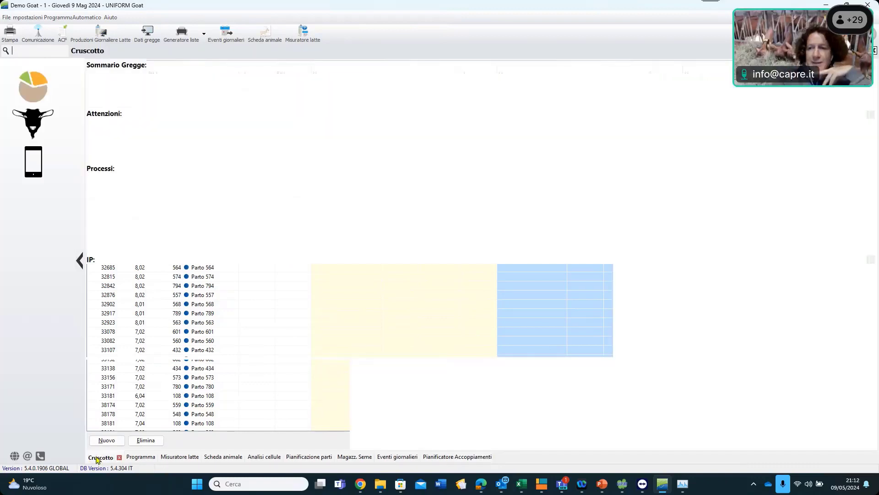
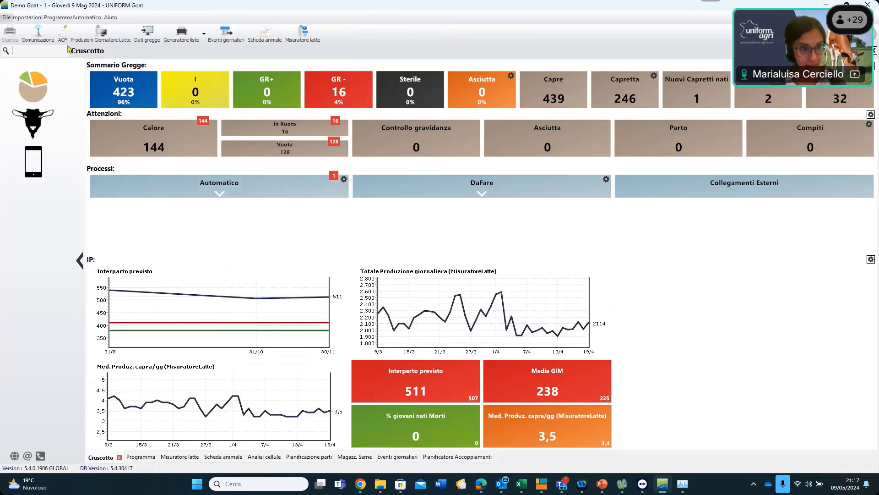
left_click(34, 123)
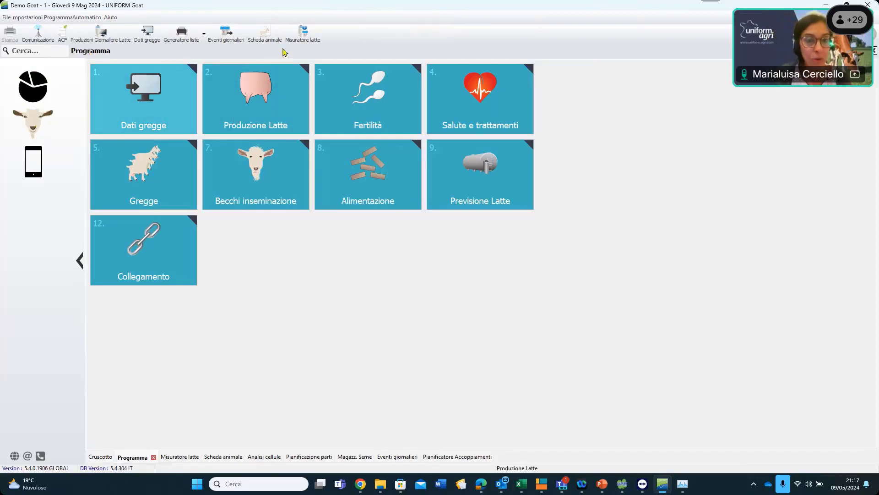
left_click(266, 37)
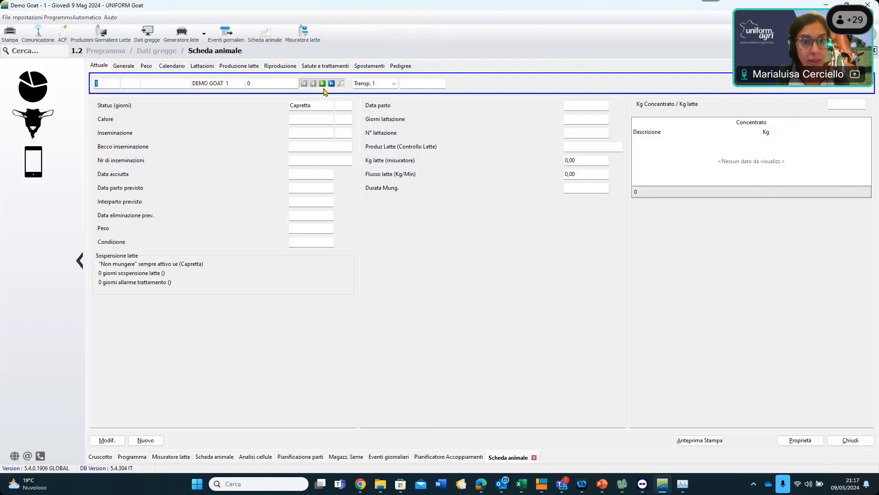
left_click(323, 85)
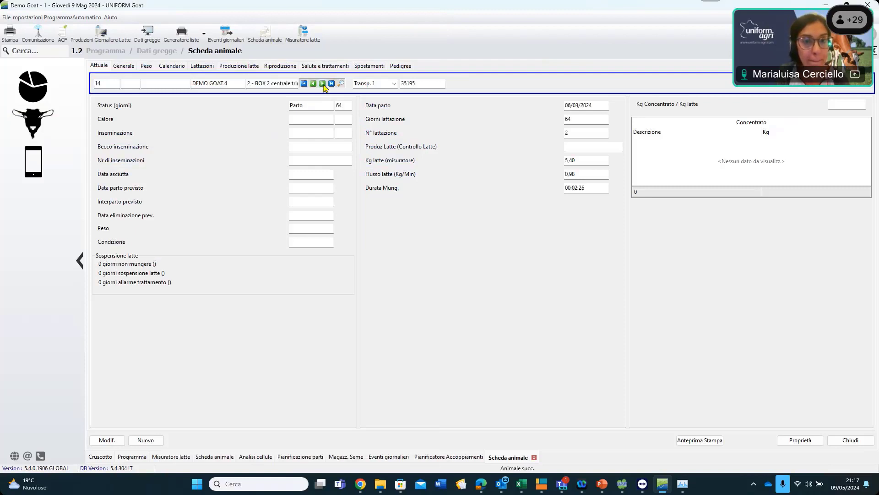
left_click(323, 83)
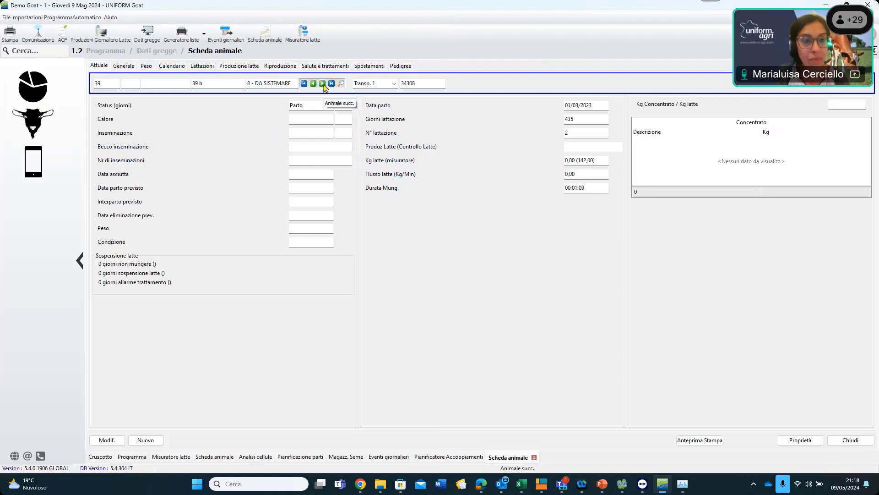
left_click(323, 85)
left_click(323, 85)
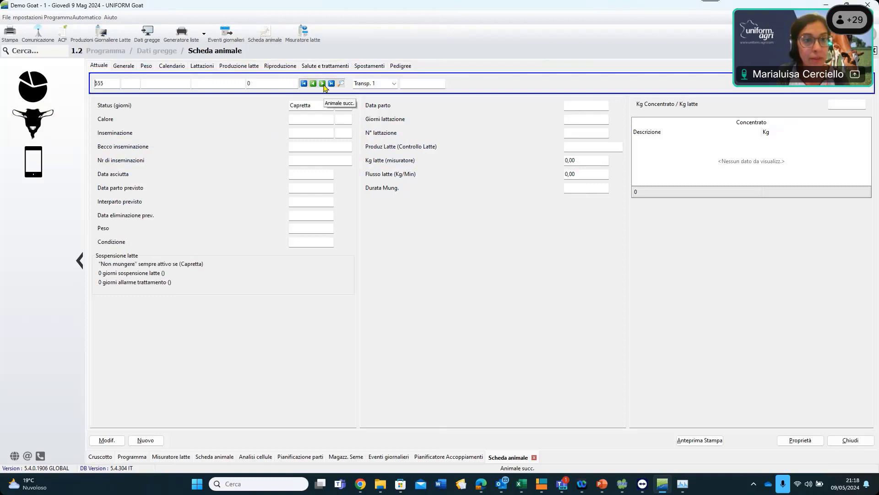
left_click(322, 84)
left_click(323, 84)
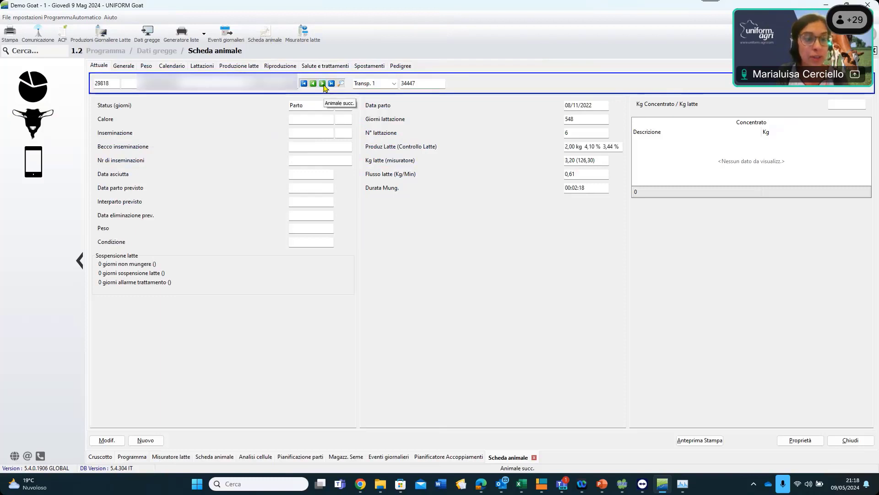
View goat 29818's reproduction history for all lactations (Tutte le lattazioni)
left_click(283, 66)
left_click(403, 83)
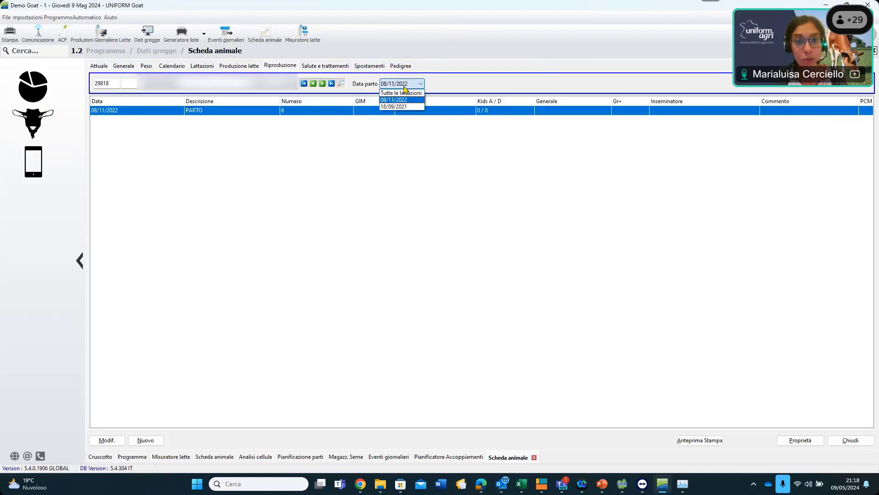
left_click(402, 93)
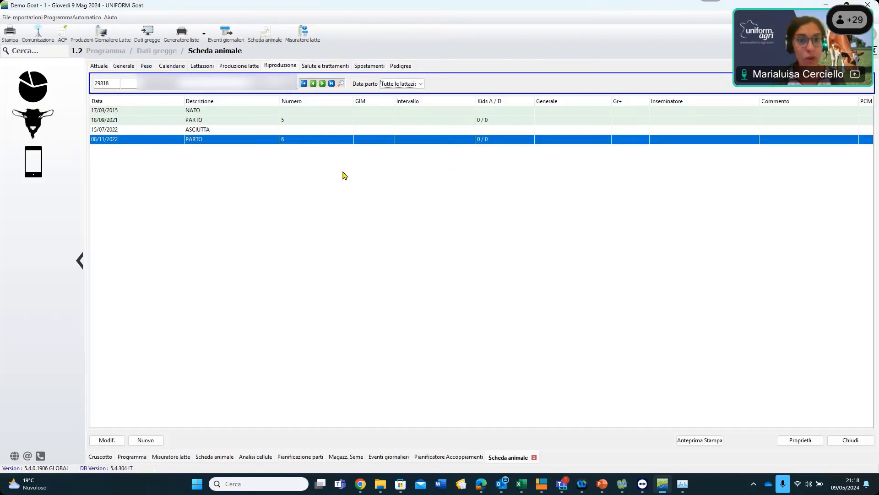
Review goat 29818's health and treatments, movements, lactations and weight records
left_click(330, 70)
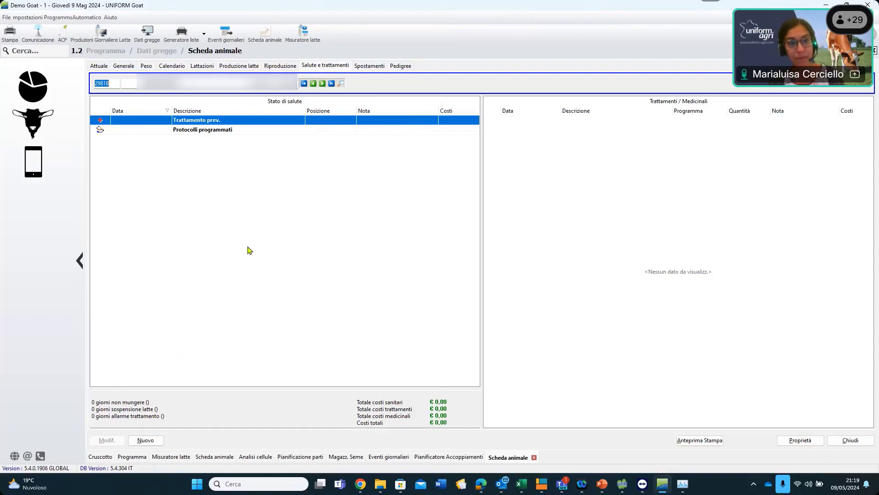
left_click(369, 65)
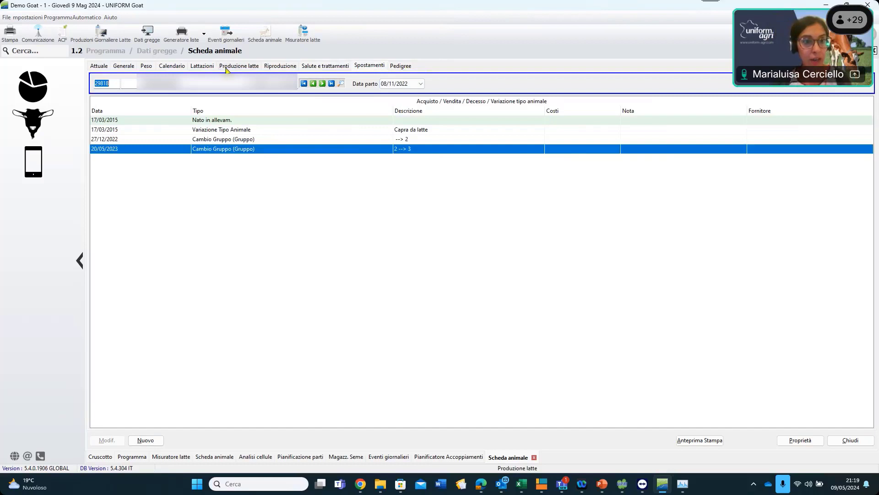
left_click(202, 67)
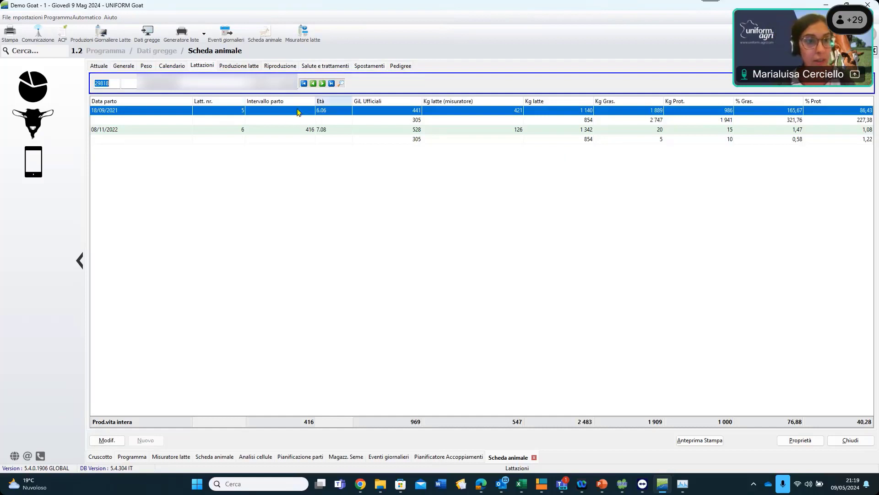
left_click(145, 67)
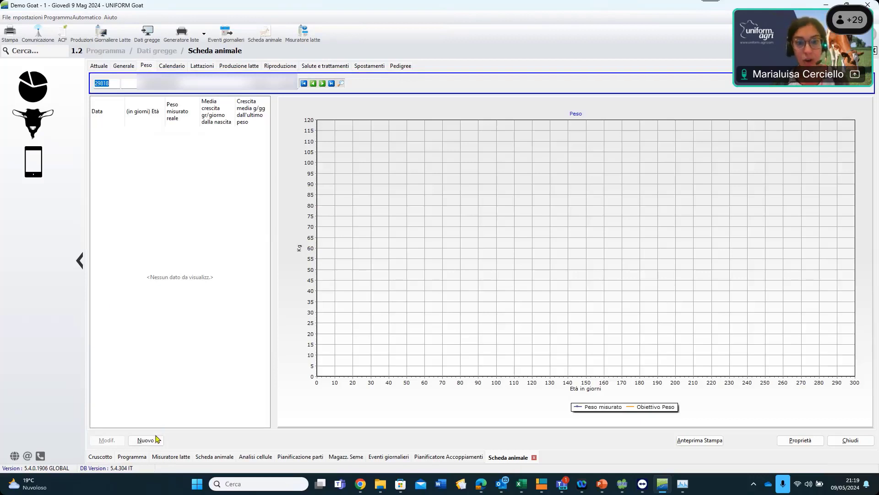
Try to save a new body weight record for goat 29818 without entering a weight, and close it
left_click(156, 439)
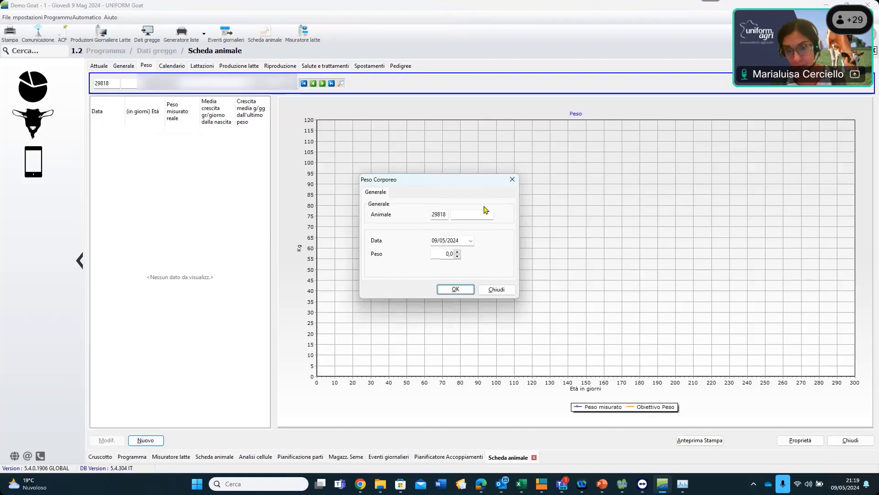
left_click(467, 292)
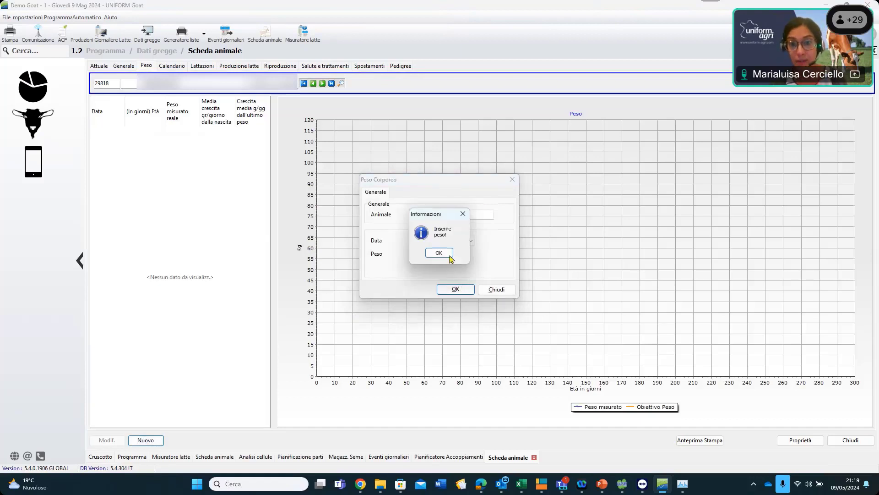
left_click(446, 253)
left_click(498, 290)
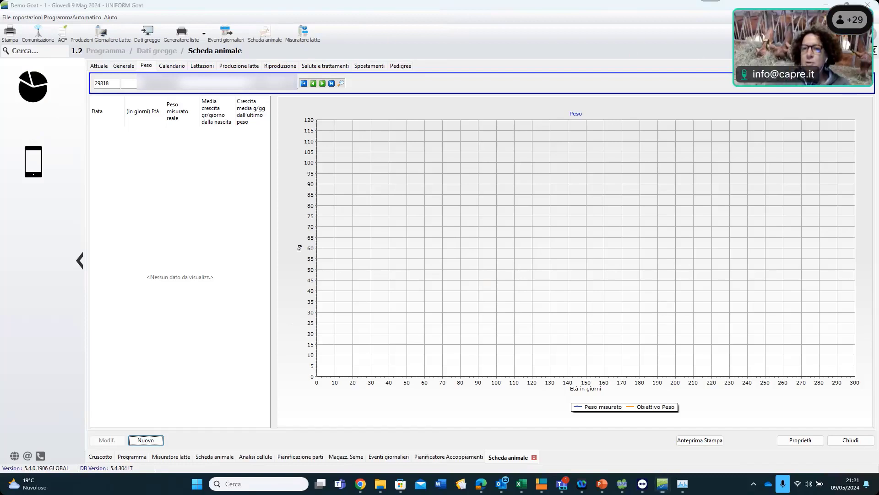
Open the cell count analysis (Analisi cellule) and examine its charts, including the two-year somatic cell chart
left_click(28, 100)
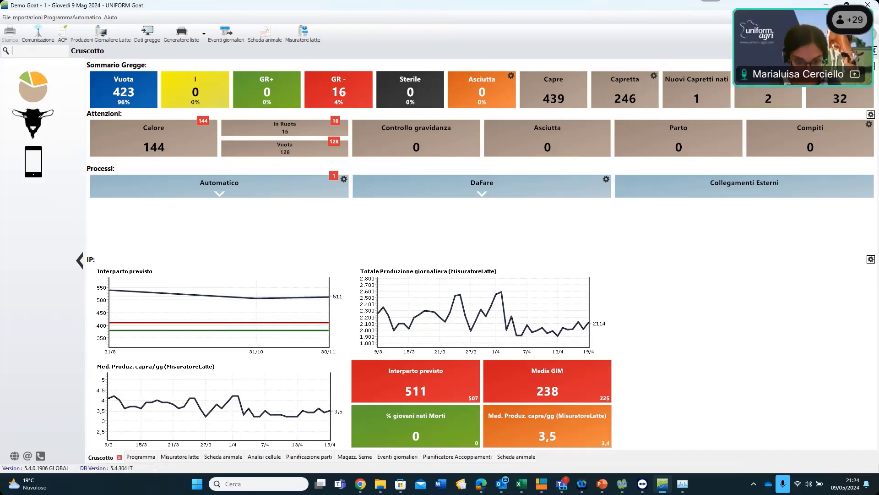
left_click(260, 457)
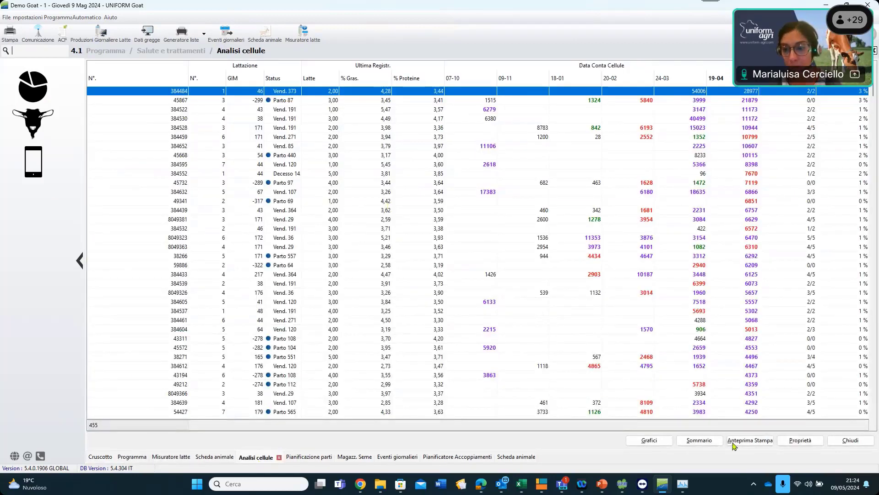
left_click(641, 441)
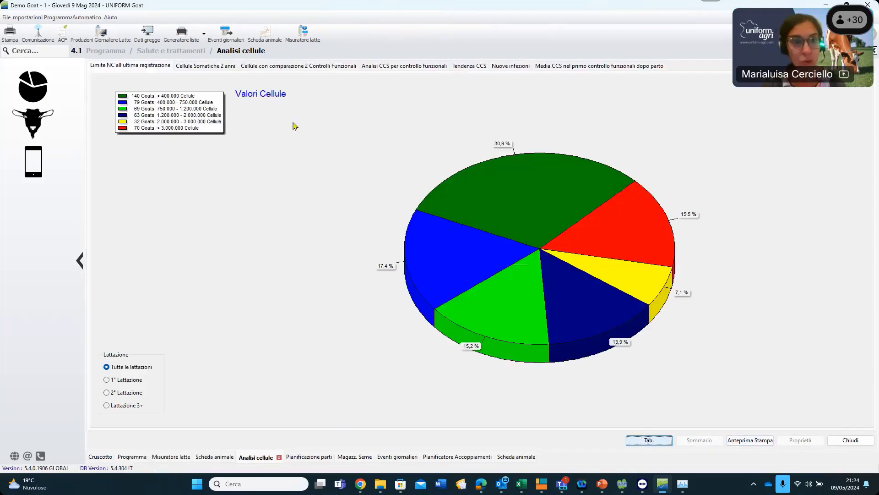
left_click(200, 68)
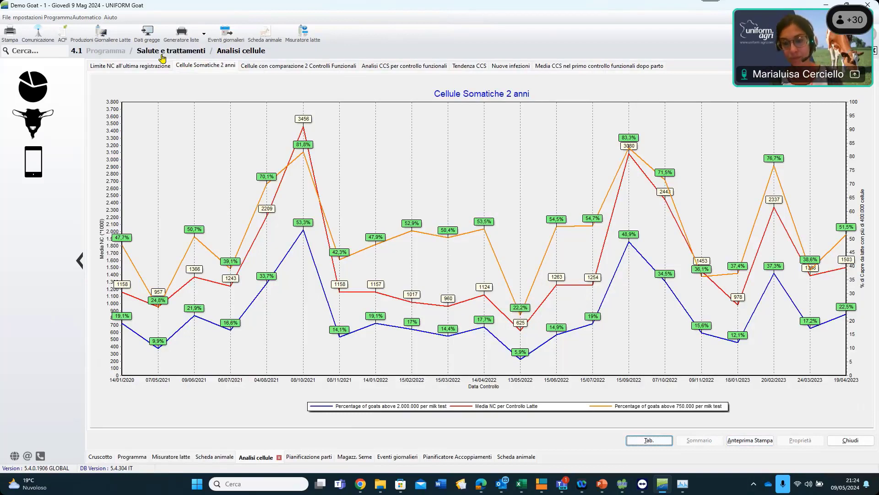
left_click(37, 94)
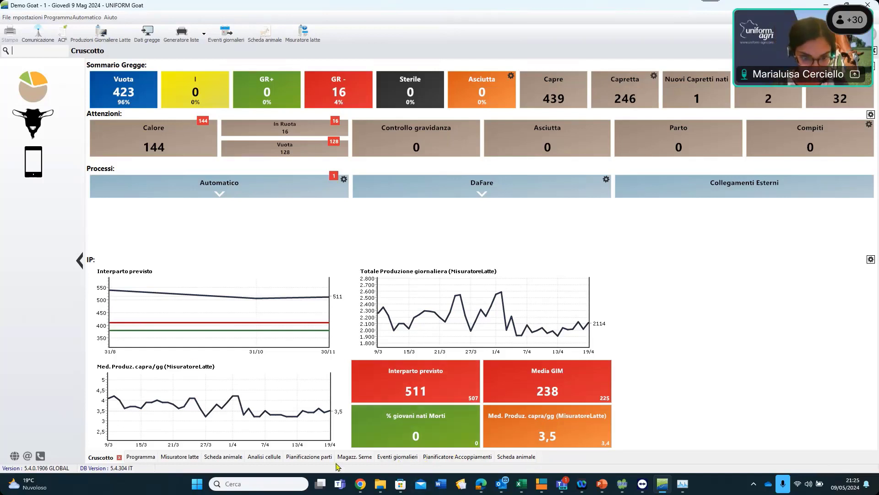
left_click(266, 456)
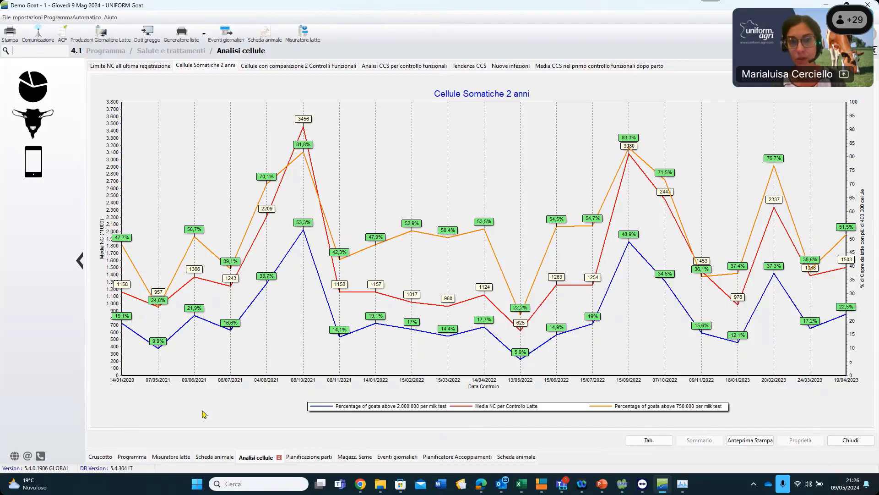
Start a new list in the list generator (Generatore liste) and add the fields Numero animale and Matricola
left_click(39, 95)
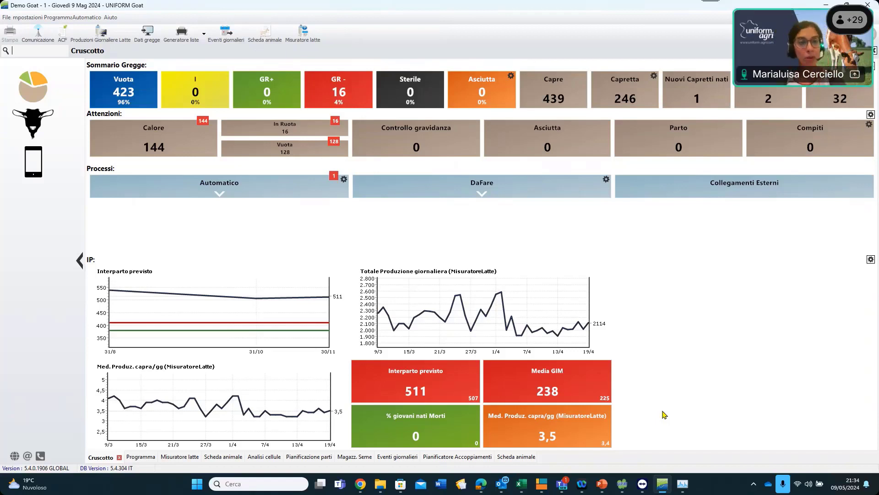
left_click(182, 36)
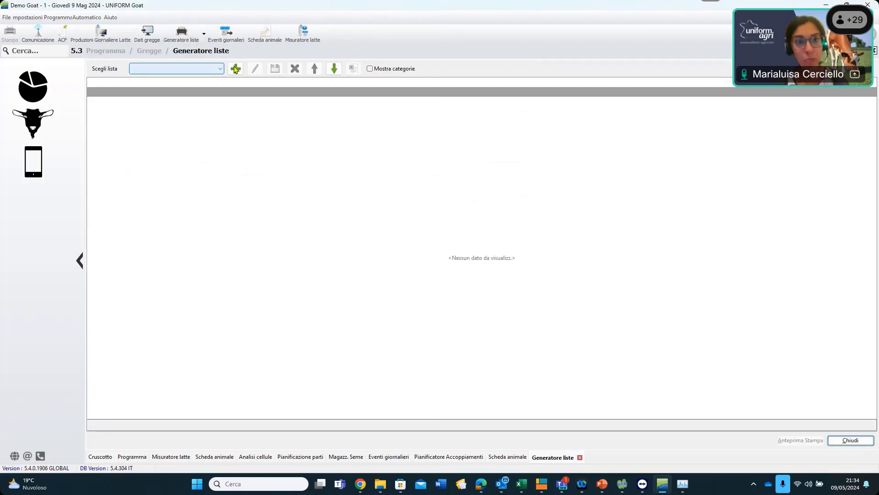
left_click(235, 68)
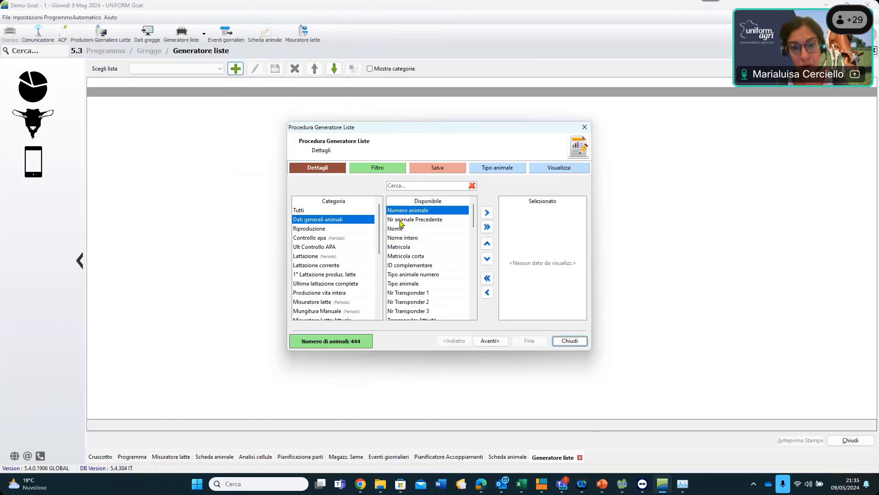
left_click(486, 212)
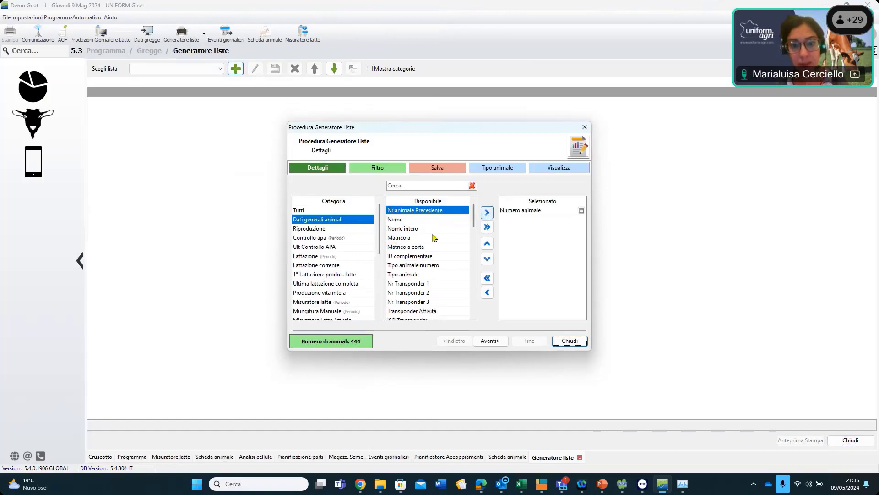
left_click(433, 237)
left_click(487, 212)
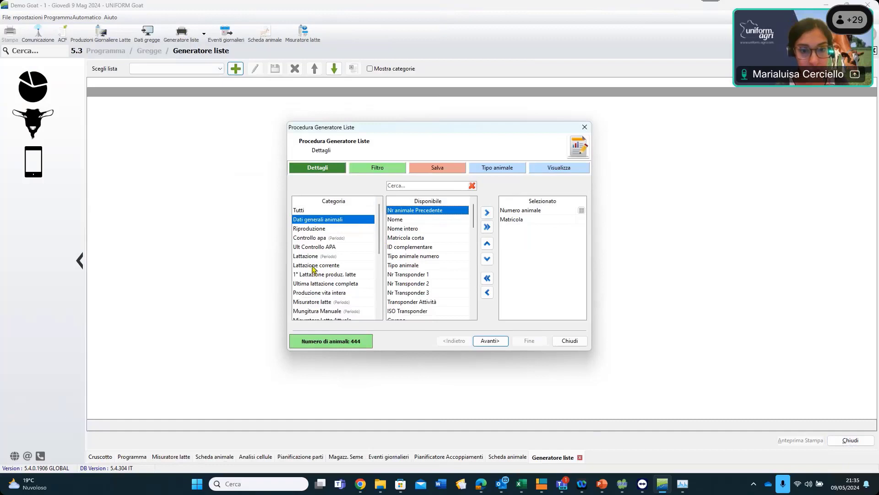
Add Data parto, Giorni lattazione and Kg latte from the Lattazione category to the list's selected fields
left_click(316, 296)
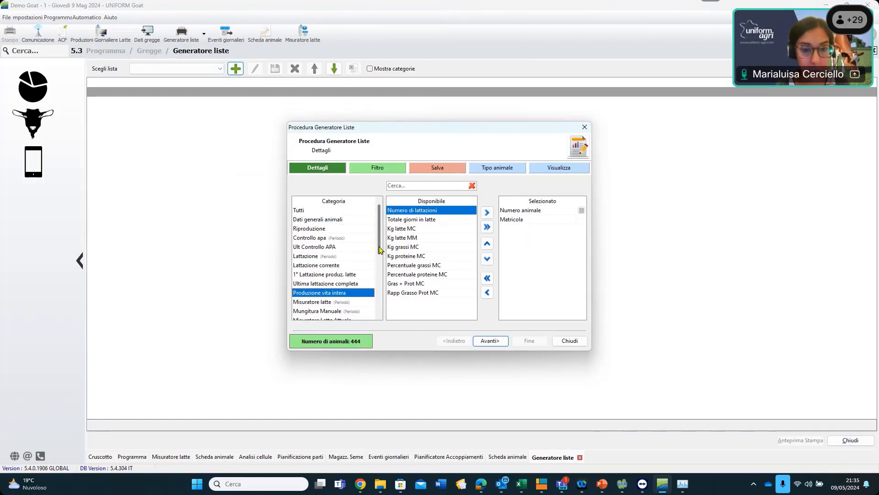
left_click_drag(379, 250, 379, 259)
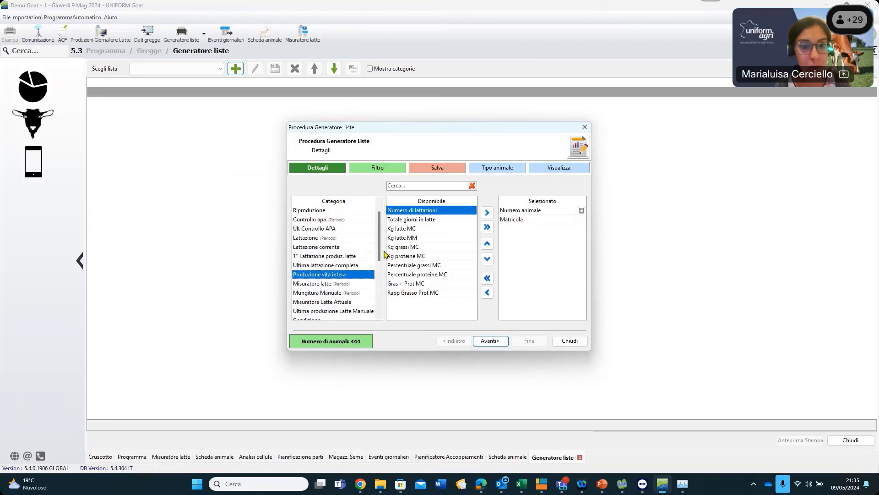
left_click(308, 239)
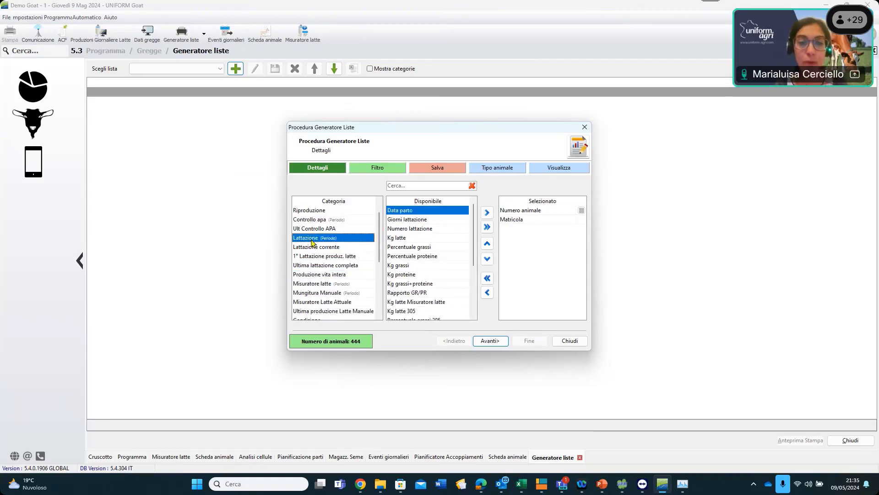
left_click(438, 219, "ctrl")
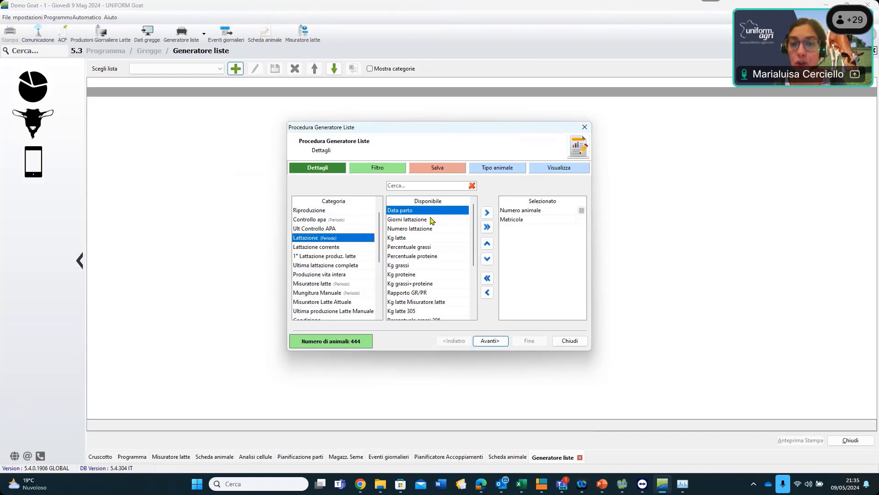
left_click(487, 213)
left_click(441, 220)
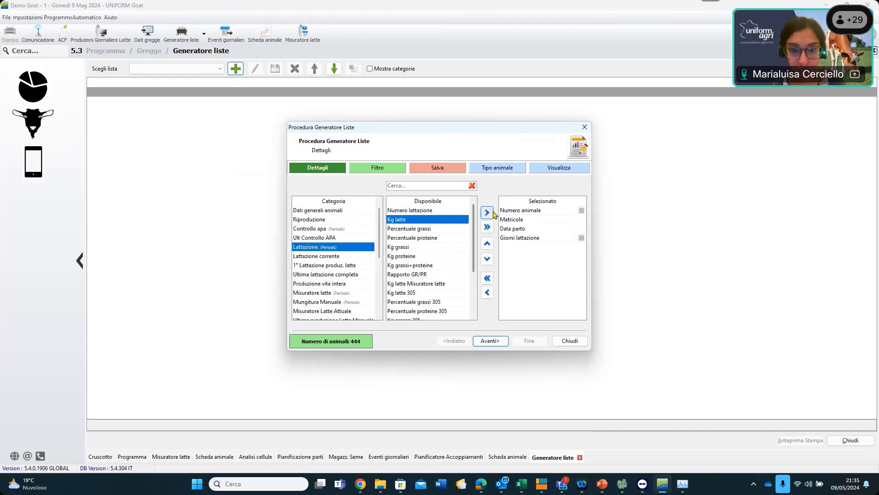
left_click(488, 213)
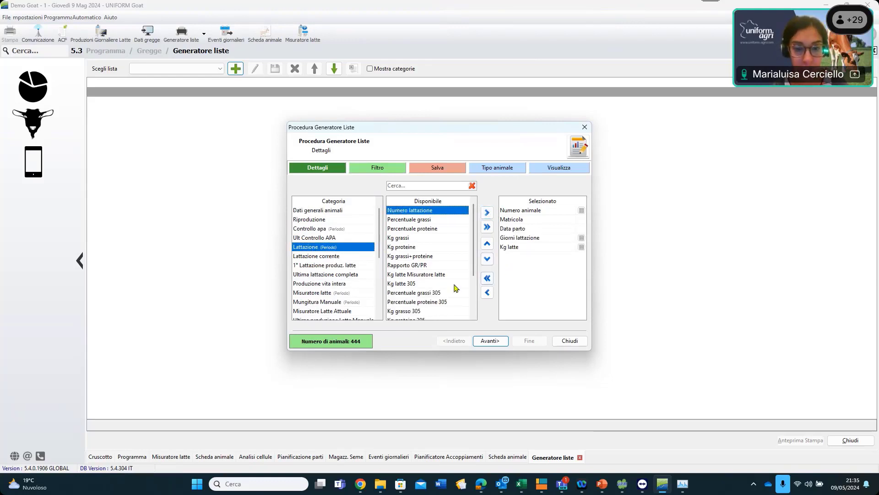
Examine the remaining lactation fields and categories, check the list's filter page, and return to the field details
scroll(473, 266, "down", 2)
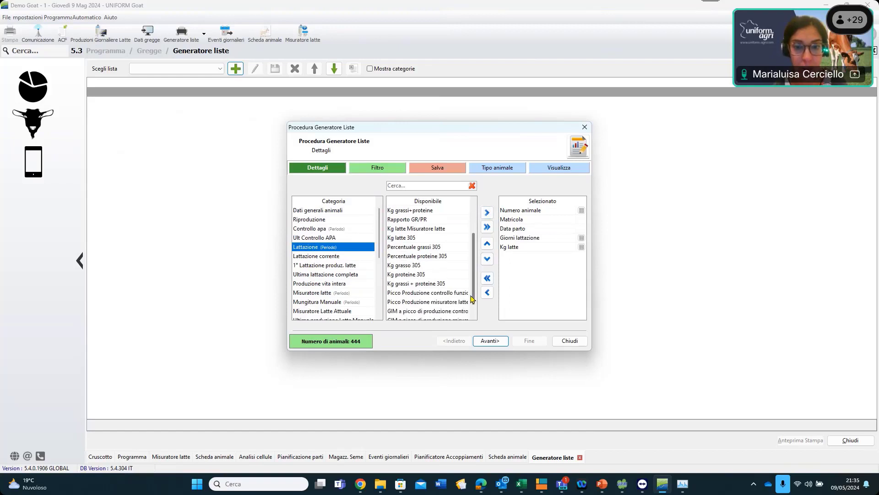
scroll(477, 268, "up", 2)
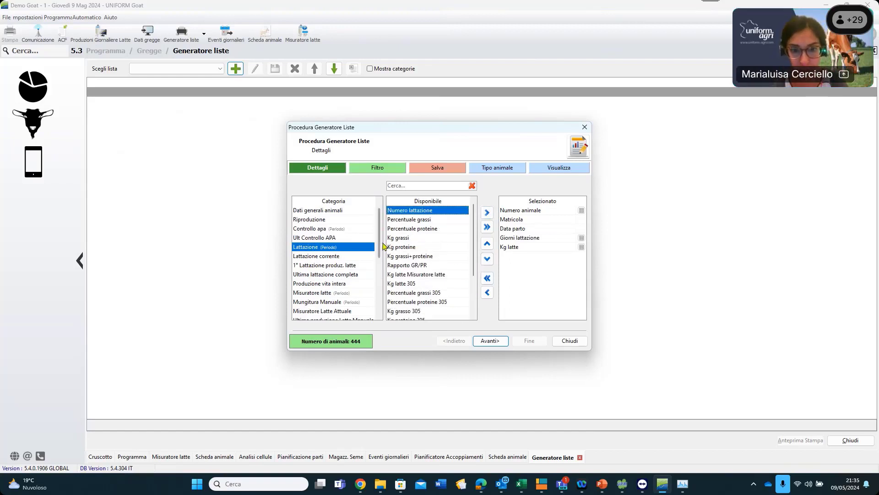
left_click_drag(379, 250, 376, 298)
scroll(375, 298, "up", 4)
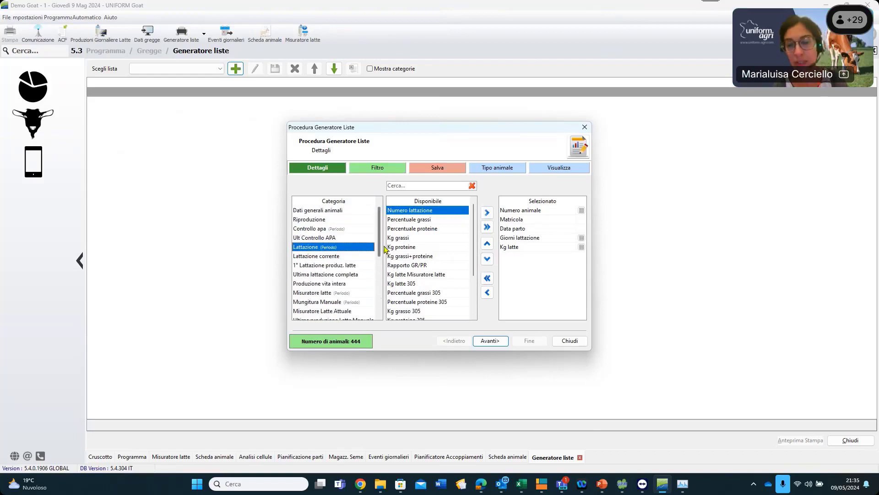
left_click(486, 342)
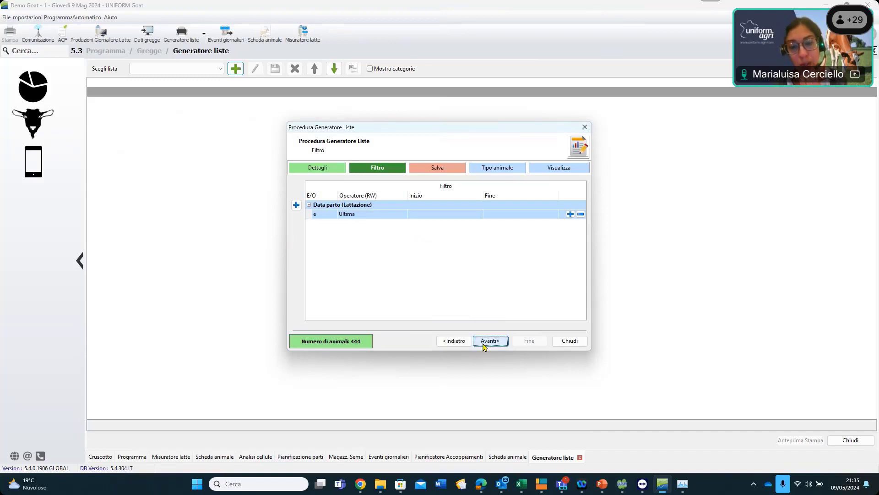
left_click(453, 340)
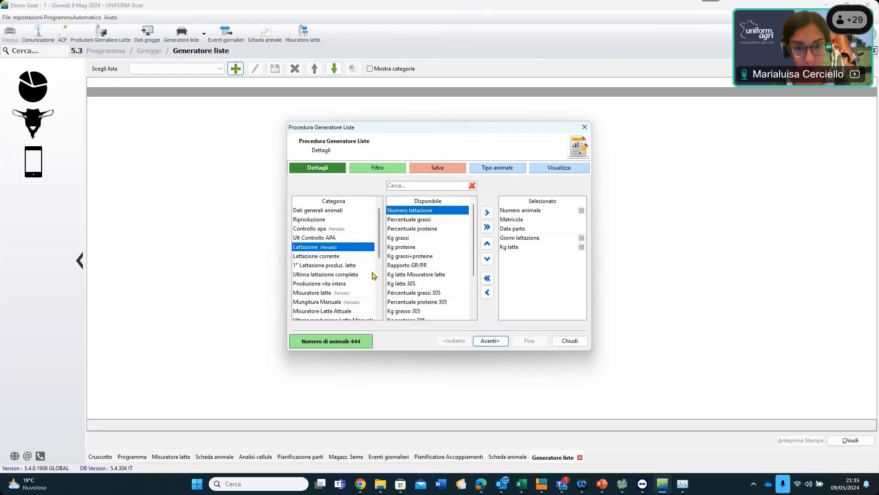
Add Kg grassi from the Lattazione corrente category to the list's selected fields
left_click(329, 258)
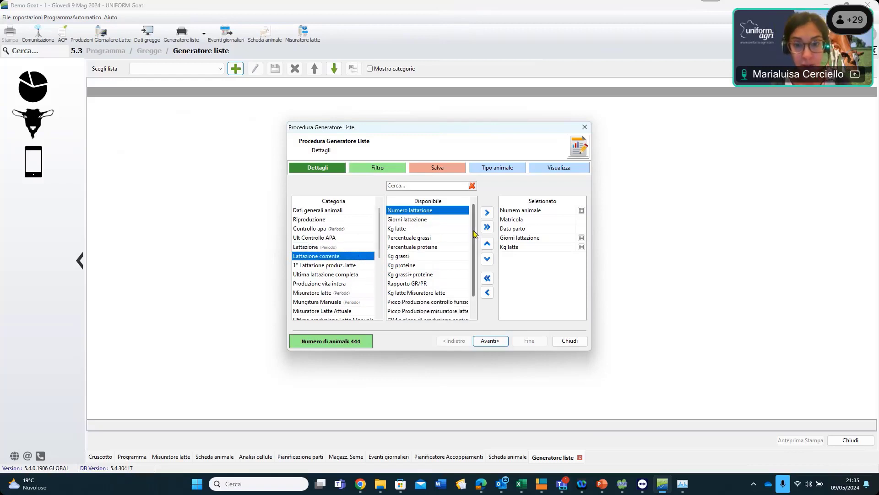
left_click_drag(472, 235, 474, 247)
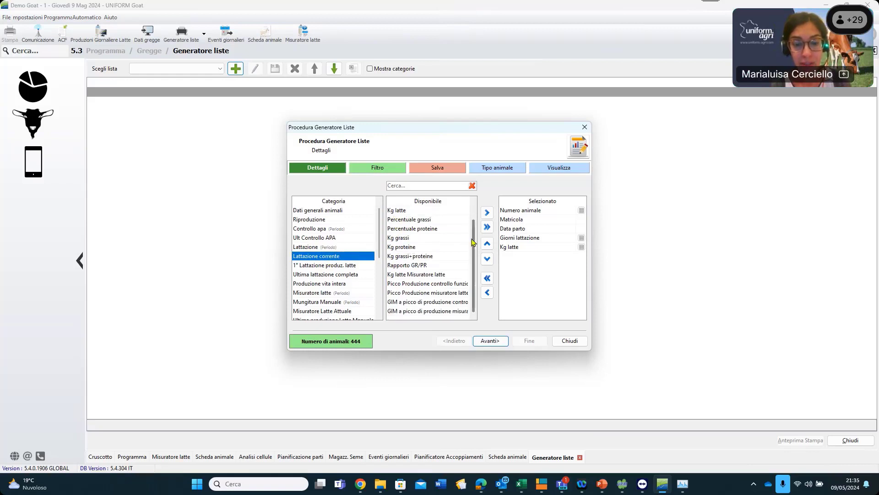
left_click_drag(473, 239, 474, 232)
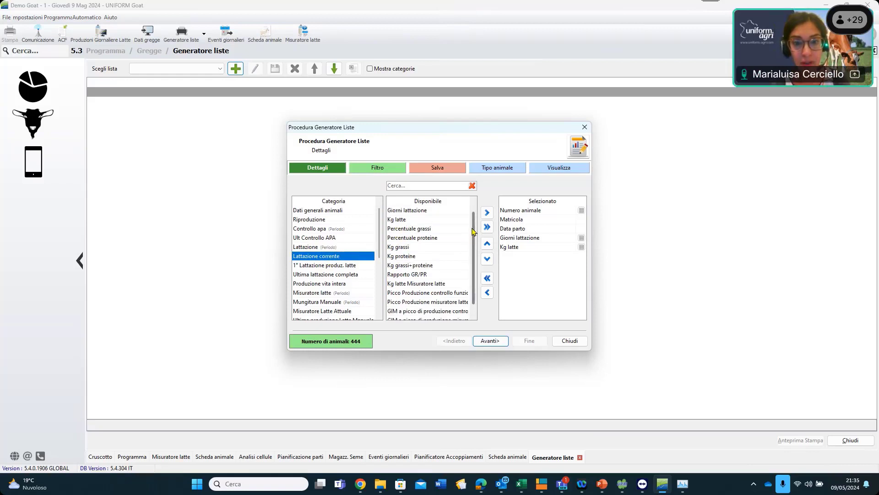
left_click(401, 247)
left_click(487, 212)
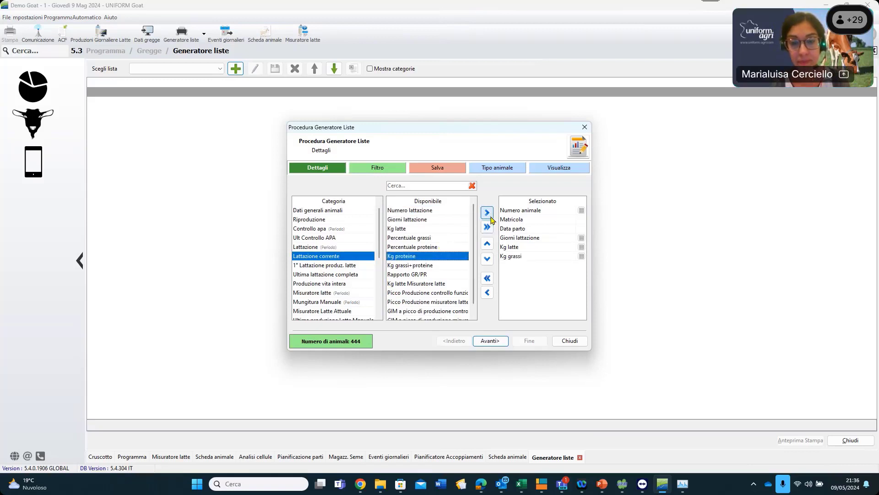
Add Kg proteine from Lattazione corrente to the list's selected fields and name the list "lista esempio"
left_click(487, 212)
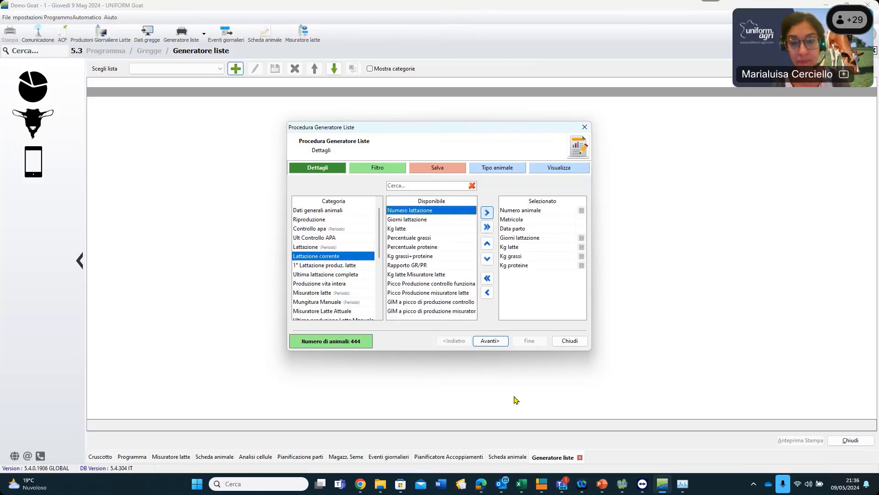
left_click(501, 343)
left_click(498, 343)
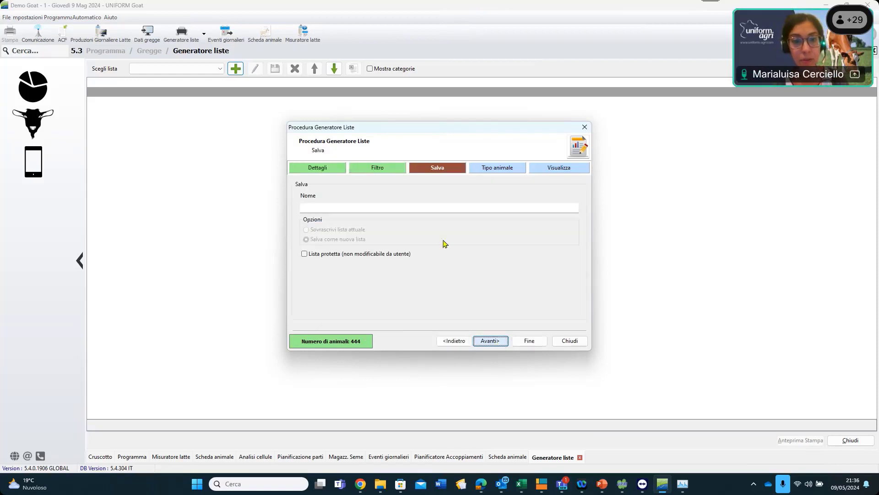
left_click(436, 209)
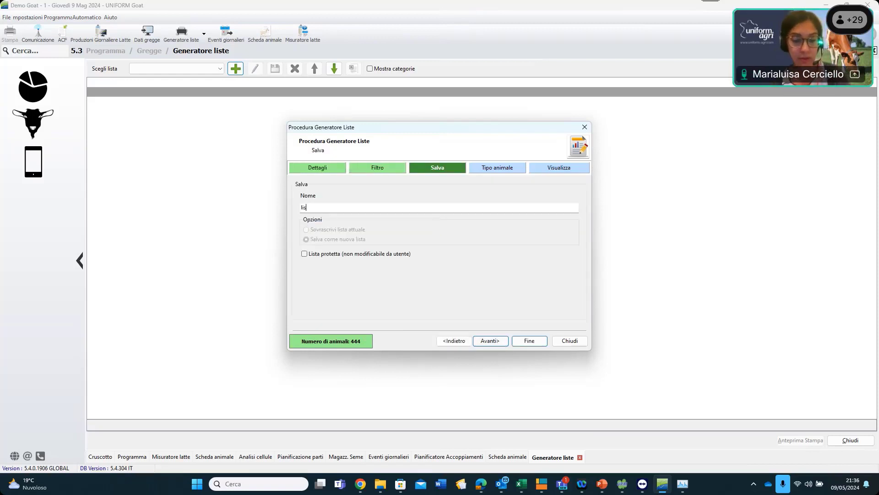
type("lista esempio")
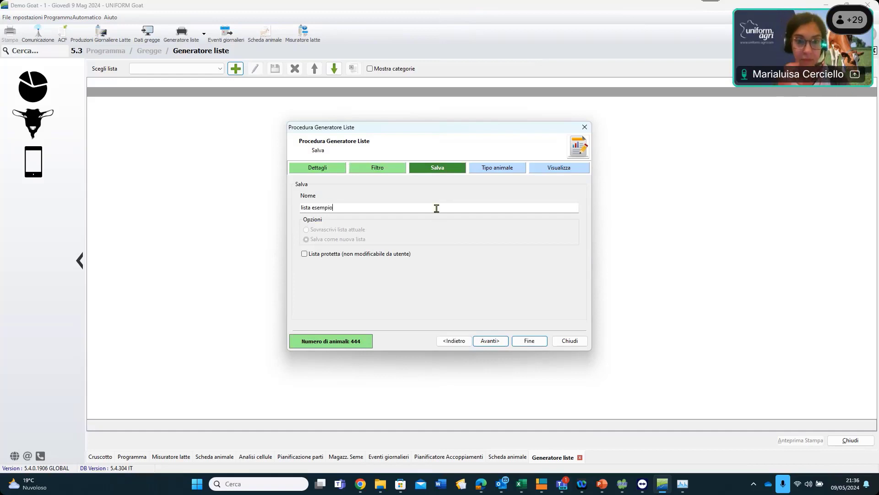
Try different status combinations and Storico for the list's animals, settling on only 2° Parto goats that are In allevamento
left_click(490, 340)
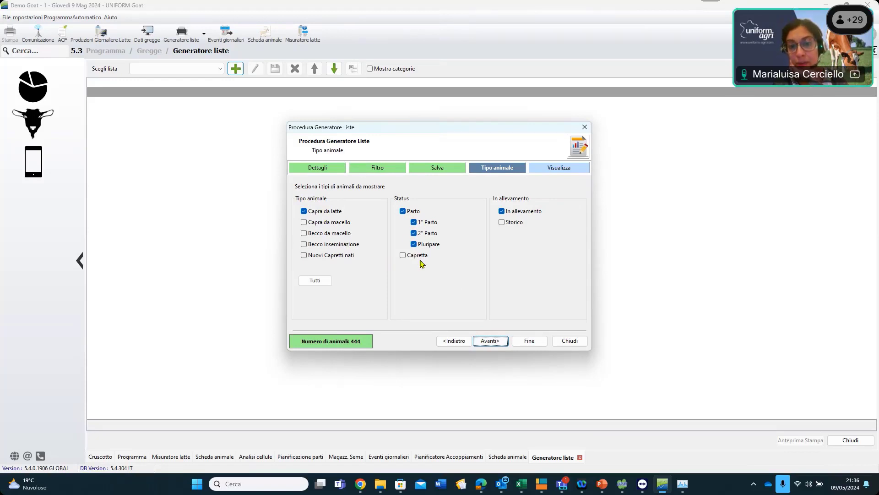
left_click(414, 232)
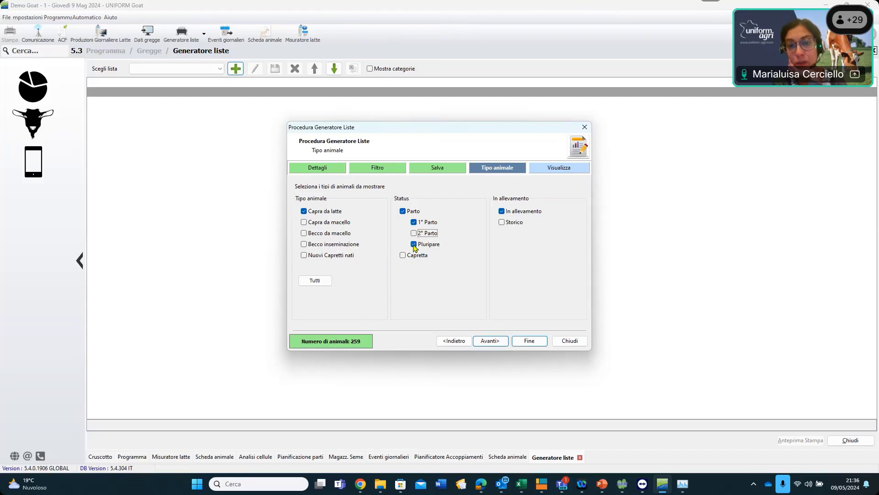
left_click(414, 244)
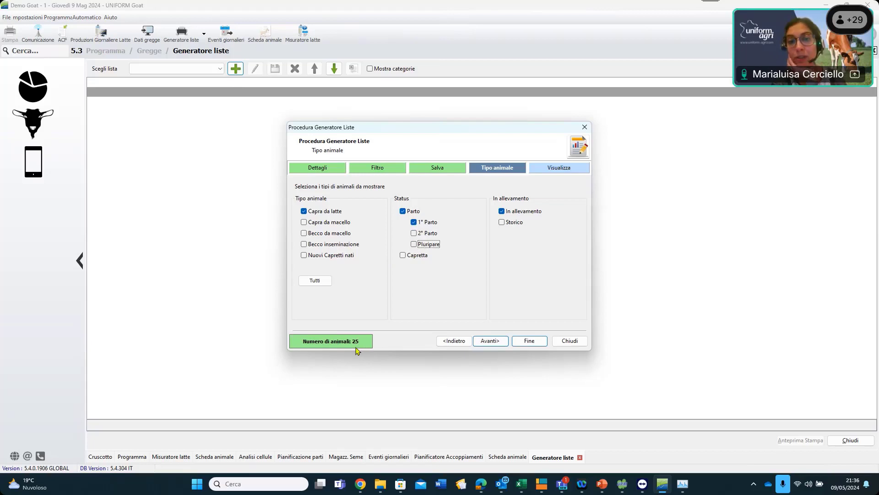
left_click(414, 222)
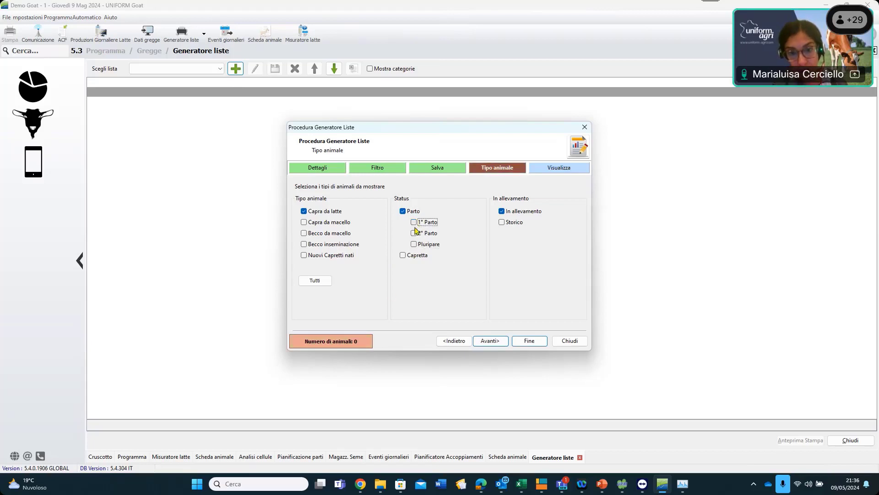
left_click(415, 232)
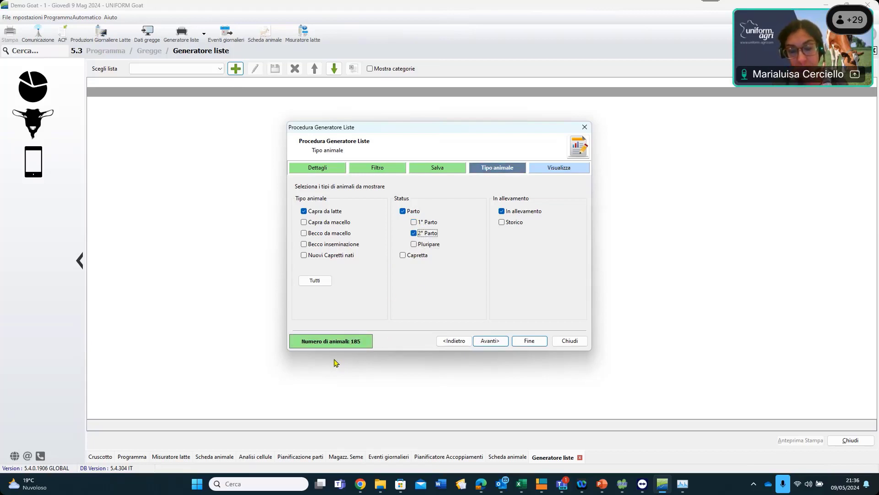
left_click(414, 245)
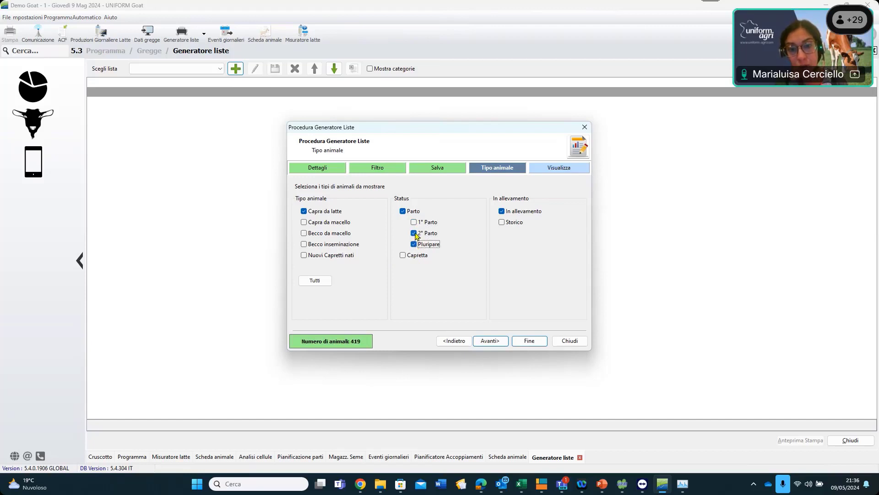
left_click(414, 234)
left_click(415, 234)
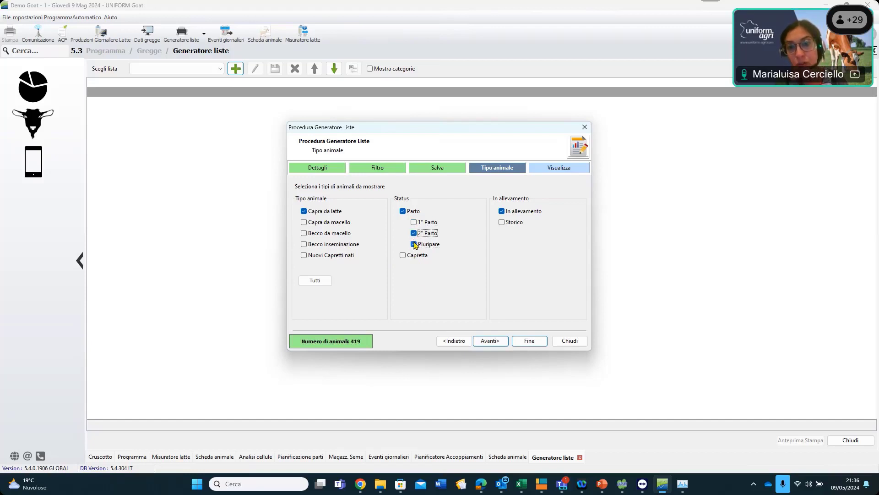
left_click(415, 245)
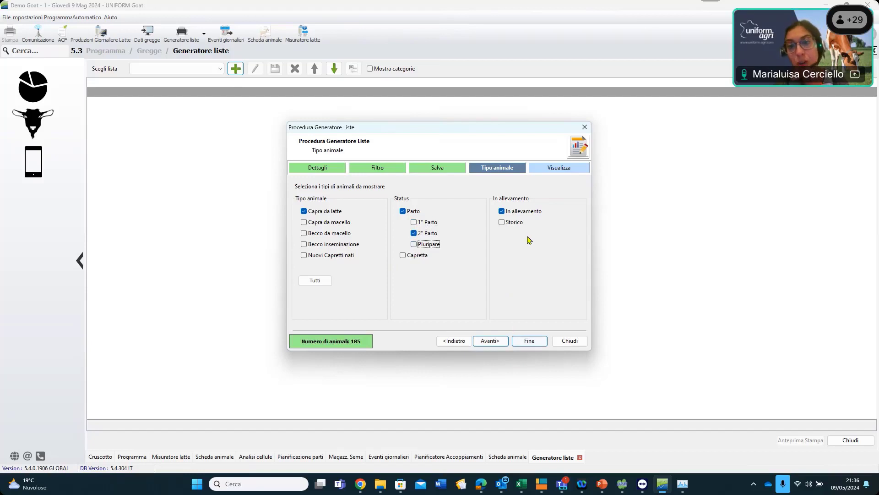
left_click(502, 226)
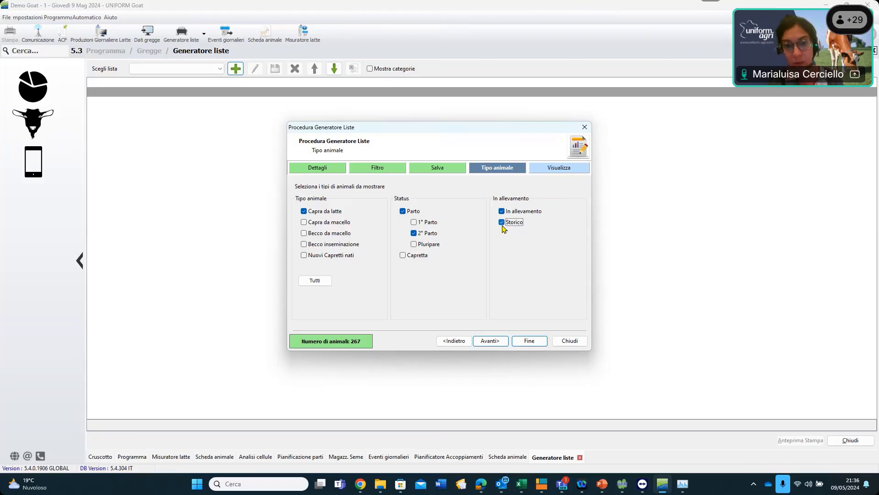
left_click(502, 224)
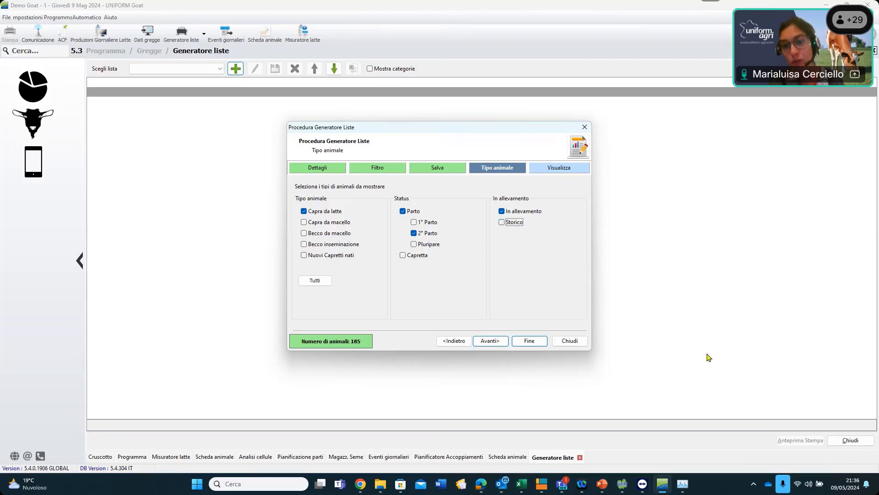
Finish the list with the default display settings and widen the Matricola column in the generated table
left_click(490, 340)
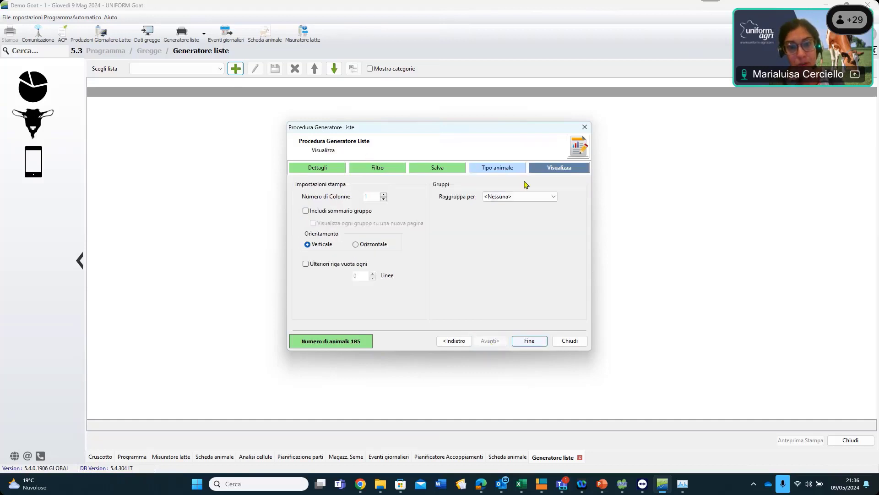
left_click(528, 341)
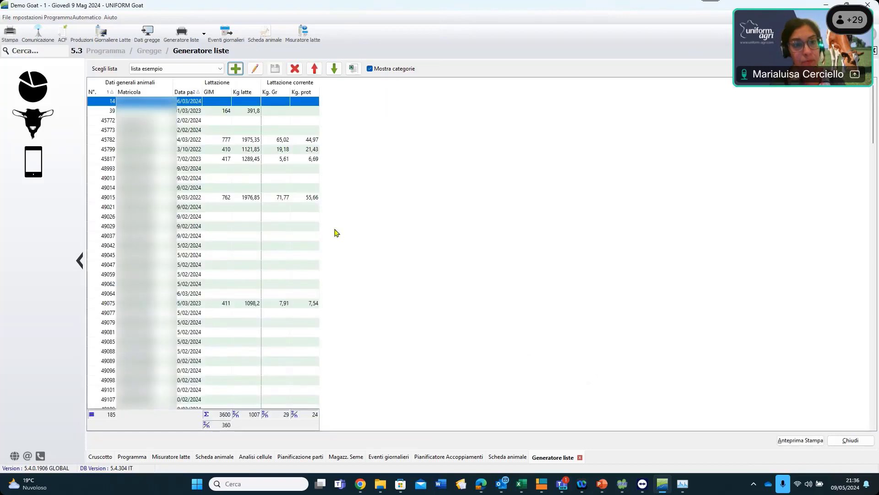
left_click_drag(204, 100, 259, 90)
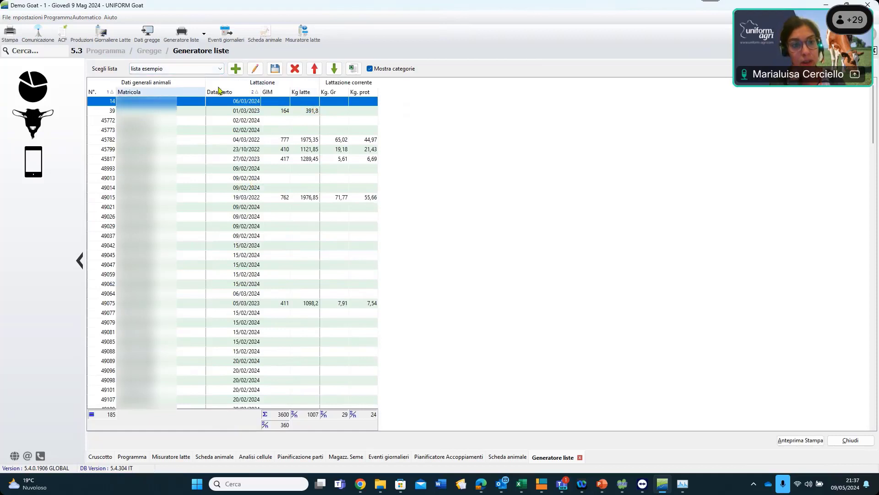
Browse the saved lists available in the list generator and close the selection without choosing another list
left_click(221, 70)
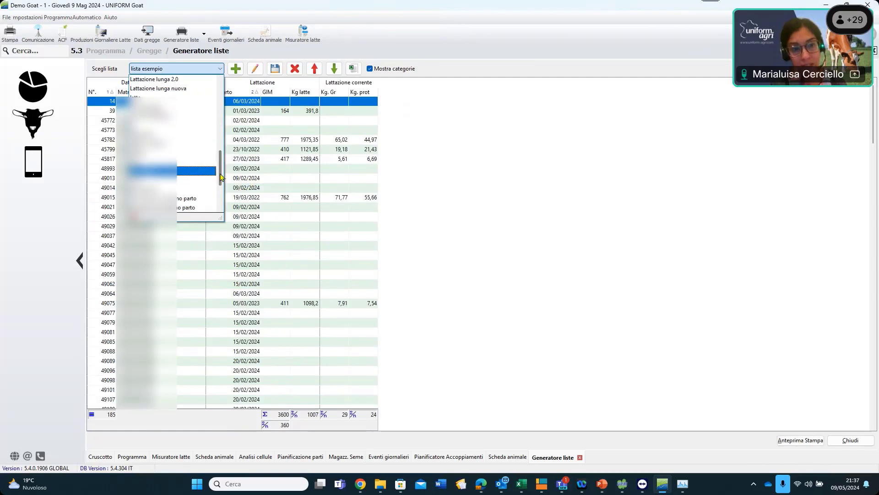
left_click_drag(221, 178, 219, 191)
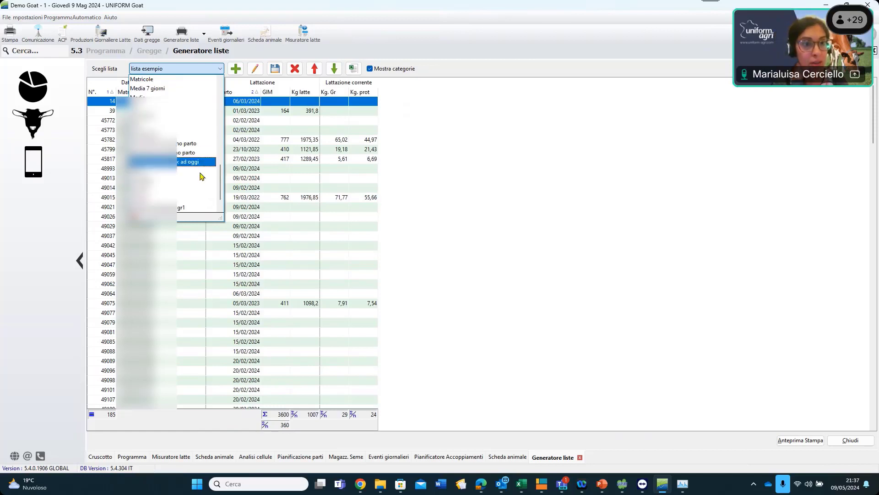
scroll(220, 184, "up", 5)
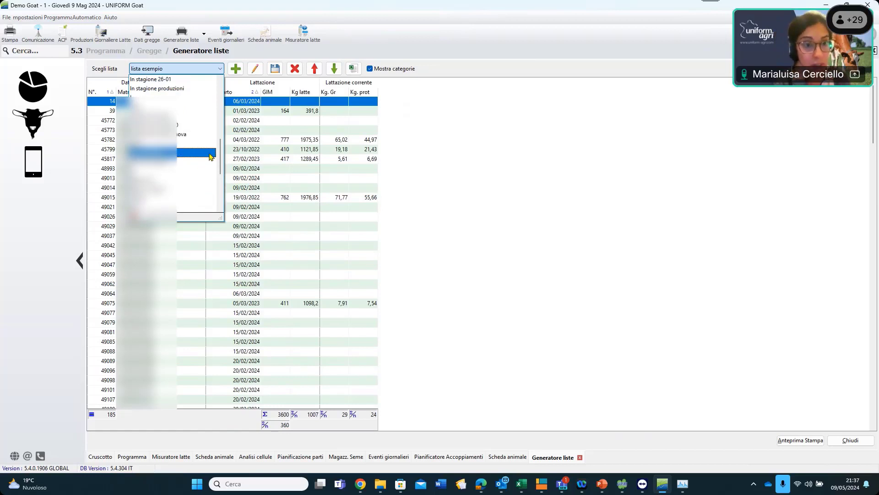
left_click_drag(220, 157, 222, 135)
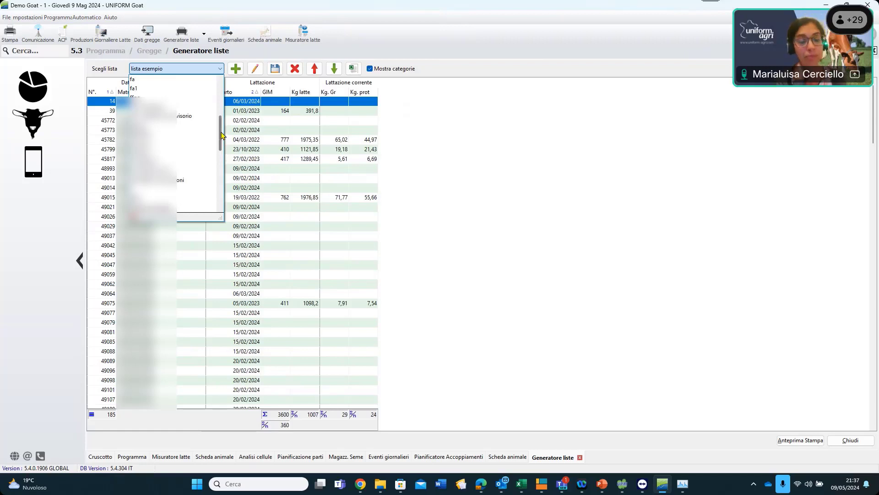
left_click(453, 213)
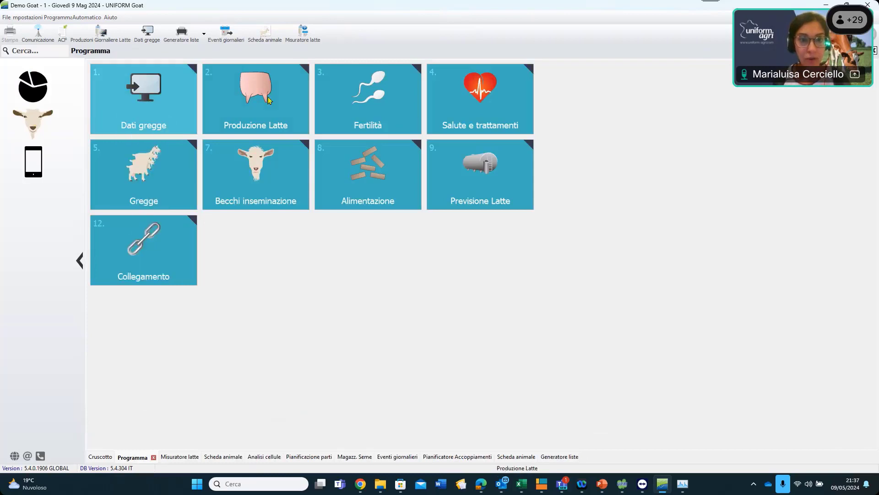
Open the Total Production on DIM report under Produzione Latte and change its 200-day lactation interval to 210 in the properties
left_click(270, 100)
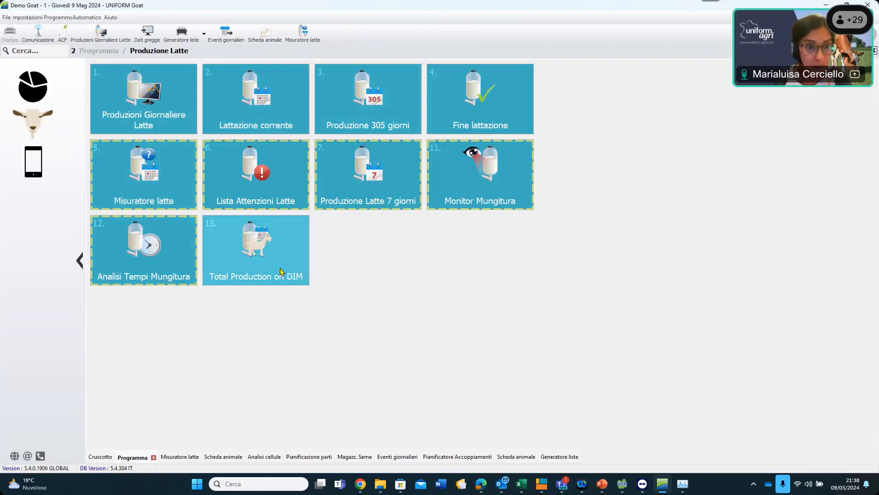
left_click(261, 267)
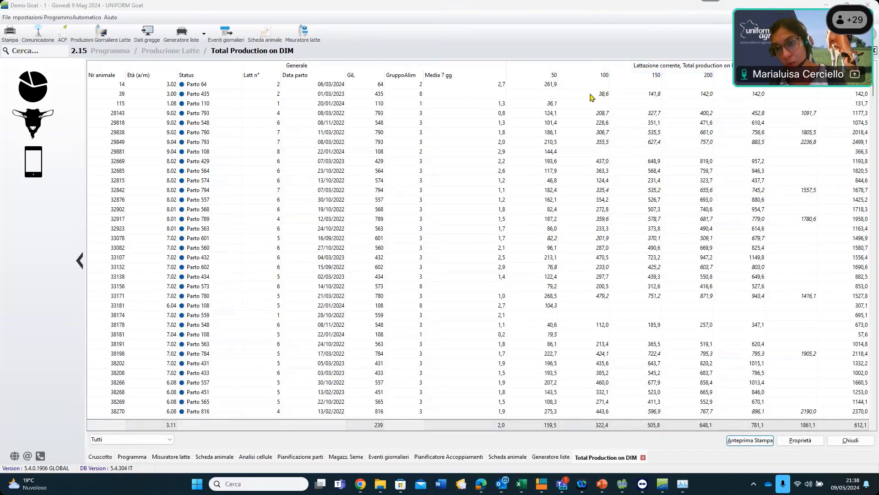
left_click(808, 443)
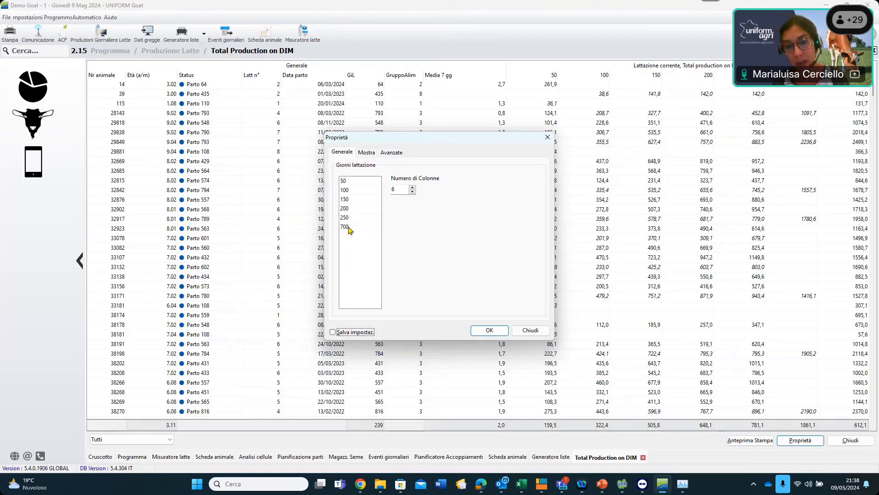
double_click(349, 209)
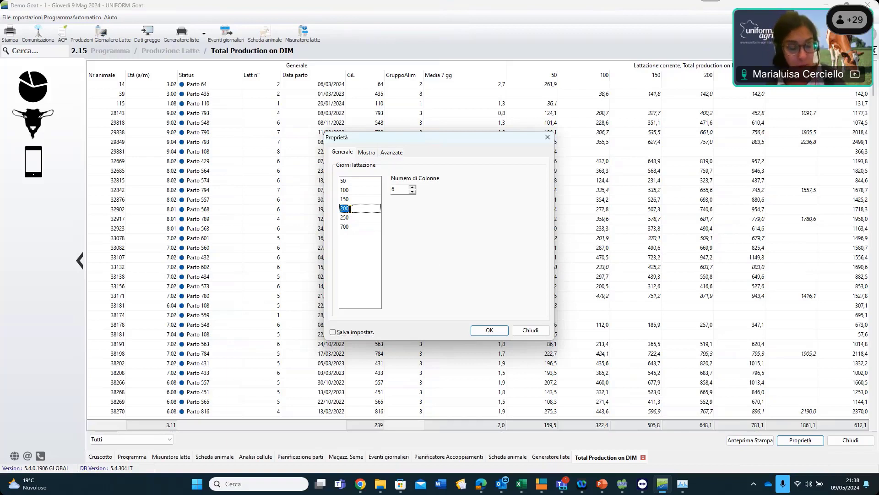
type("2")
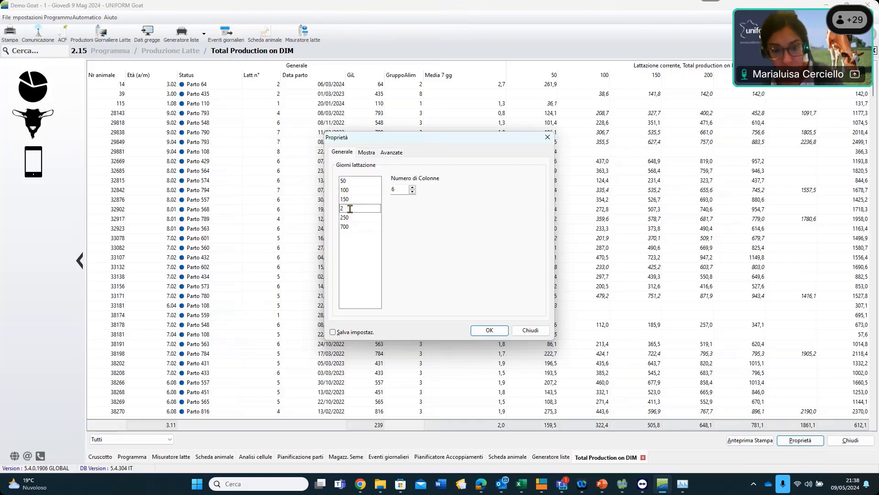
type("10")
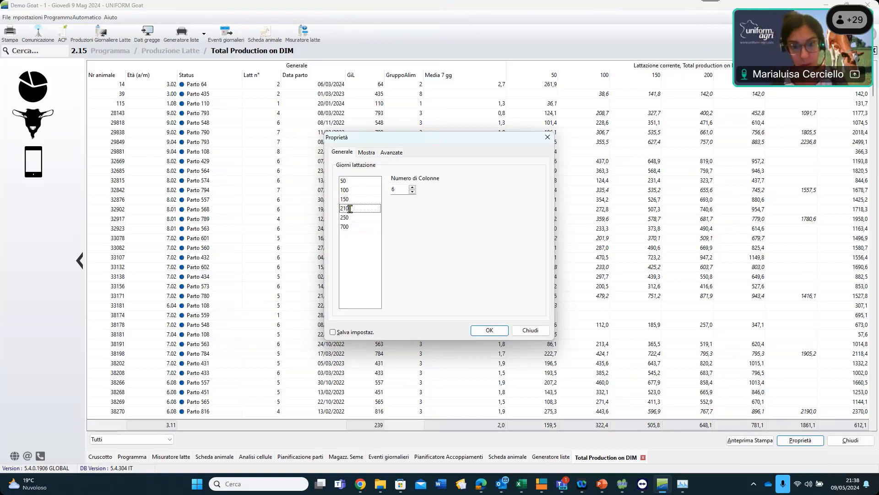
Set the report's number of lactation-day columns to 4 and apply the properties
left_click(411, 187)
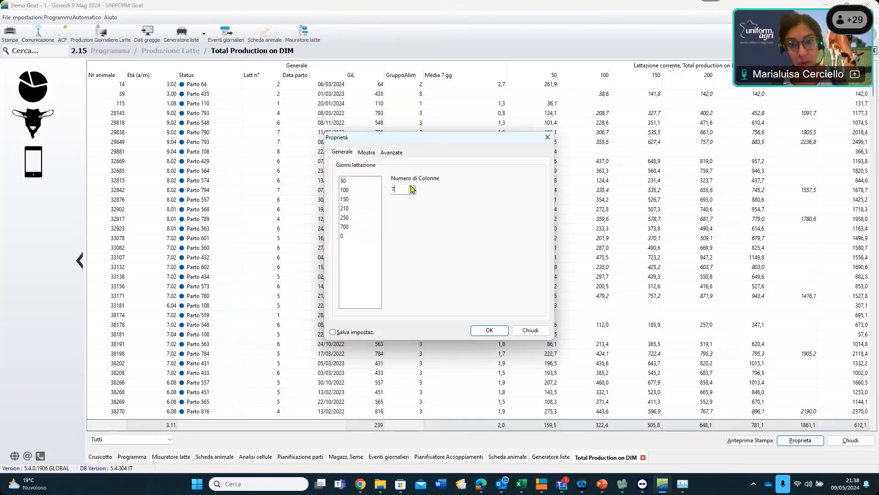
left_click(412, 187)
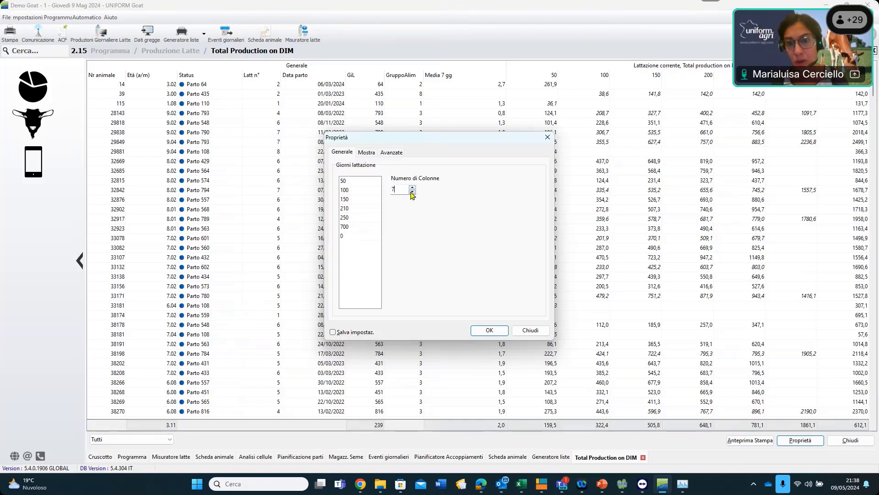
left_click(412, 191)
left_click(411, 191)
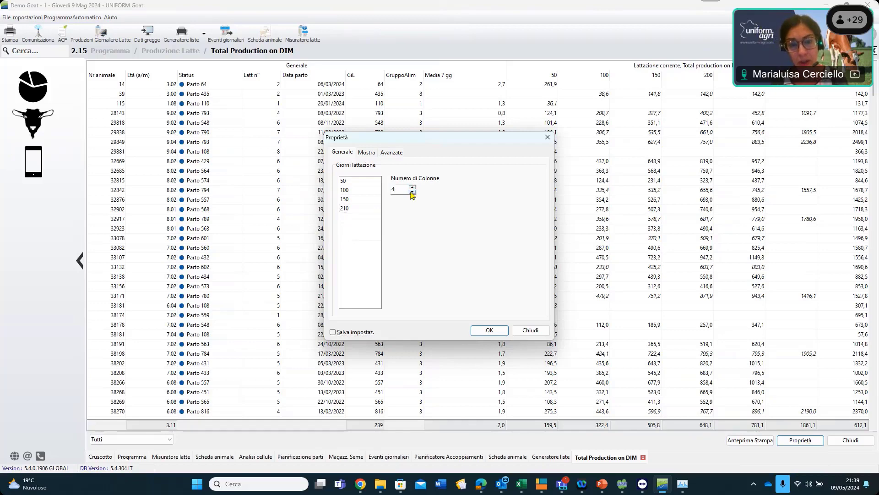
left_click(490, 331)
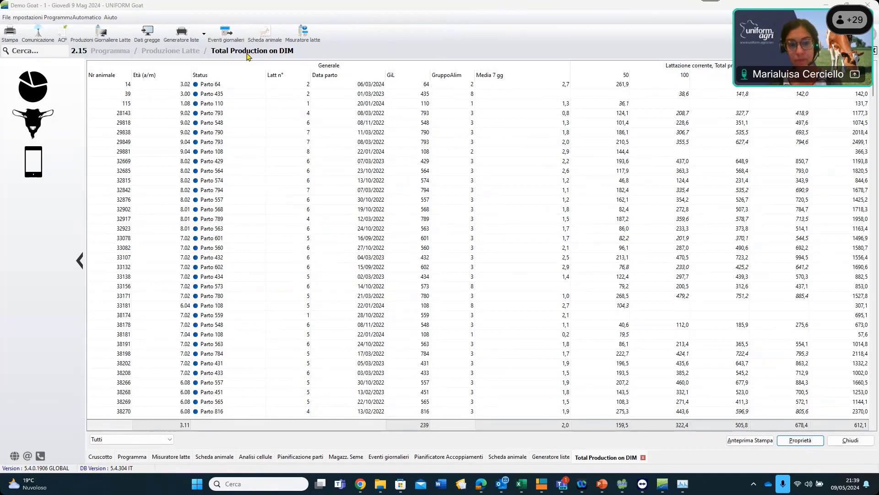
Check the report's lactation filter options, keep Tutti, and return to the Cruscotto dashboard
left_click(167, 440)
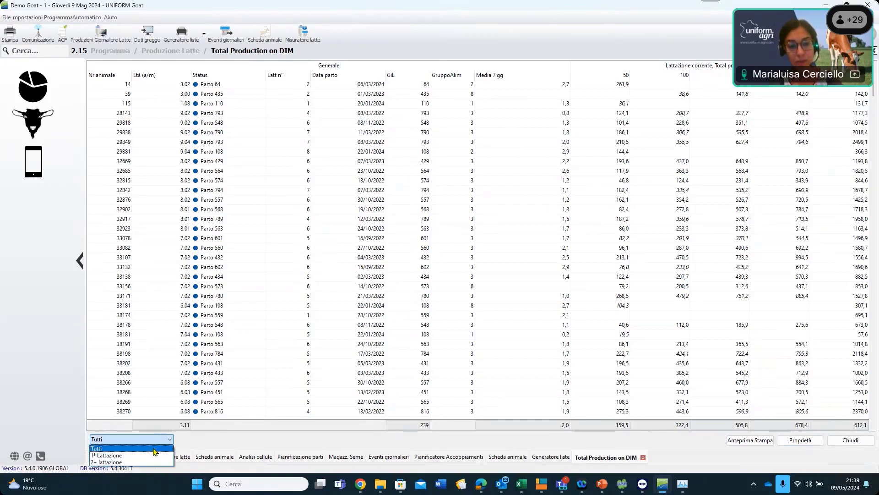
left_click(155, 450)
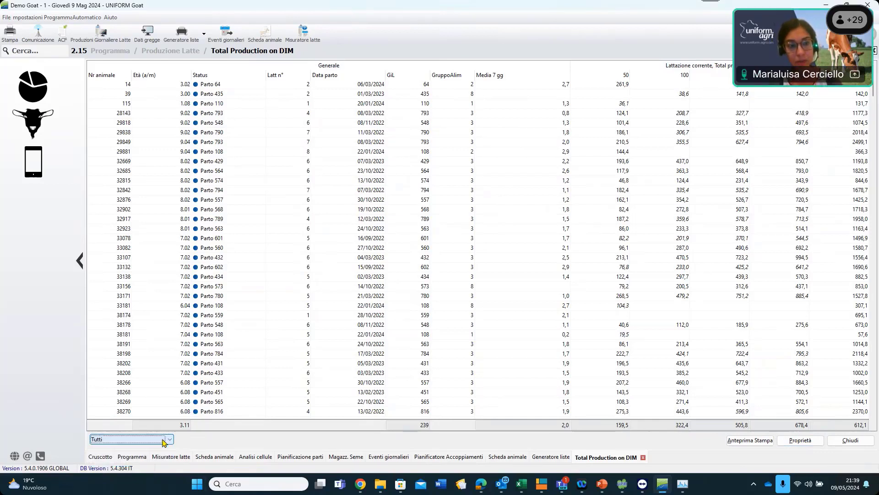
left_click(28, 77)
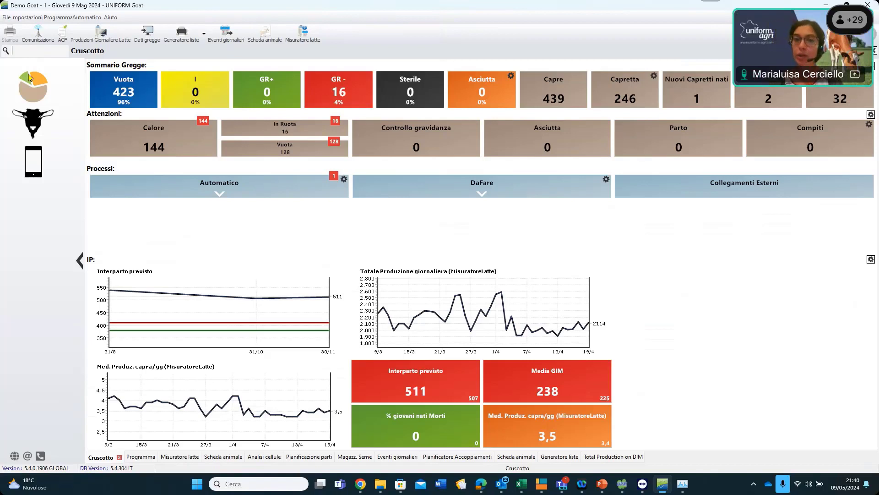
Open the animal record of the first goat in the dashboard's Vuota list and view its Produzione latte data
left_click(121, 96)
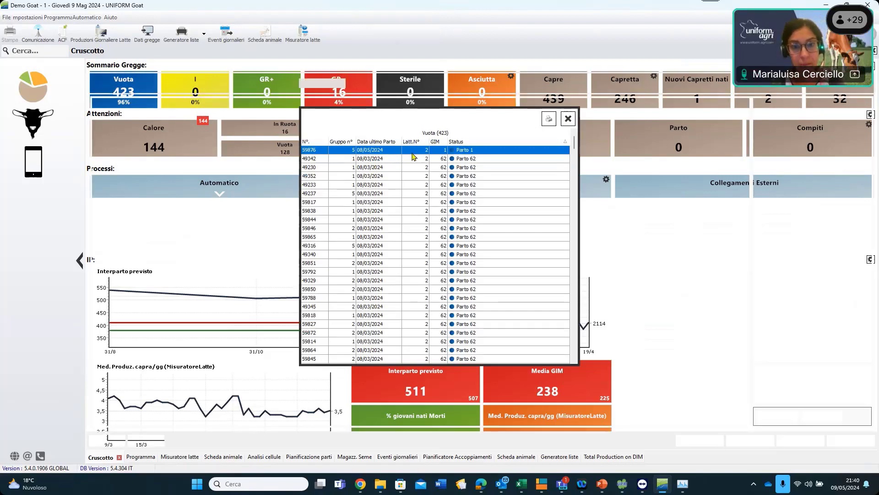
double_click(412, 151)
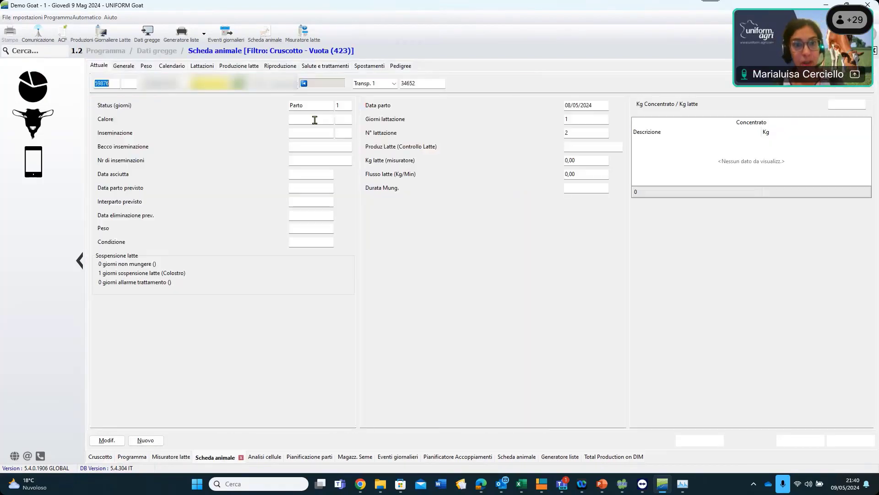
left_click(244, 66)
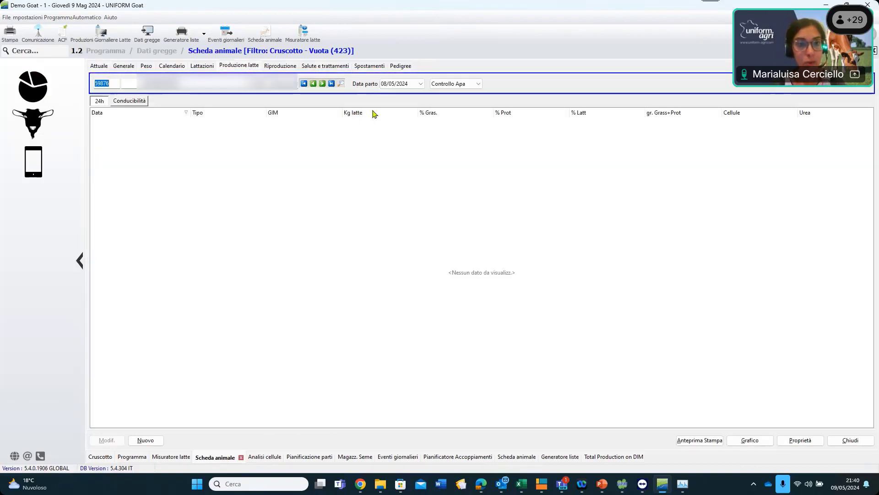
Switch the goat's milk production source to Misuratore Latte and view its Lattazioni history
left_click(468, 84)
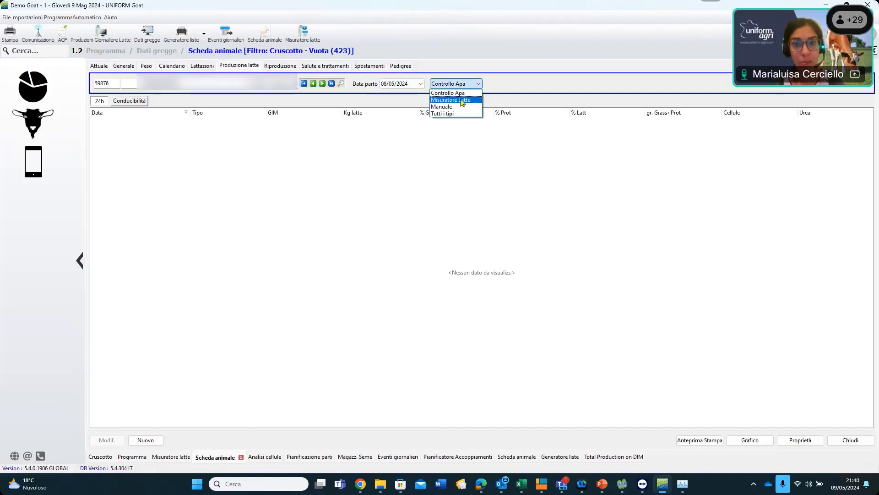
left_click(462, 101)
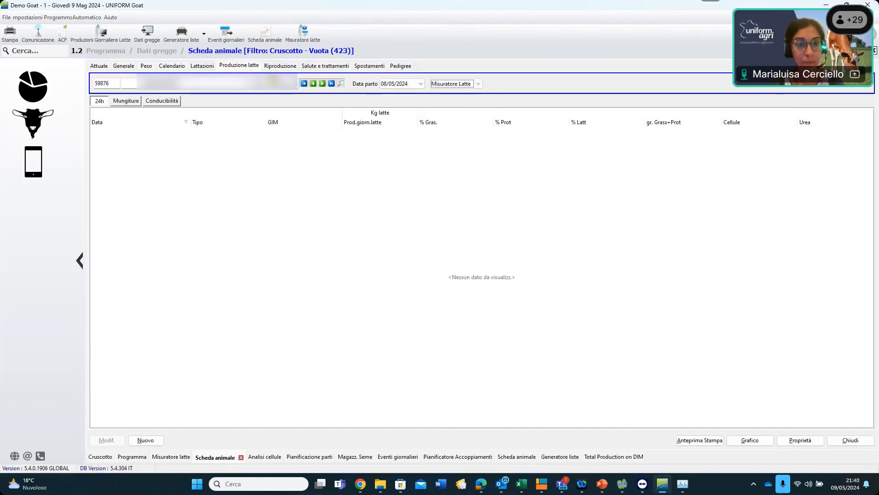
left_click(203, 67)
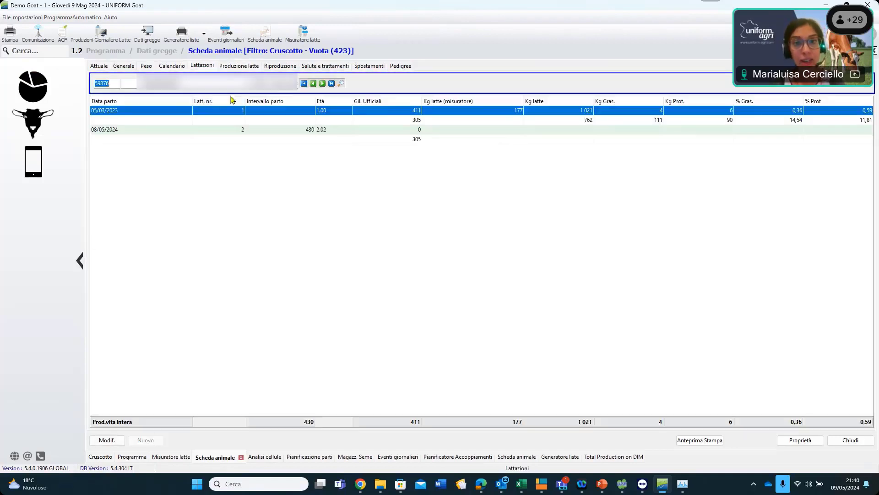